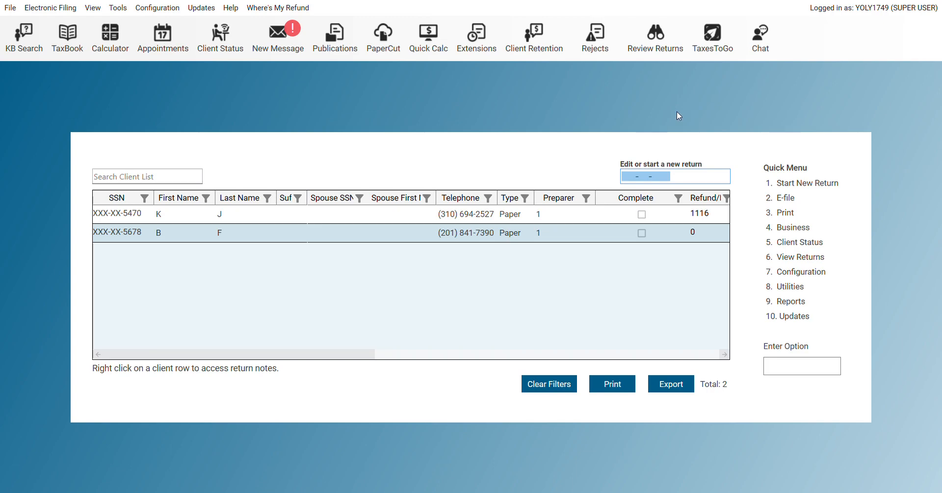
Look up a return by entering the taxpayer's Social Security number in the lookup box
{"action": "left_click", "coordinate": [628, 175]}
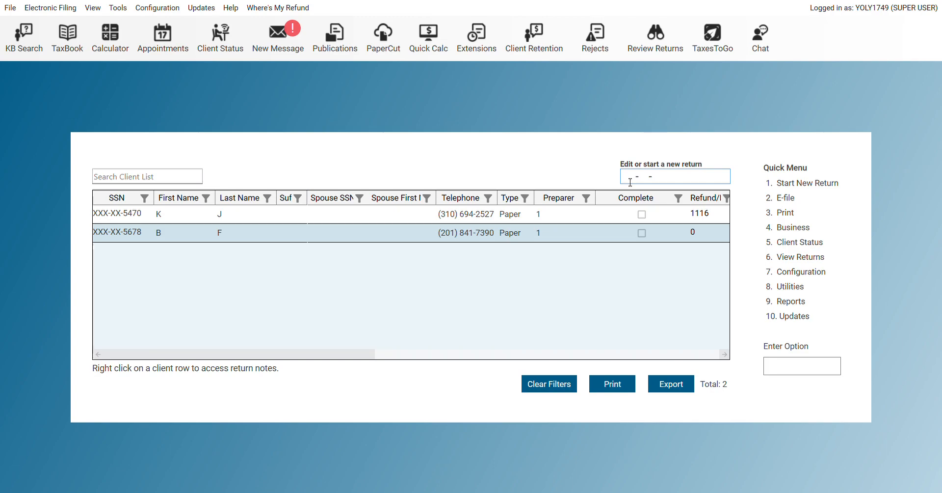
{"action": "type", "text": "000-10-1010"}
{"action": "key", "text": "Return"}
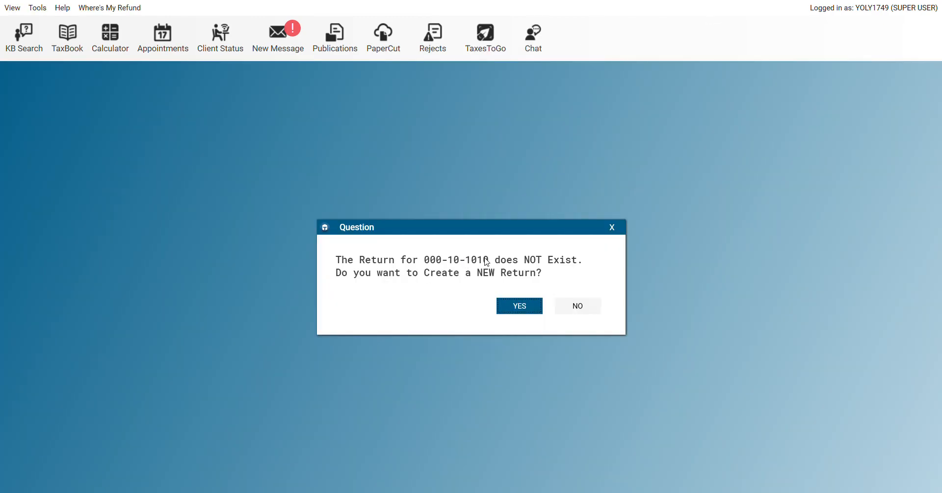
Confirm creating the new return and choose filing status 1, Single
{"action": "left_click", "coordinate": [517, 306]}
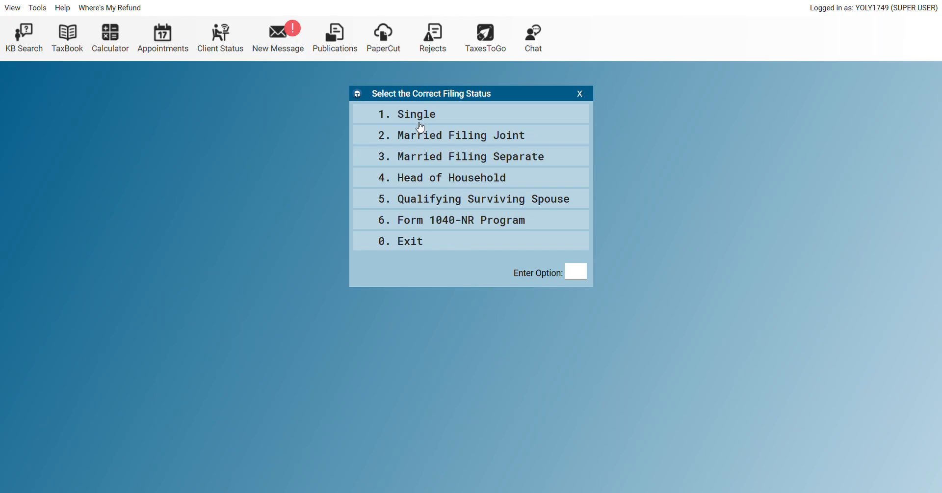
{"action": "left_click", "coordinate": [417, 120]}
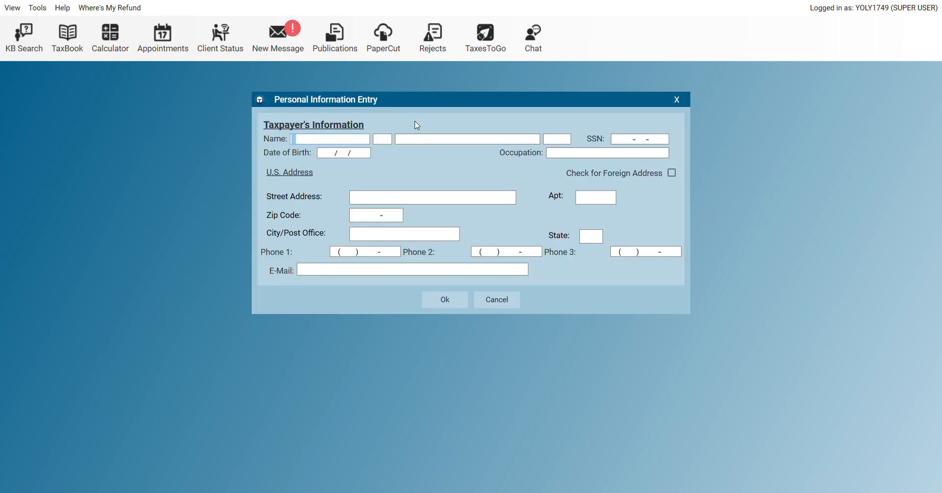
Enter the taxpayer's first and last name, SSN and date of birth 01/01/1980
{"action": "type", "text": "TEST"}
{"action": "key", "text": "Tab"}
{"action": "key", "text": "Tab"}
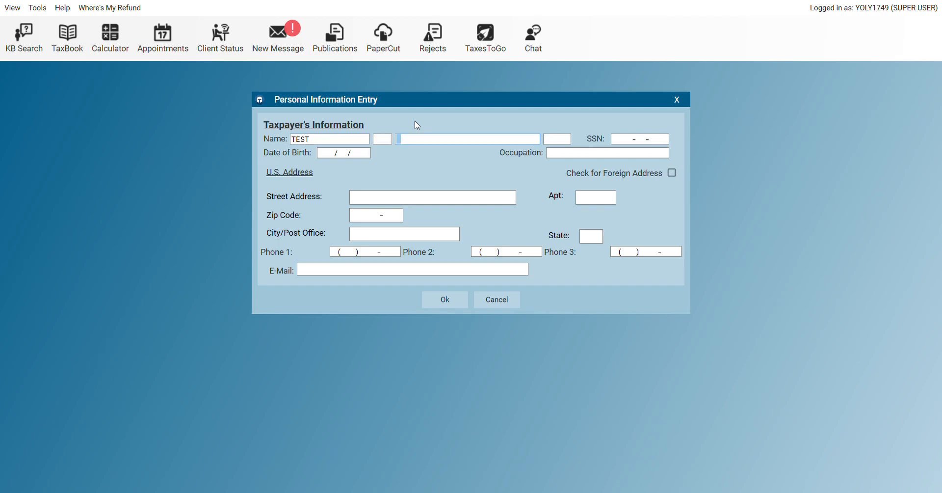
{"action": "type", "text": "DUMMY"}
{"action": "key", "text": "Tab"}
{"action": "key", "text": "Tab"}
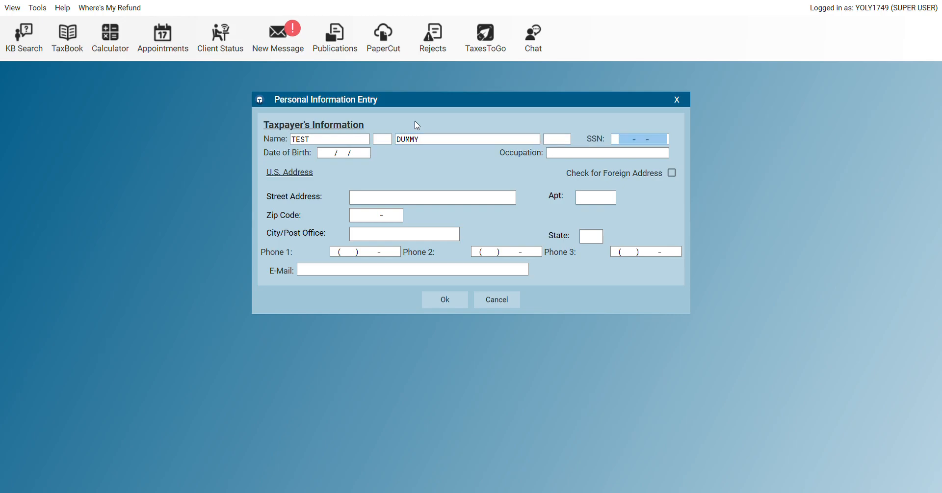
{"action": "type", "text": "000-"}
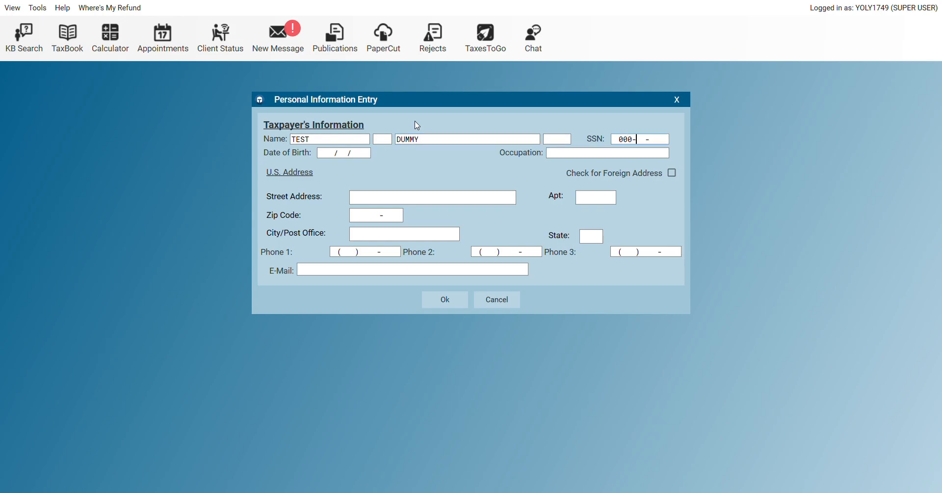
{"action": "type", "text": "10-1010"}
{"action": "key", "text": "Tab"}
{"action": "type", "text": "01/01/1980"}
Enter the taxpayer's street address and zip code so city and state fill in automatically
{"action": "left_click", "coordinate": [387, 201]}
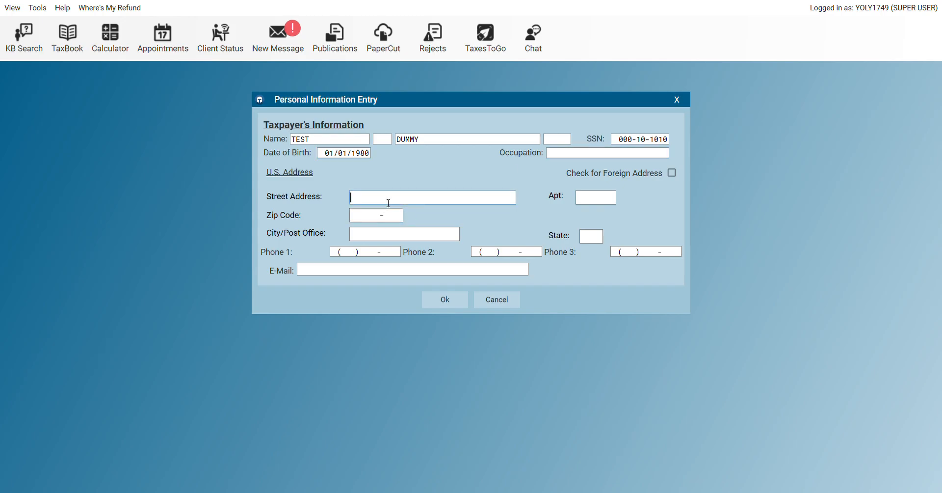
{"action": "type", "text": "1 XYZ ST"}
{"action": "key", "text": "Tab"}
{"action": "key", "text": "Tab"}
{"action": "type", "text": "0703"}
{"action": "key", "text": "Tab"}
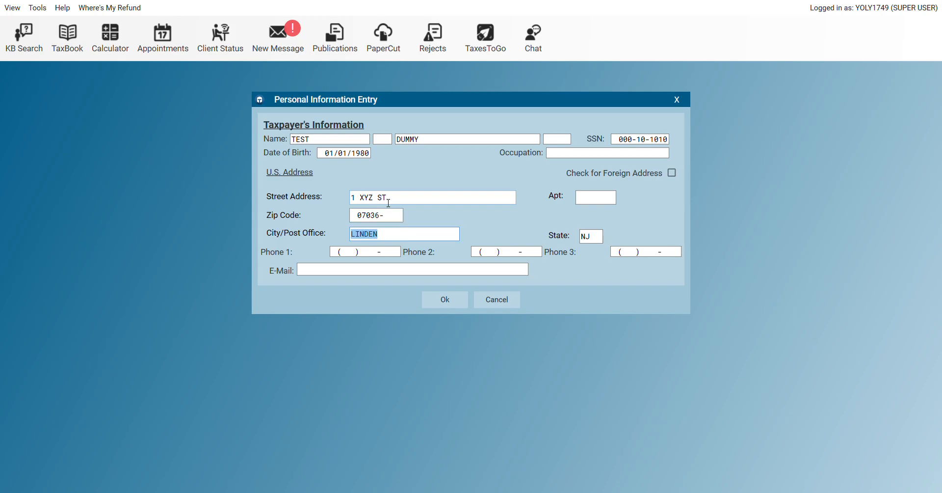
{"action": "key", "text": "Tab"}
{"action": "key", "text": "Tab"}
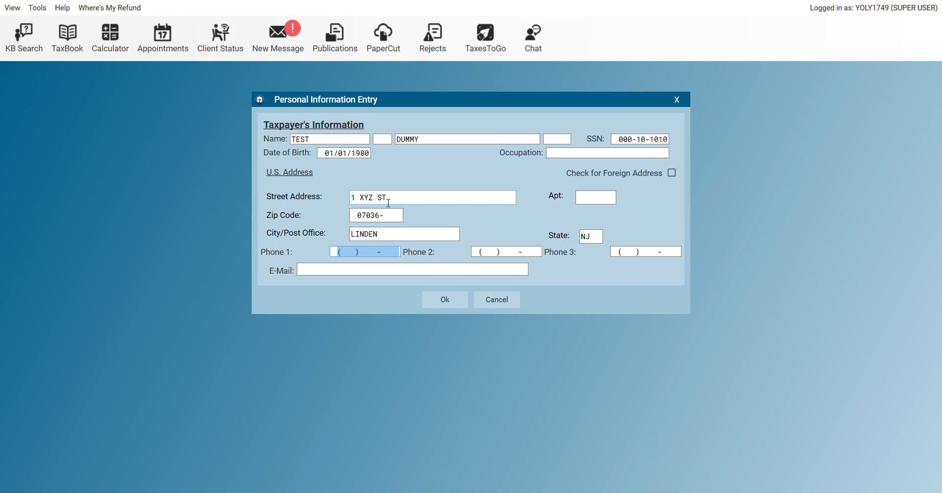
Enter a corrected primary phone number and the taxpayer's e-mail address, then submit the form
{"action": "type", "text": "201) "}
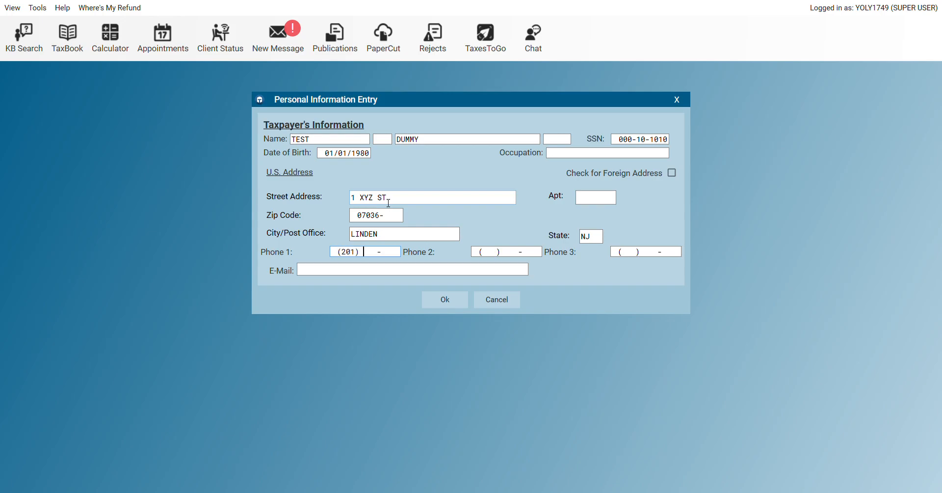
{"action": "type", "text": "123-4567"}
{"action": "key", "text": "Tab"}
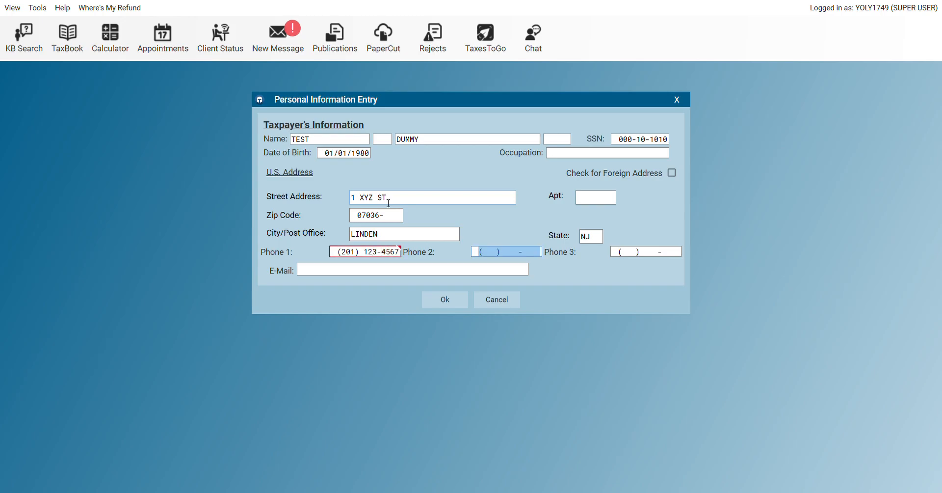
{"action": "key", "text": "Tab"}
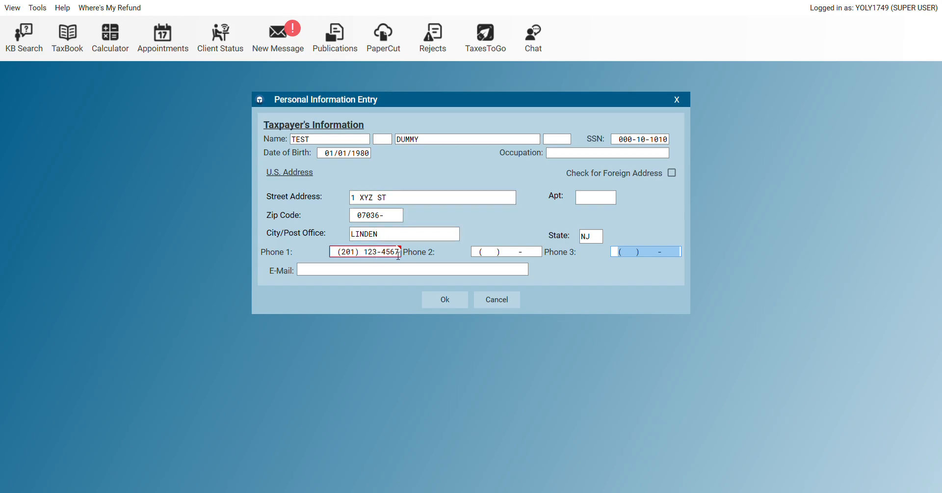
{"action": "left_click", "coordinate": [345, 256]}
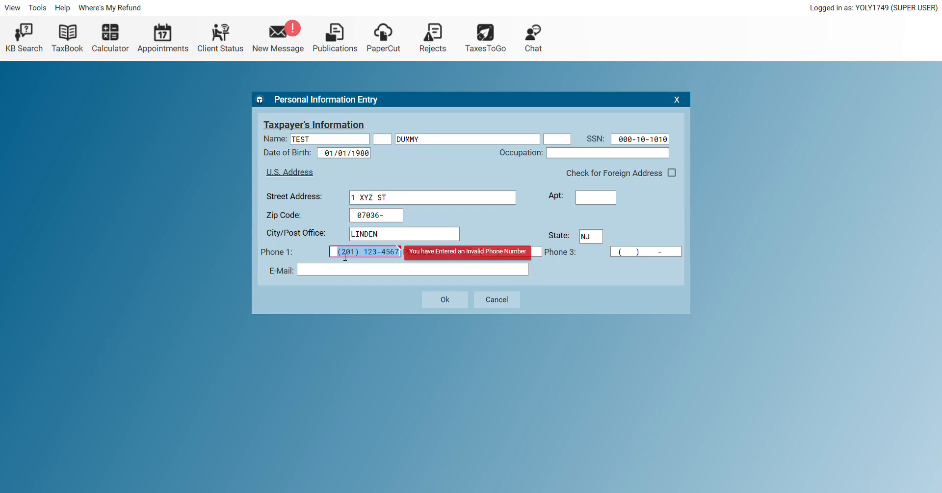
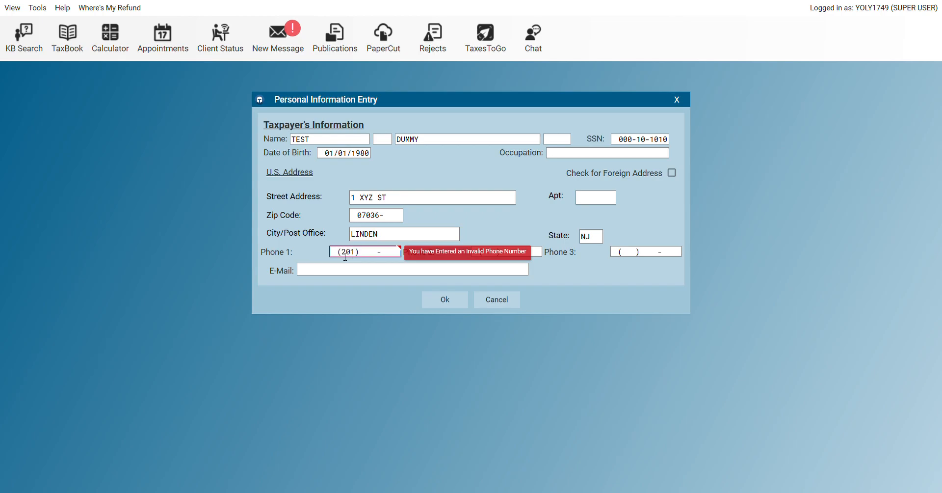
{"action": "key", "text": "Tab"}
{"action": "key", "text": "Tab"}
{"action": "key", "text": "Tab"}
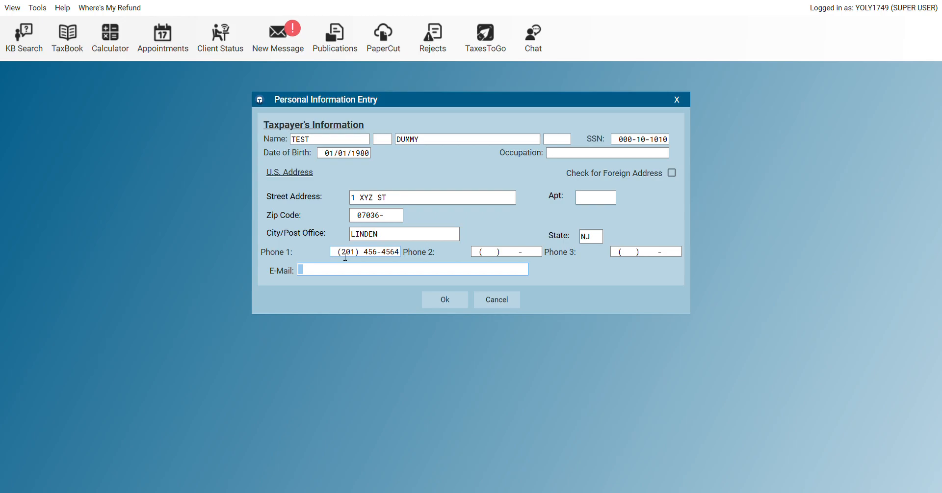
{"action": "type", "text": "XYZ@GMAIL.COM"}
{"action": "key", "text": "Tab"}
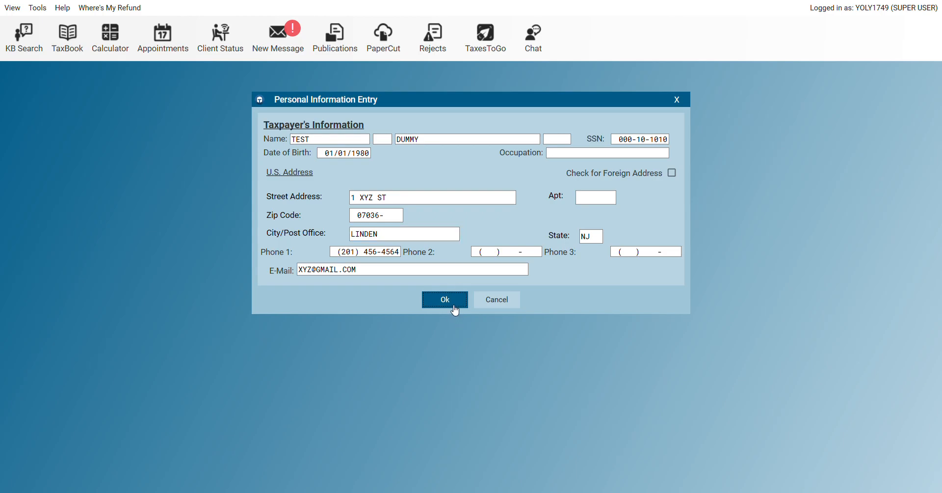
{"action": "left_click", "coordinate": [454, 308]}
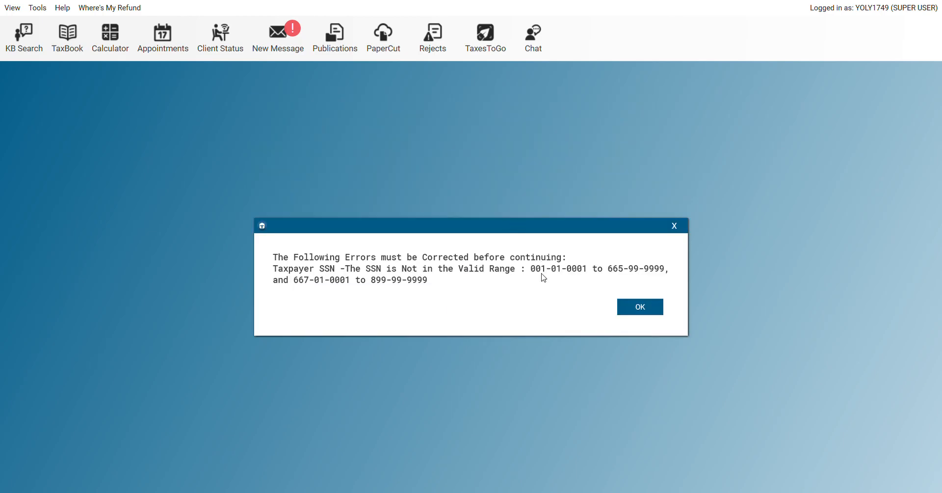
Dismiss the invalid-SSN error, replace the taxpayer's SSN with a valid number, and save
{"action": "left_click", "coordinate": [638, 314]}
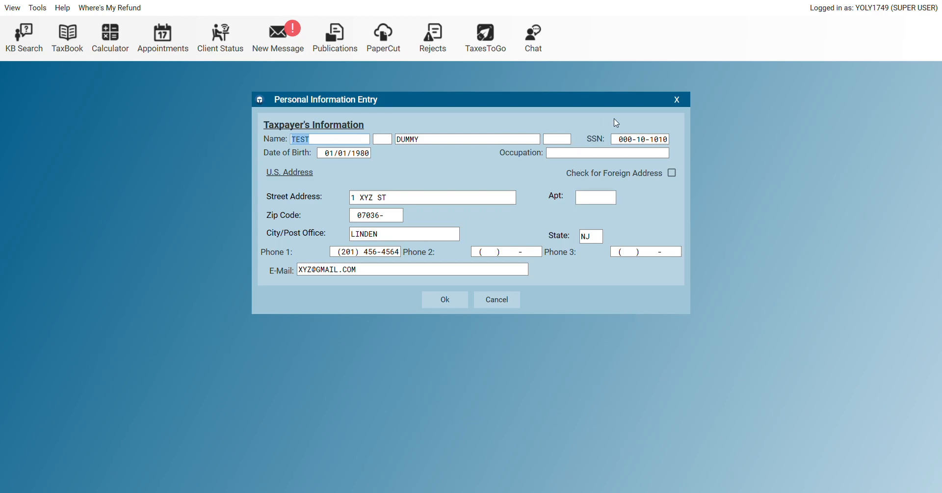
{"action": "left_click", "coordinate": [620, 143]}
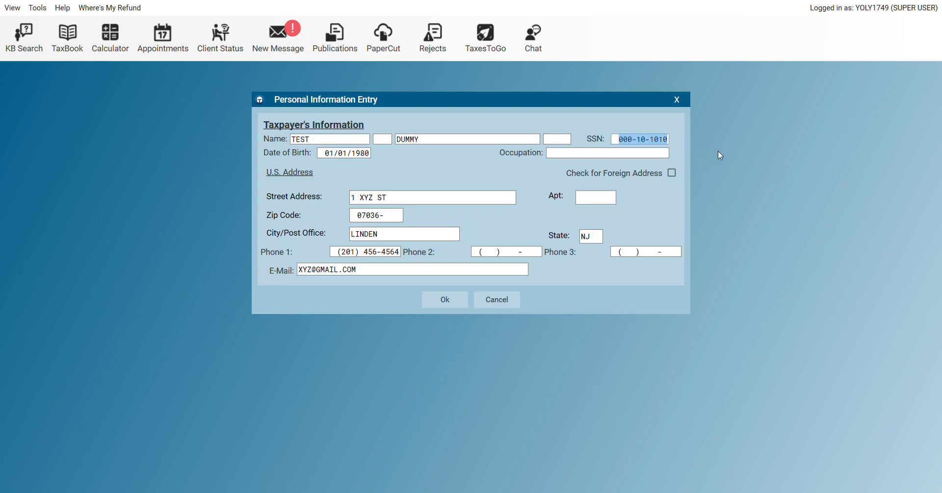
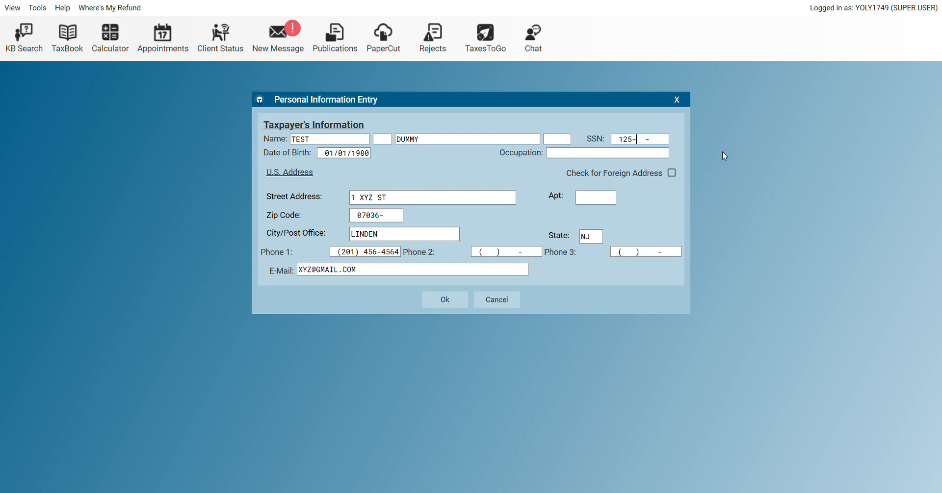
{"action": "left_click", "coordinate": [440, 303]}
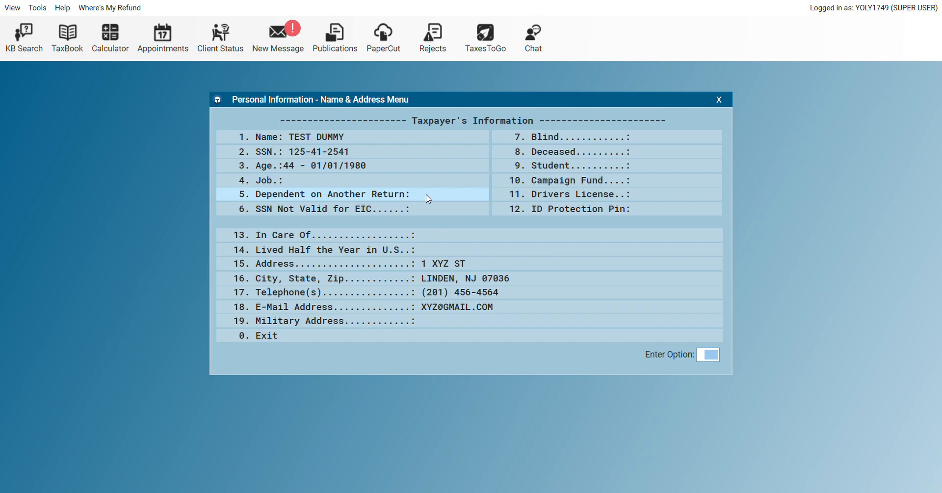
Answer NO to both Deceased and full-time Student for the taxpayer
{"action": "left_click", "coordinate": [566, 155]}
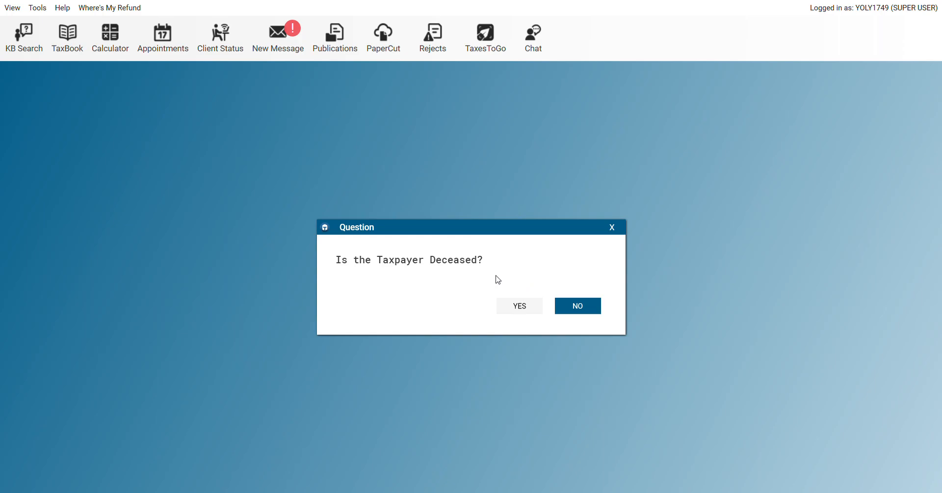
{"action": "left_click", "coordinate": [585, 309]}
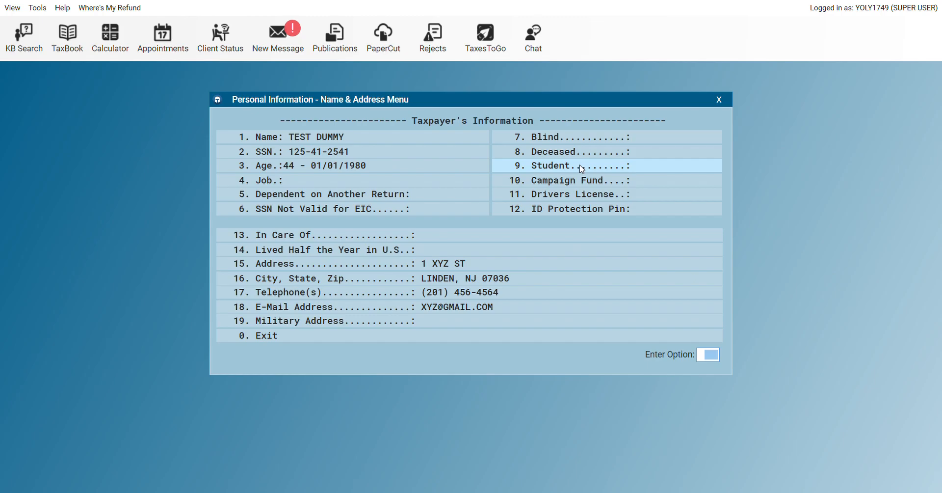
{"action": "left_click", "coordinate": [581, 168]}
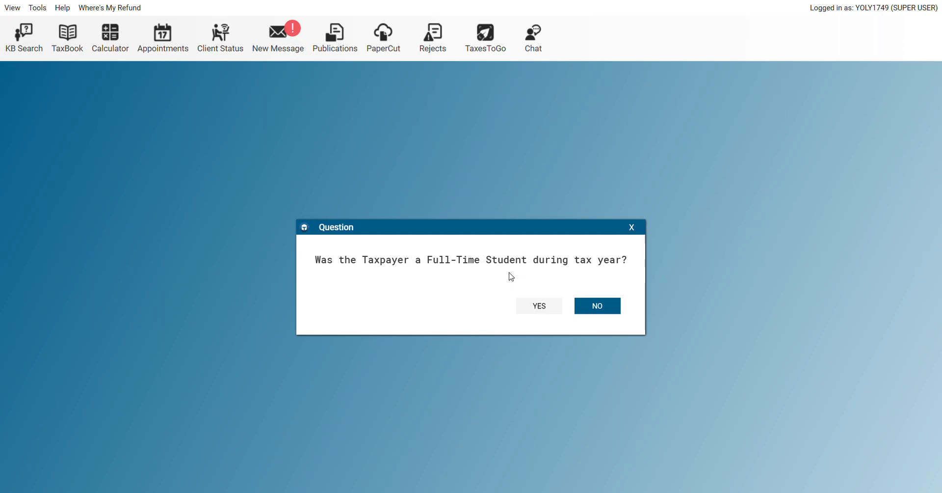
{"action": "left_click", "coordinate": [595, 306]}
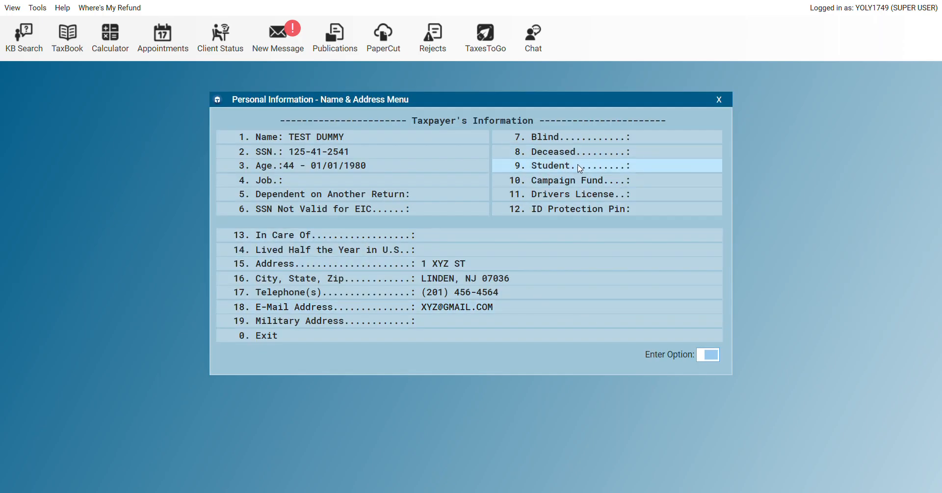
{"action": "left_click", "coordinate": [574, 195]}
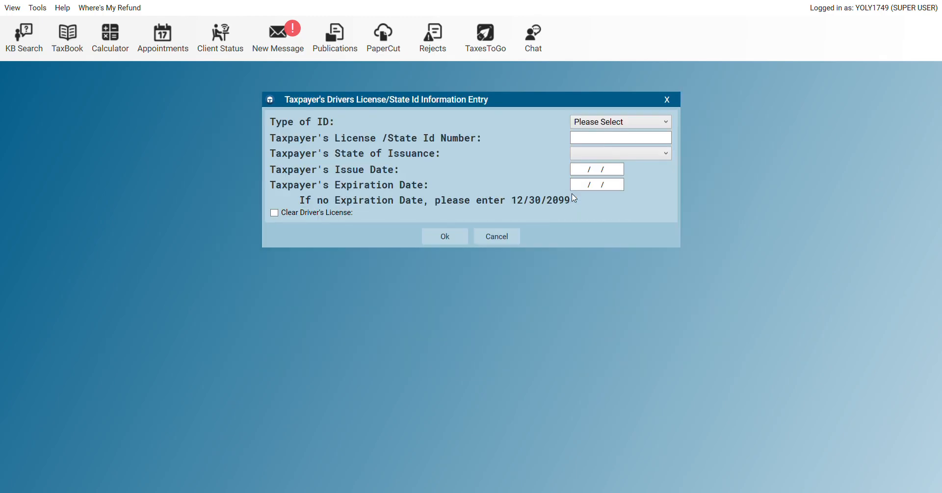
{"action": "left_click", "coordinate": [490, 240]}
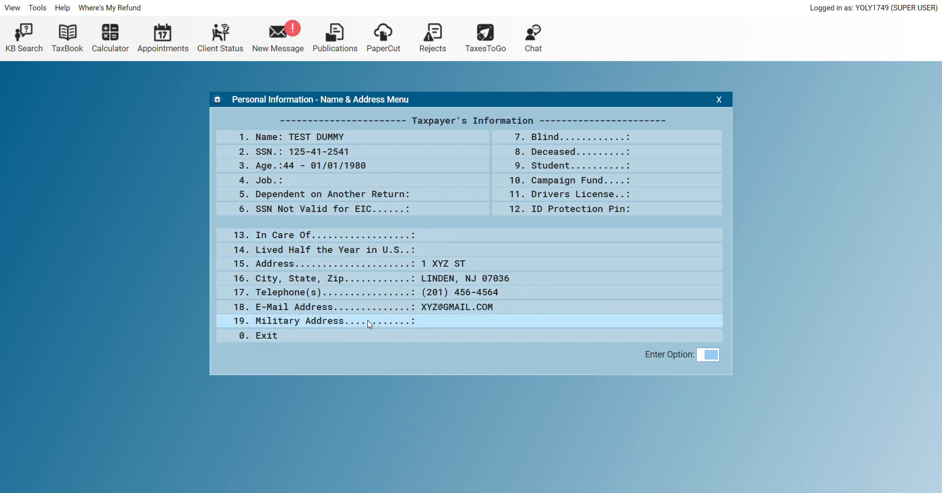
Leave the Name & Address menu, confirm the taxpayer's SSN, and choose to enter dependents now
{"action": "left_click", "coordinate": [342, 337]}
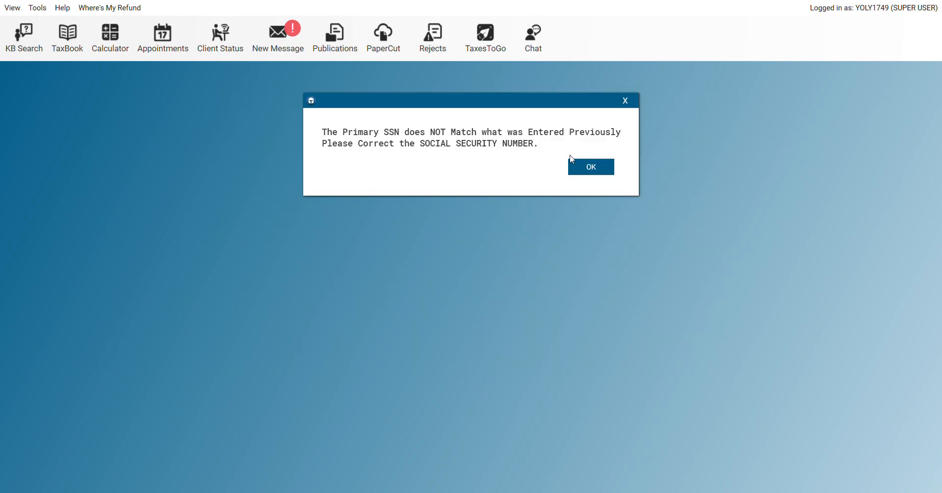
{"action": "left_click", "coordinate": [579, 169]}
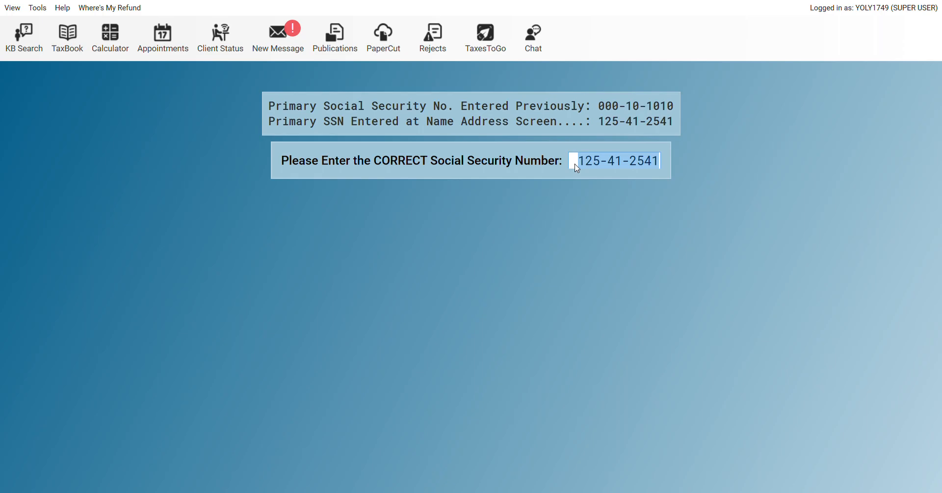
{"action": "key", "text": "Return"}
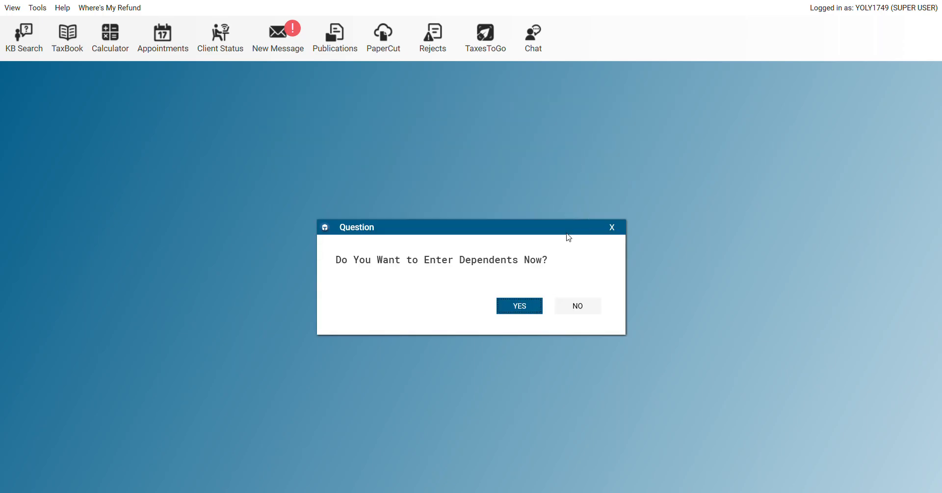
{"action": "left_click", "coordinate": [523, 308]}
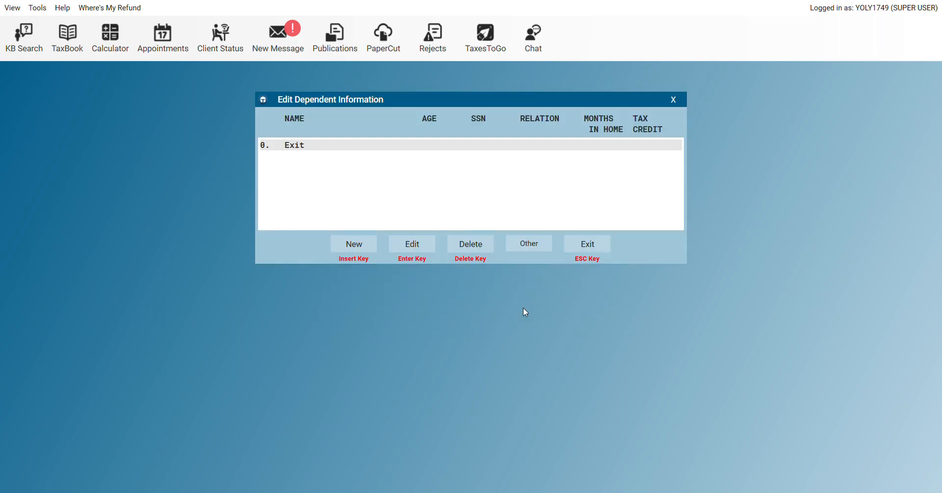
Add a new dependent son born 01/01/2023 with his name and SSN
{"action": "left_click", "coordinate": [361, 246]}
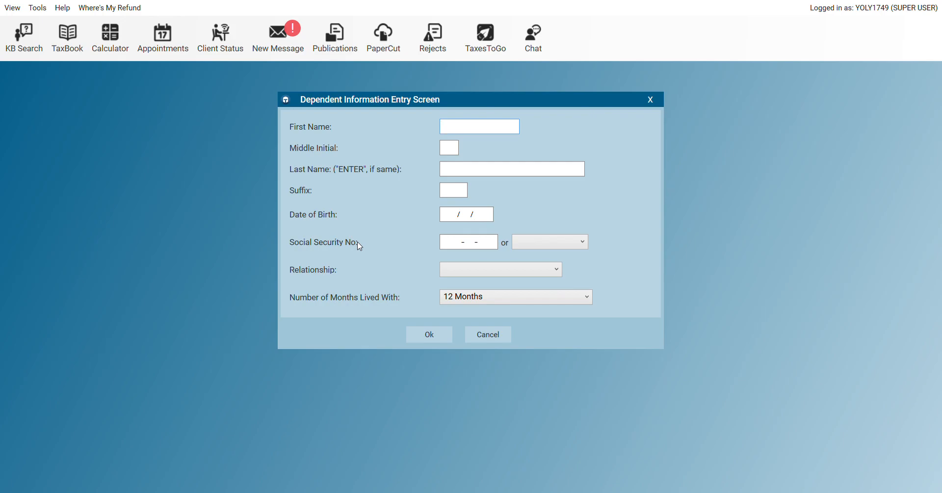
{"action": "type", "text": "S"}
{"action": "key", "text": "BackSpace"}
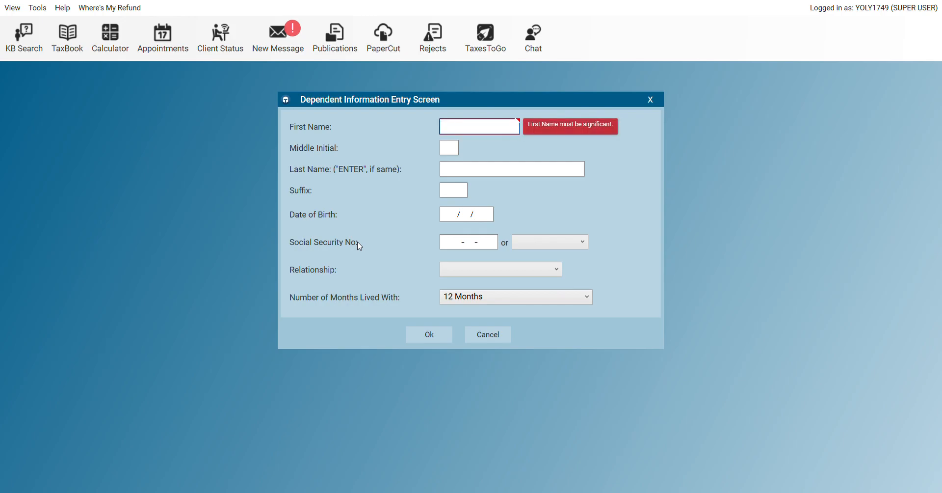
{"action": "type", "text": "XYZ"}
{"action": "key", "text": "Return"}
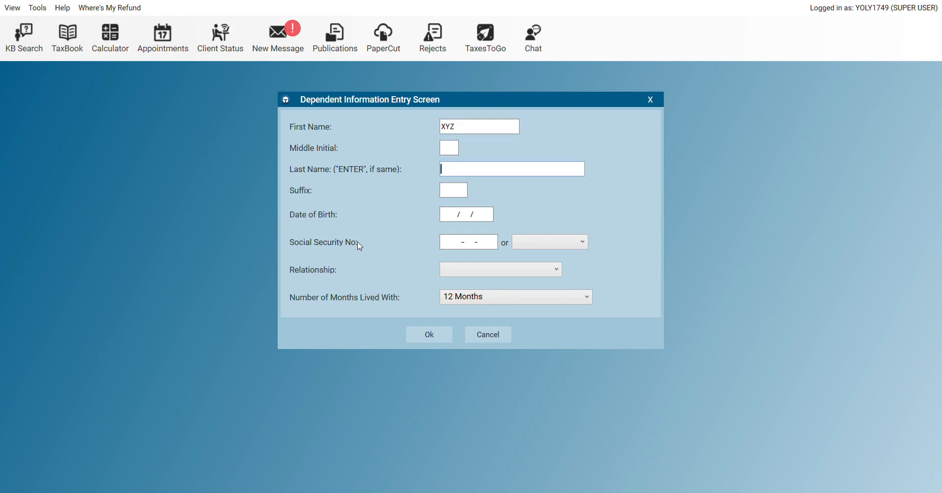
{"action": "type", "text": "TEST"}
{"action": "key", "text": "Return"}
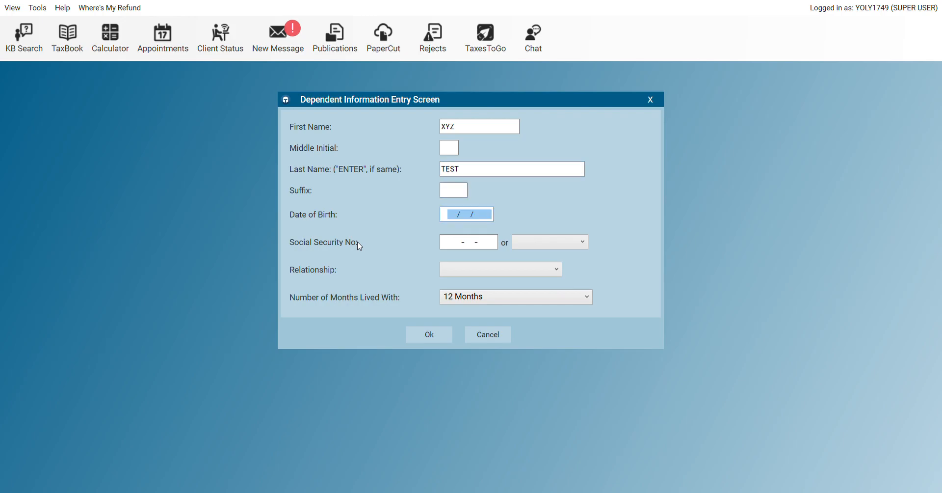
{"action": "type", "text": "01/01/"}
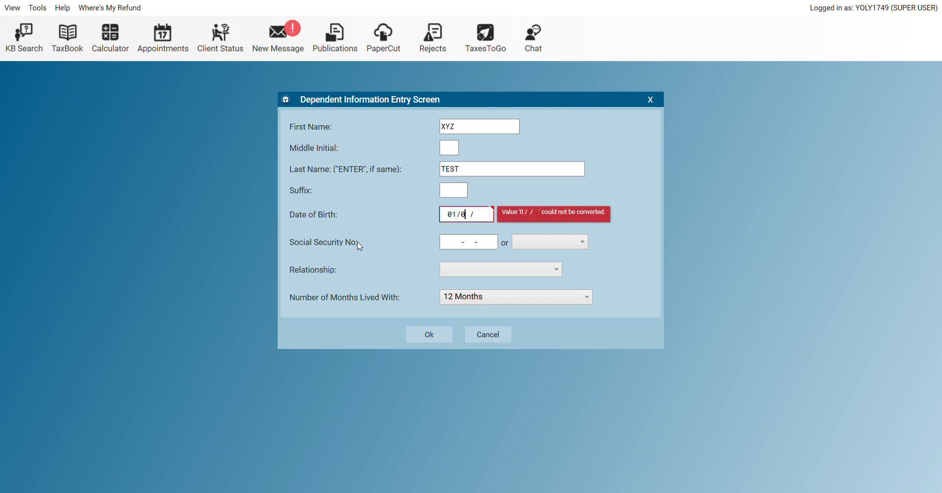
{"action": "type", "text": "20"}
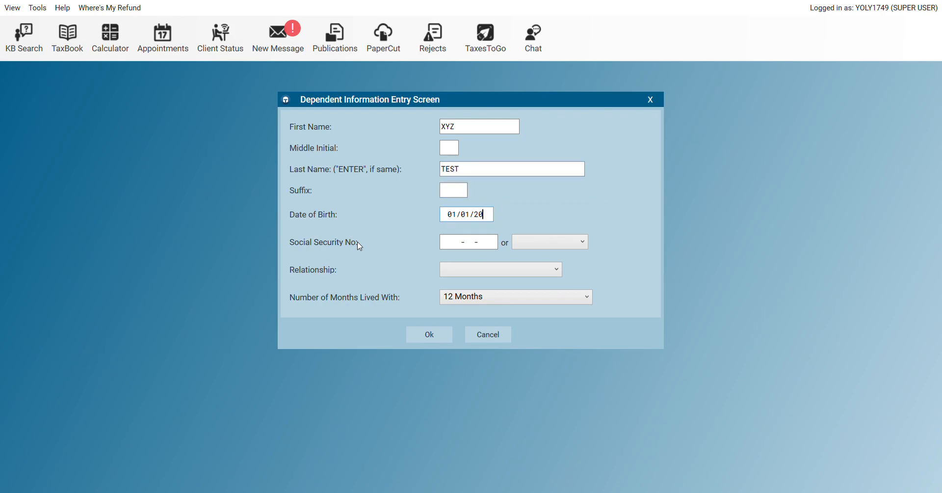
{"action": "type", "text": "2"}
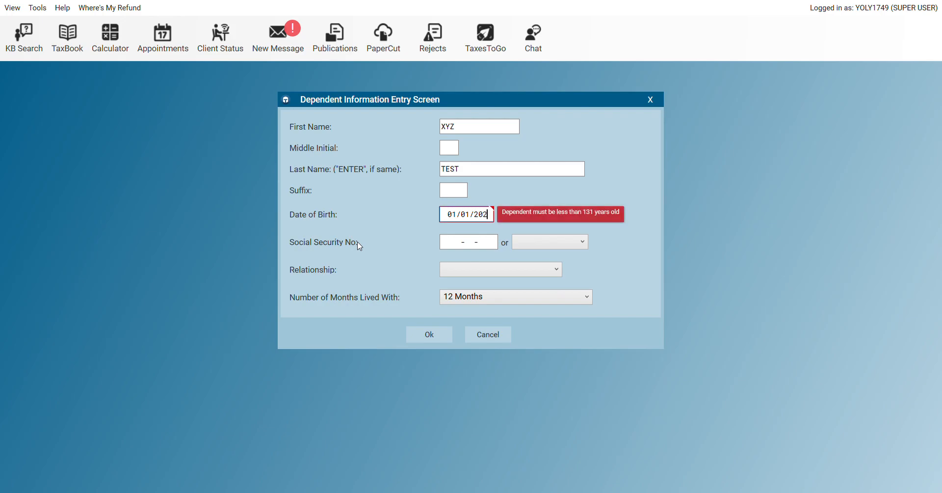
{"action": "type", "text": "3"}
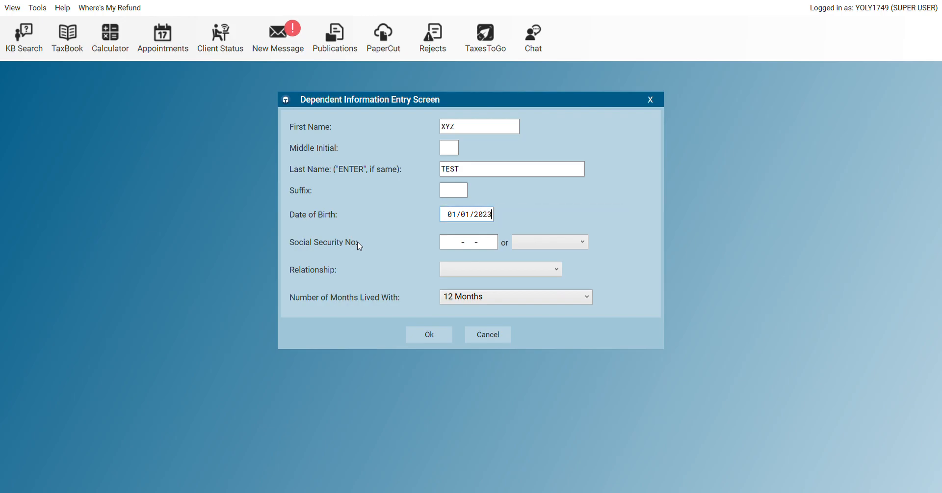
{"action": "left_click", "coordinate": [457, 242]}
{"action": "type", "text": "123-58-1234"}
{"action": "left_click", "coordinate": [455, 284]}
{"action": "left_click", "coordinate": [434, 339]}
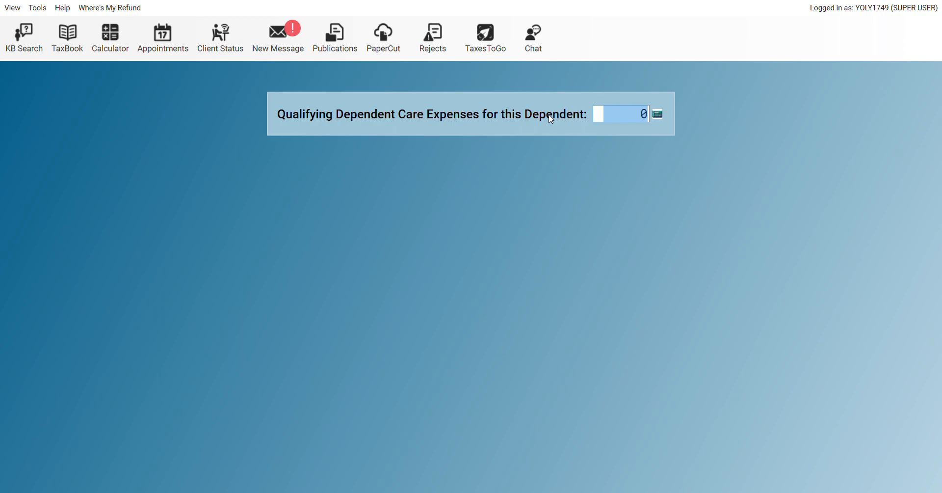
Accept zero care expenses, confirm U.S. citizenship and Child Tax Credit qualification, then exit dependents
{"action": "key", "text": "Return"}
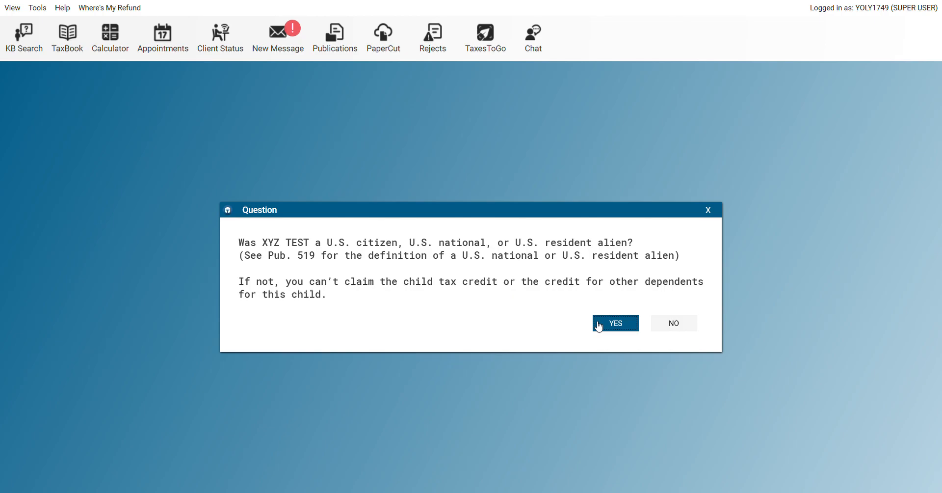
{"action": "left_click", "coordinate": [613, 325]}
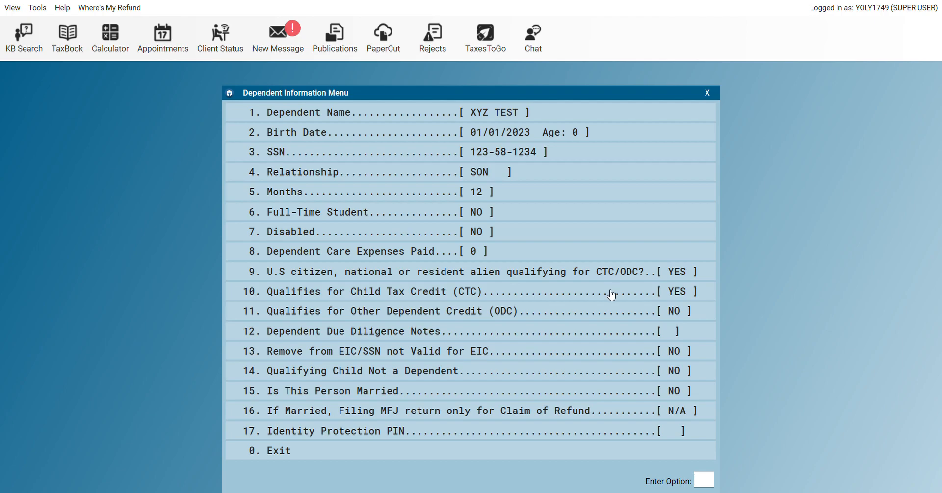
{"action": "left_click", "coordinate": [611, 295]}
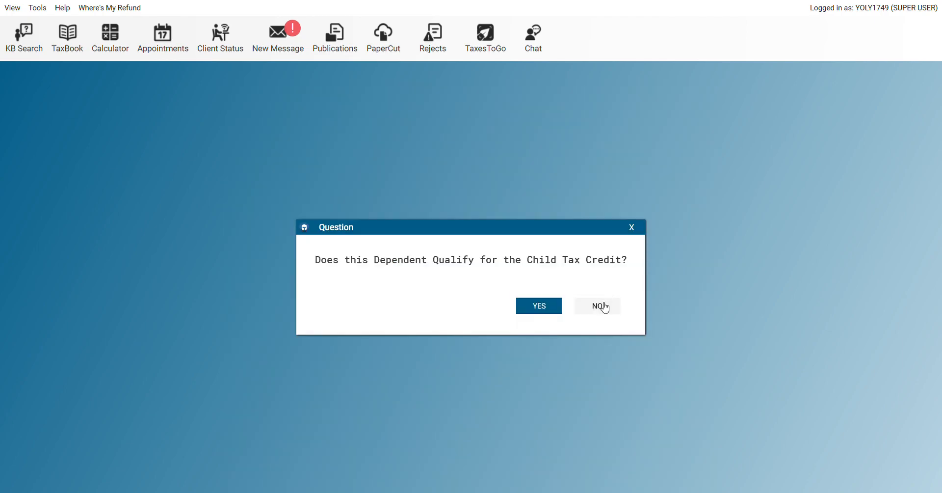
{"action": "left_click", "coordinate": [531, 312]}
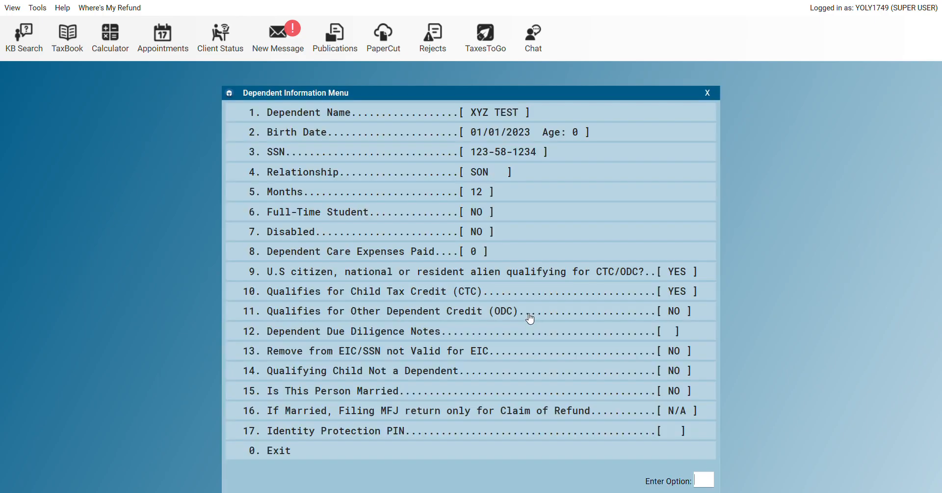
{"action": "left_click", "coordinate": [288, 453]}
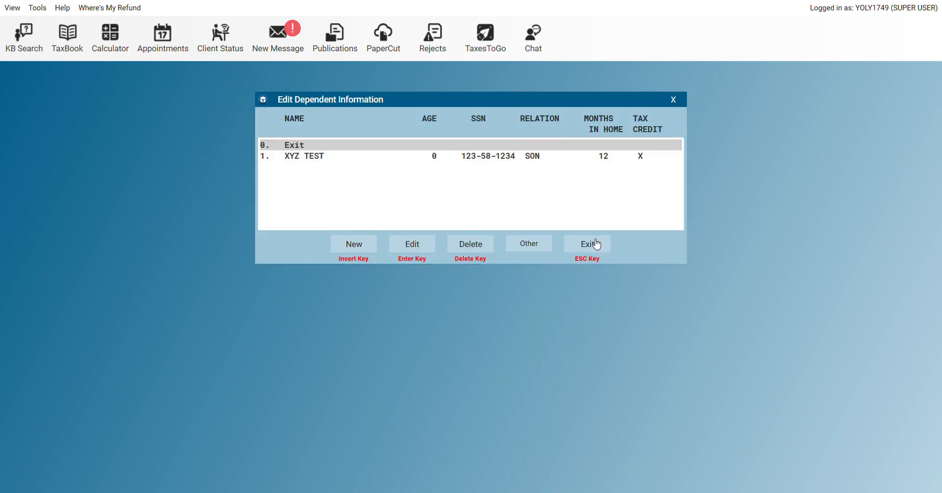
{"action": "left_click", "coordinate": [595, 244]}
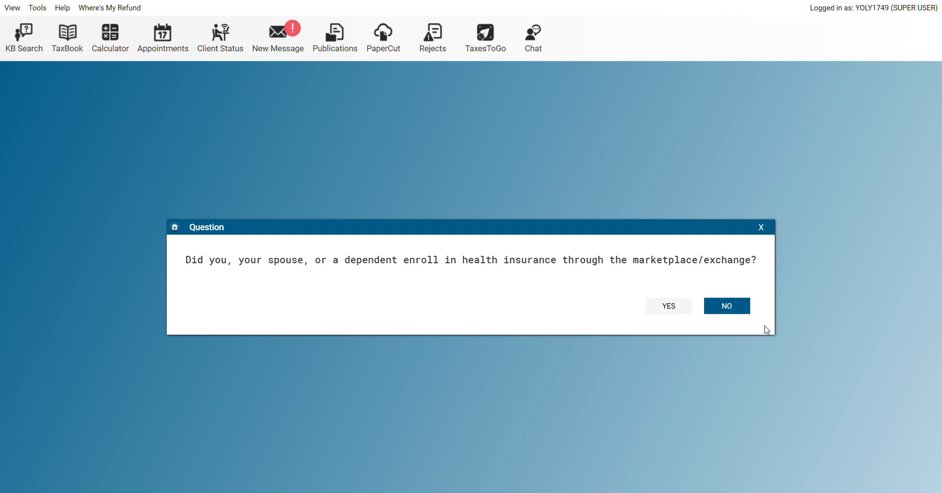
Answer NO to marketplace health insurance and recheck the name/address and dependents lists
{"action": "left_click", "coordinate": [726, 306]}
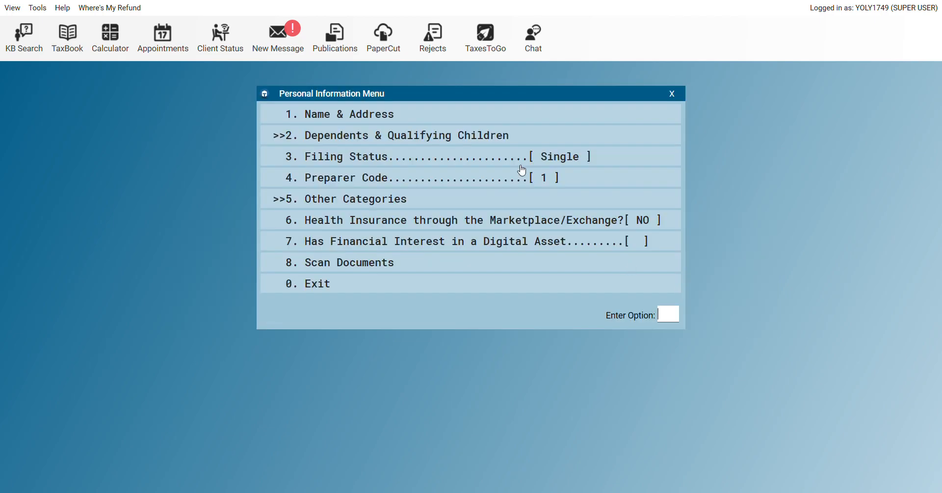
{"action": "left_click", "coordinate": [371, 117]}
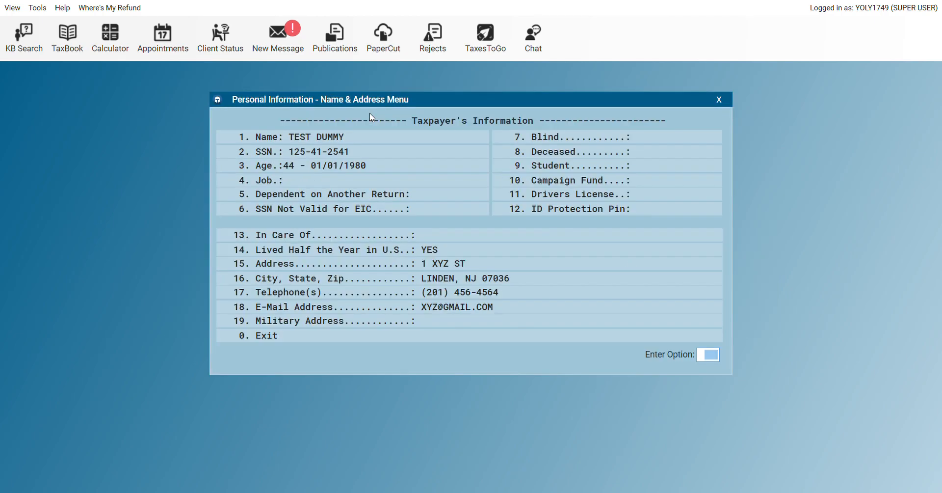
{"action": "left_click", "coordinate": [276, 335]}
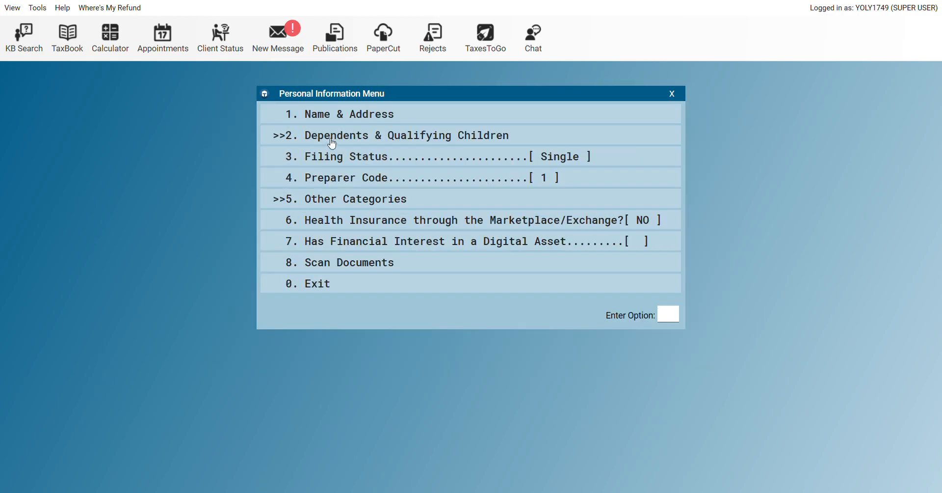
{"action": "left_click", "coordinate": [361, 141]}
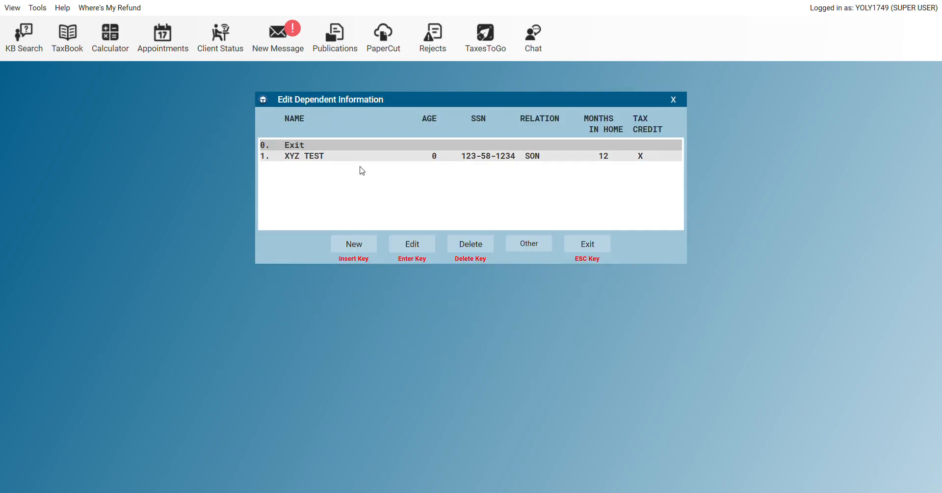
{"action": "left_click", "coordinate": [584, 247]}
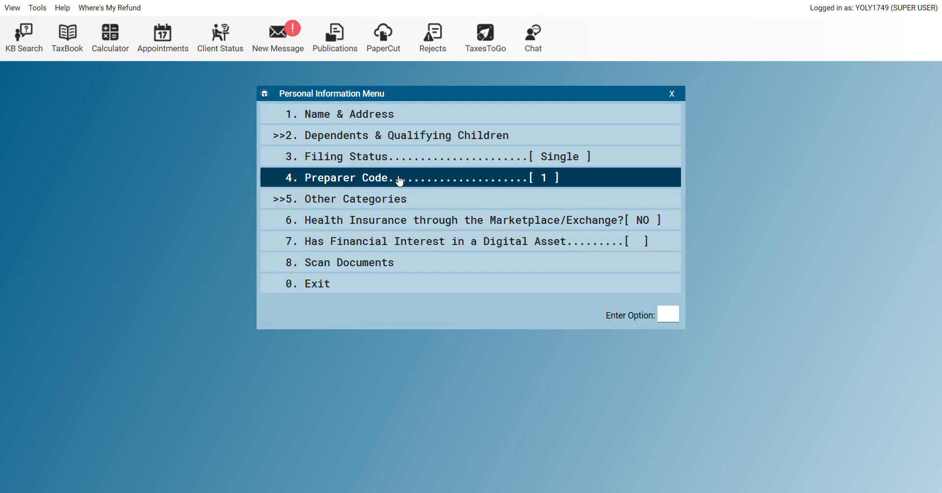
Keep Preparer Code 1 and make the preparer the third-party designee
{"action": "left_click", "coordinate": [399, 178]}
{"action": "key", "text": "Return"}
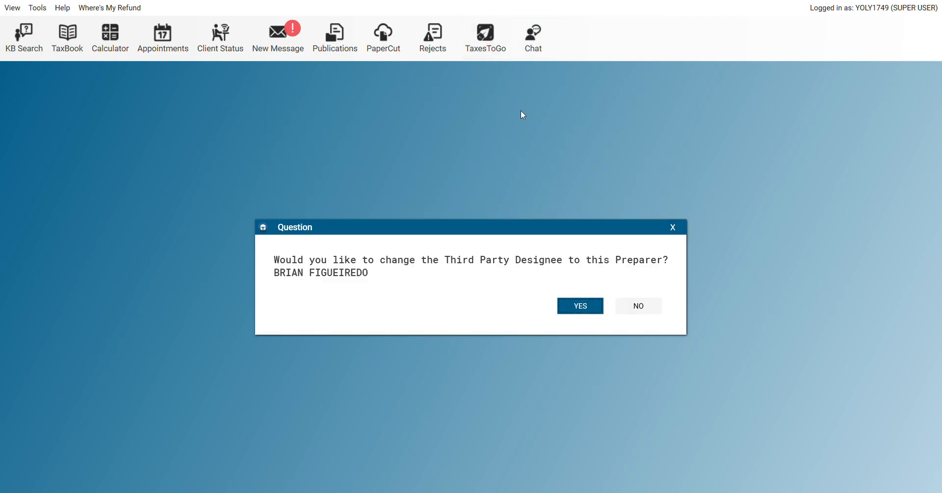
{"action": "left_click", "coordinate": [582, 309]}
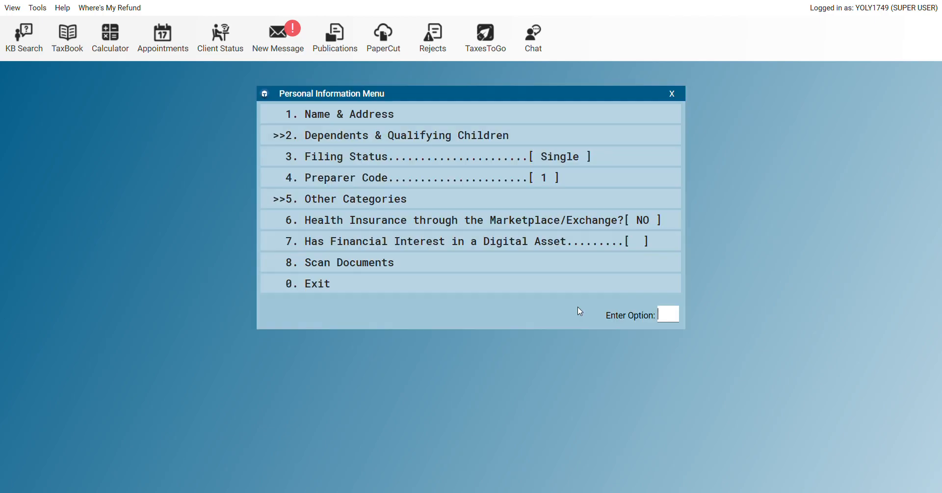
{"action": "left_click", "coordinate": [485, 155]}
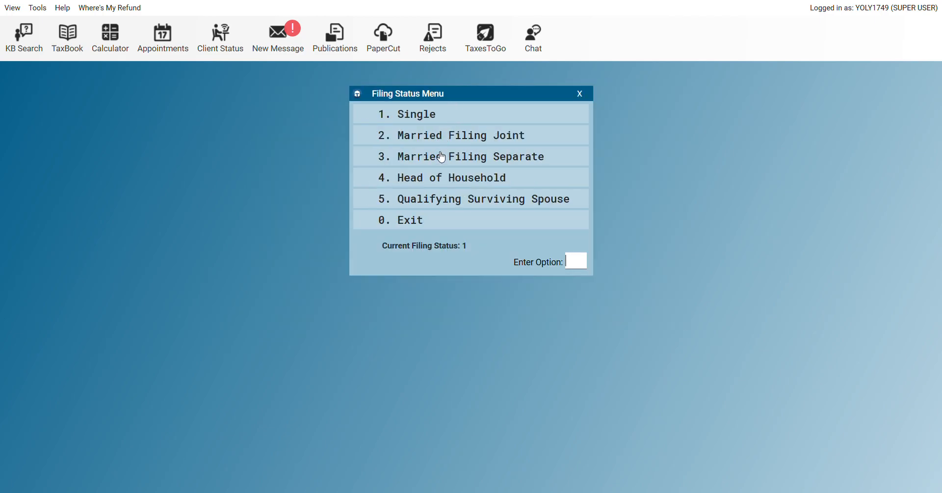
Switch the filing status to 4, Head of Household, answer YES to due diligence, and begin W-2 entry
{"action": "left_click", "coordinate": [449, 180]}
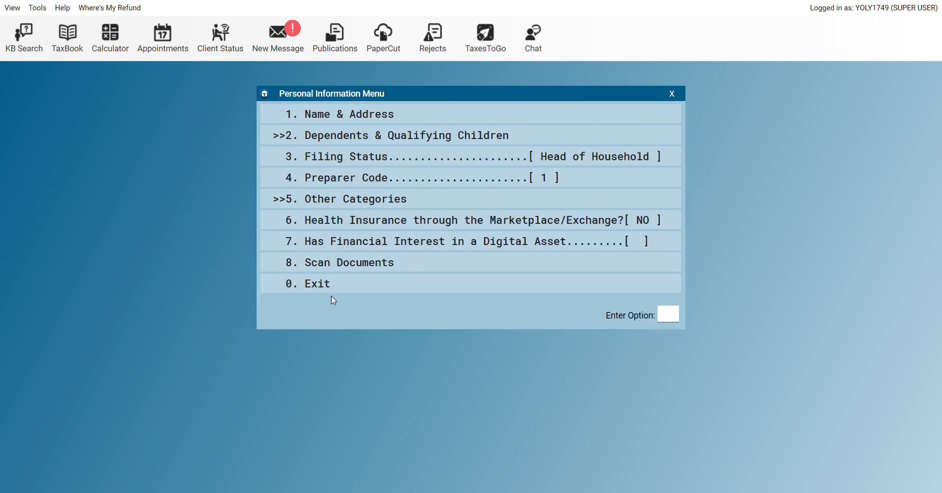
{"action": "left_click", "coordinate": [353, 282]}
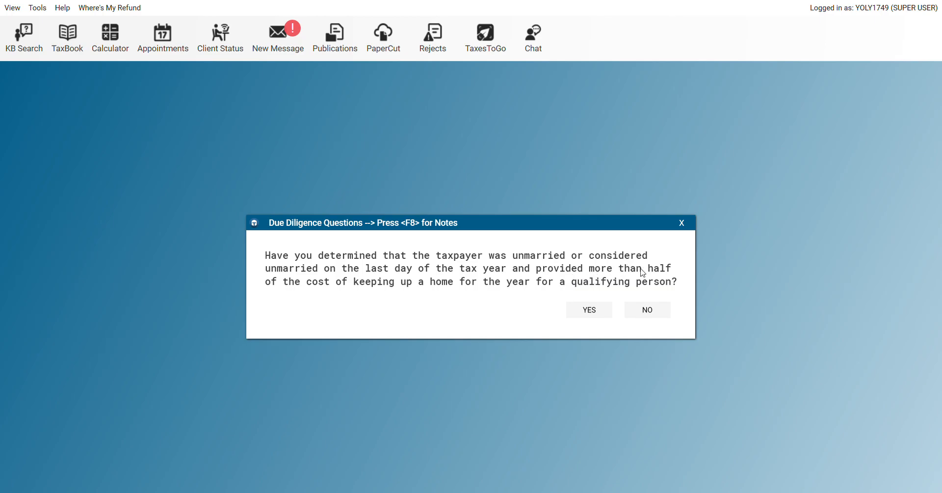
{"action": "left_click", "coordinate": [604, 314]}
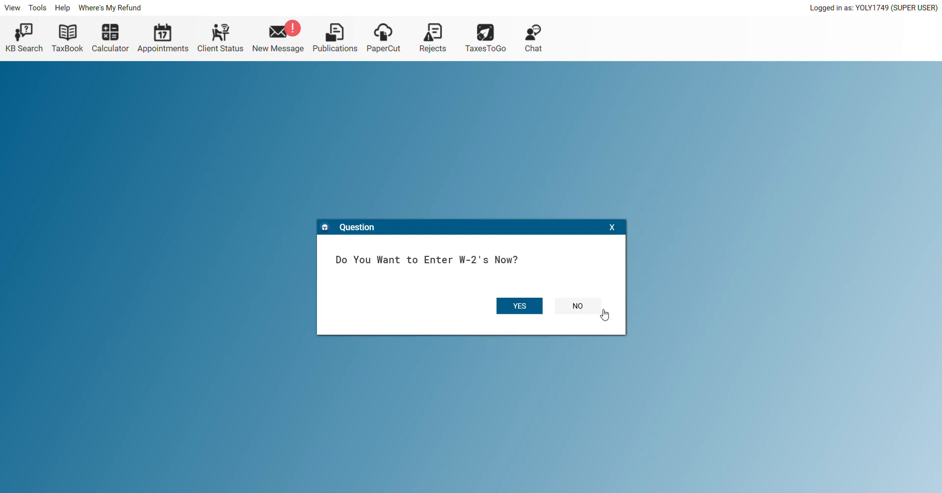
{"action": "left_click", "coordinate": [519, 311]}
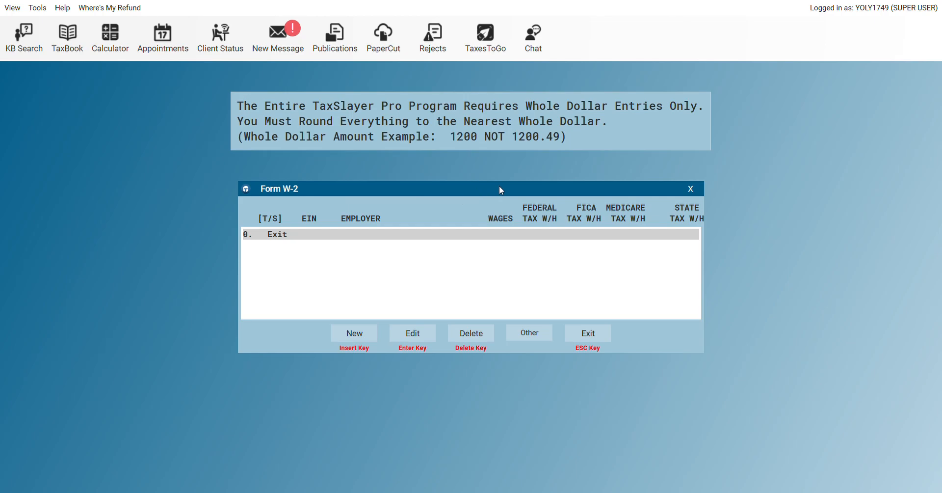
Start a new W-2 for employer FORD with its EIN, street address and Weehawken, NJ zip code
{"action": "left_click", "coordinate": [362, 337]}
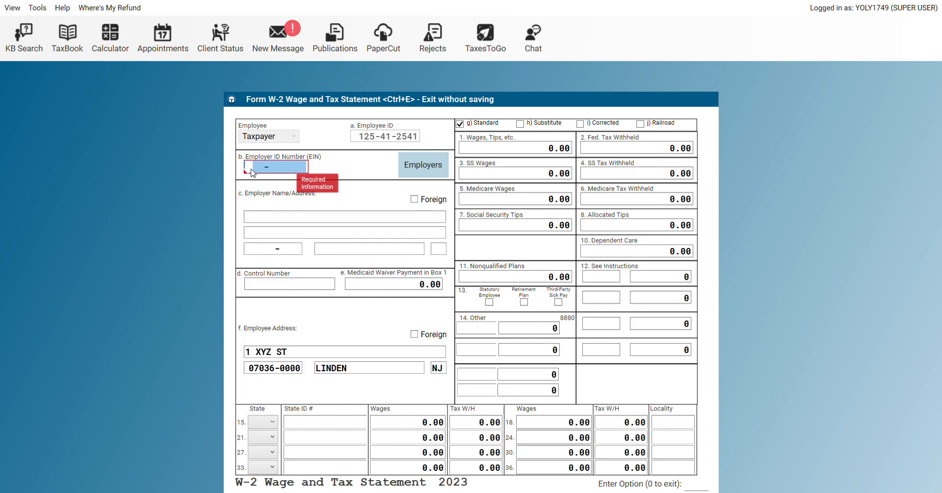
{"action": "type", "text": "456555996"}
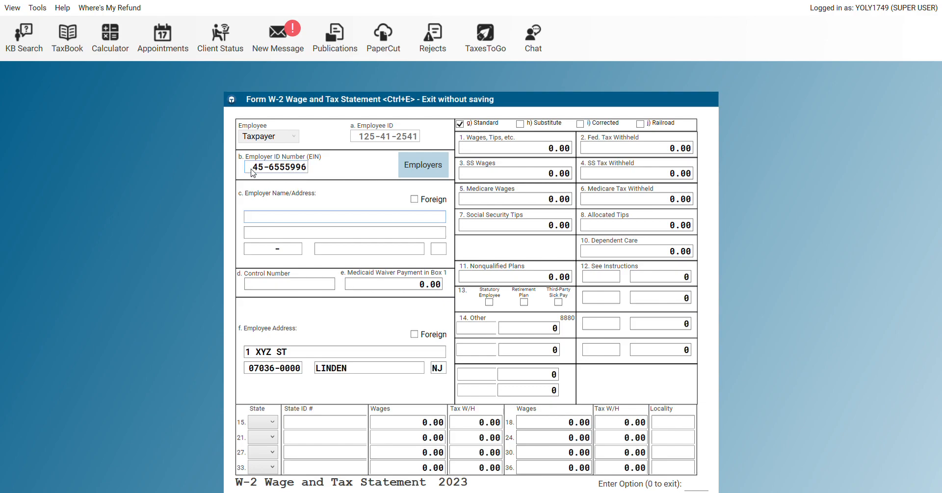
{"action": "type", "text": "FORD"}
{"action": "type", "text": "1 "}
{"action": "type", "text": "SEE S"}
{"action": "type", "text": "TQ"}
{"action": "key", "text": "BackSpace"}
{"action": "key", "text": "Tab"}
{"action": "type", "text": "07086"}
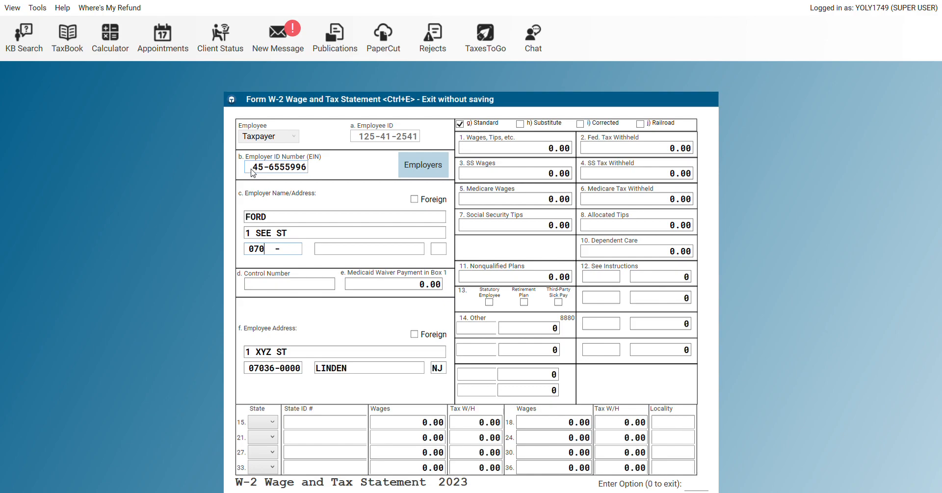
{"action": "key", "text": "Tab"}
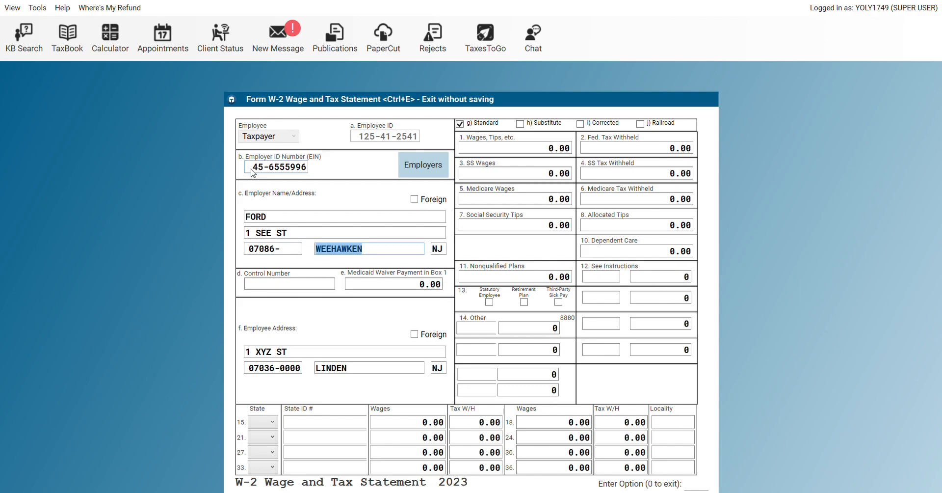
{"action": "key", "text": "Tab"}
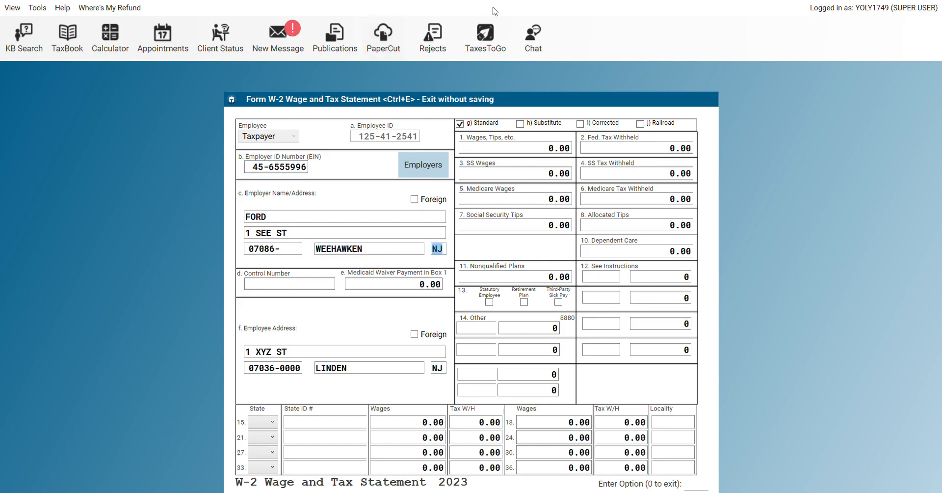
Enter 10000 in box 1 wages and 1000 federal income tax withheld
{"action": "left_click", "coordinate": [490, 150]}
{"action": "type", "text": "10000 ."}
{"action": "key", "text": "Tab"}
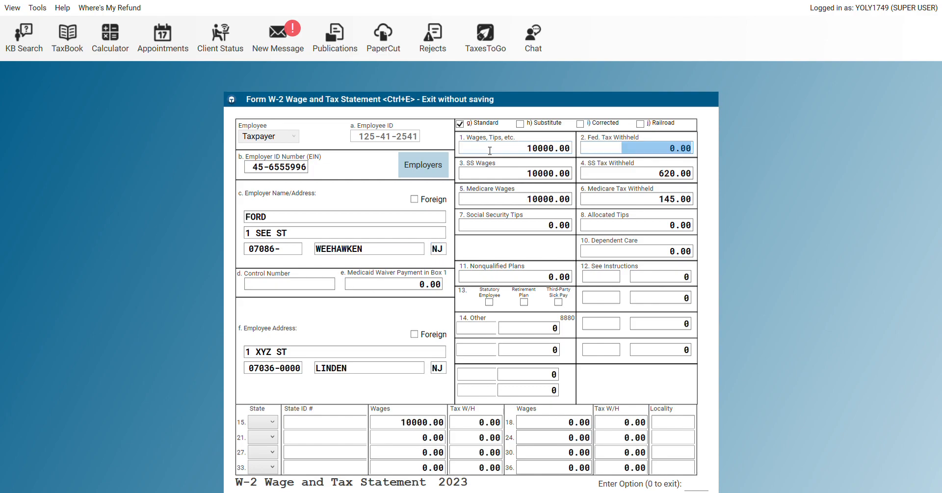
{"action": "type", "text": "1000 ."}
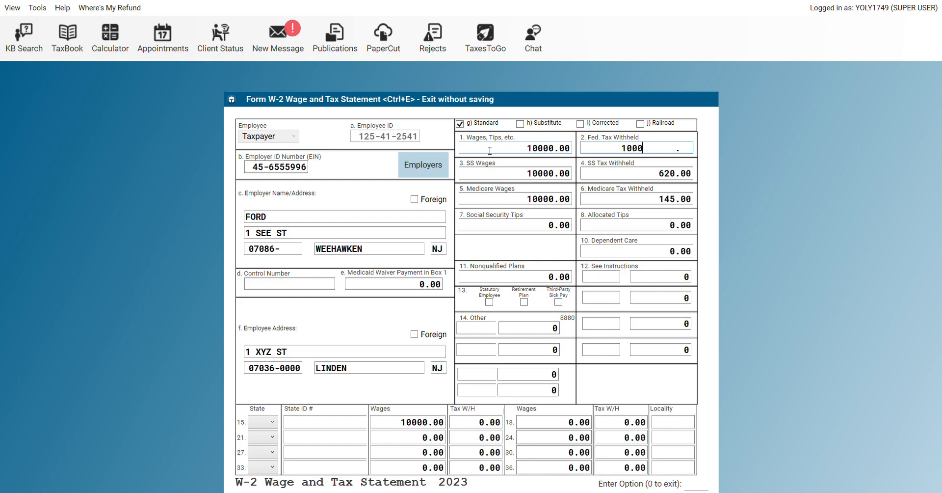
{"action": "key", "text": "Tab"}
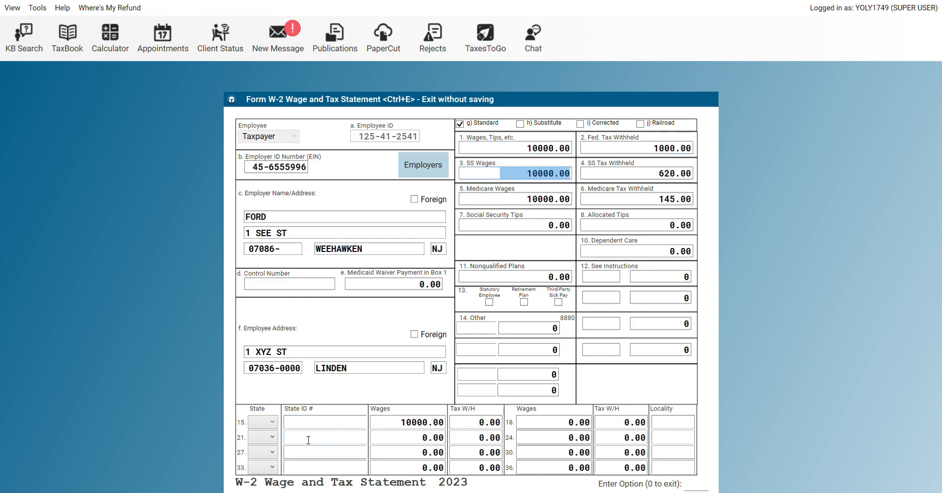
Set line 15 state to NJ with the employer's state ID and 500 state tax withheld
{"action": "left_click", "coordinate": [264, 425]}
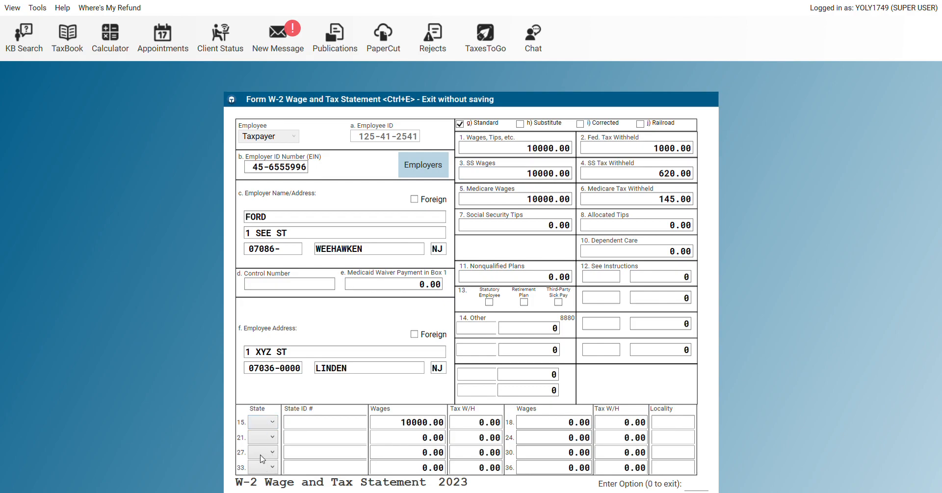
{"action": "left_click", "coordinate": [261, 454]}
{"action": "type", "text": "456555996"}
{"action": "key", "text": "Tab"}
{"action": "key", "text": "Tab"}
{"action": "type", "text": "500"}
{"action": "key", "text": "Tab"}
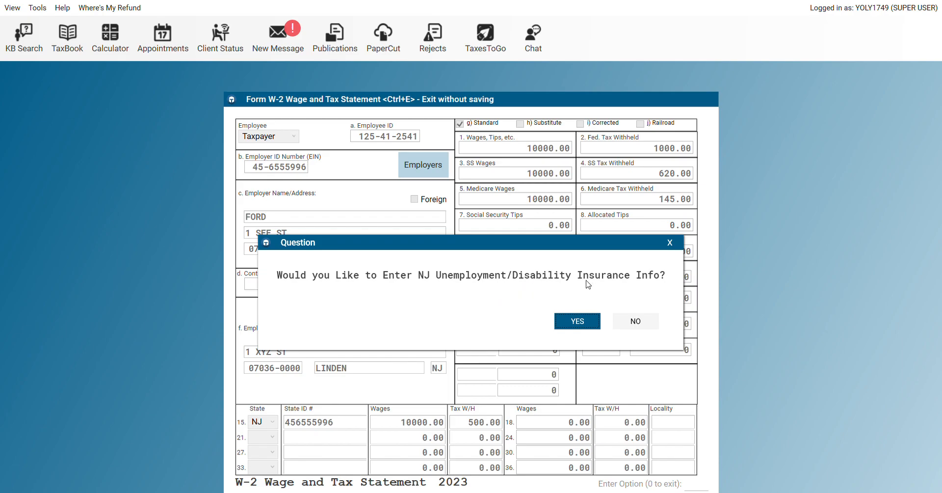
Accept adding NJ unemployment and disability rows WD HC, DI and FLI to box 14, left at 0
{"action": "left_click", "coordinate": [578, 321]}
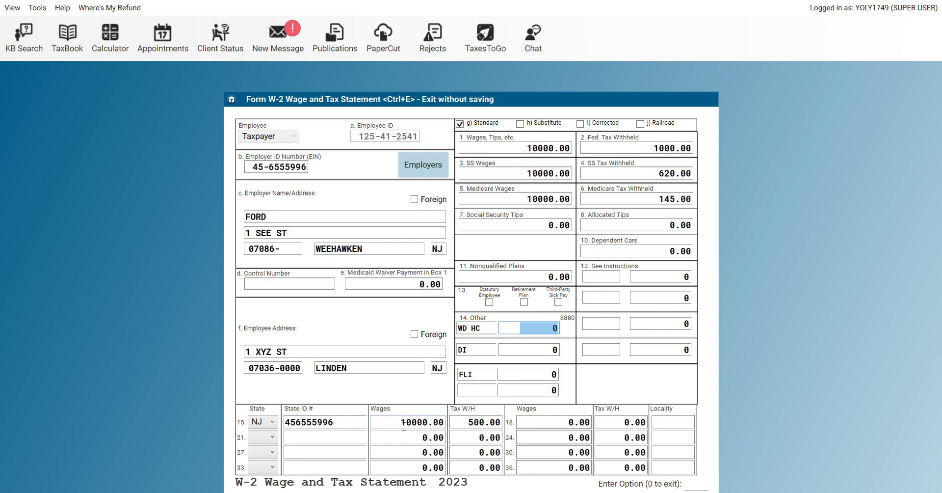
{"action": "left_click", "coordinate": [273, 437]}
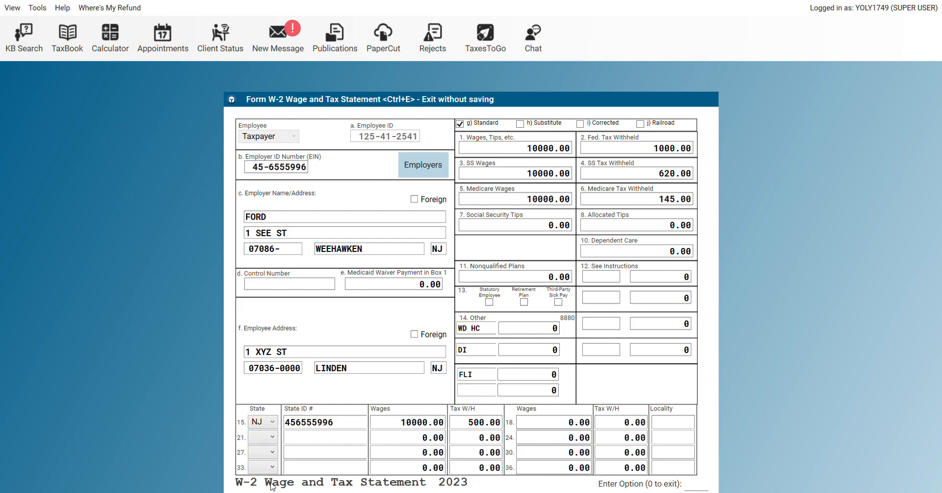
Set line 21 state to NY with the state ID, 200 wages and 100 tax withheld
{"action": "left_click", "coordinate": [259, 460]}
{"action": "left_click", "coordinate": [307, 439]}
{"action": "type", "text": "456559666"}
{"action": "key", "text": "Tab"}
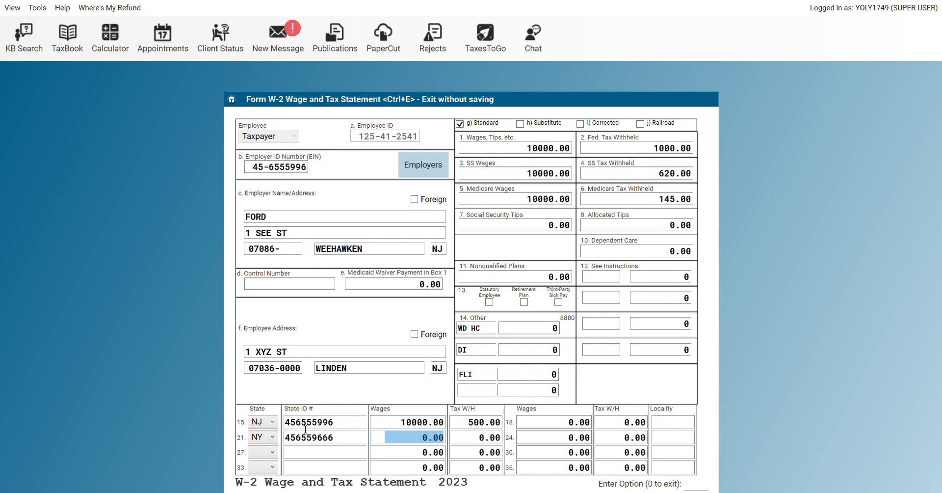
{"action": "type", "text": "200 ."}
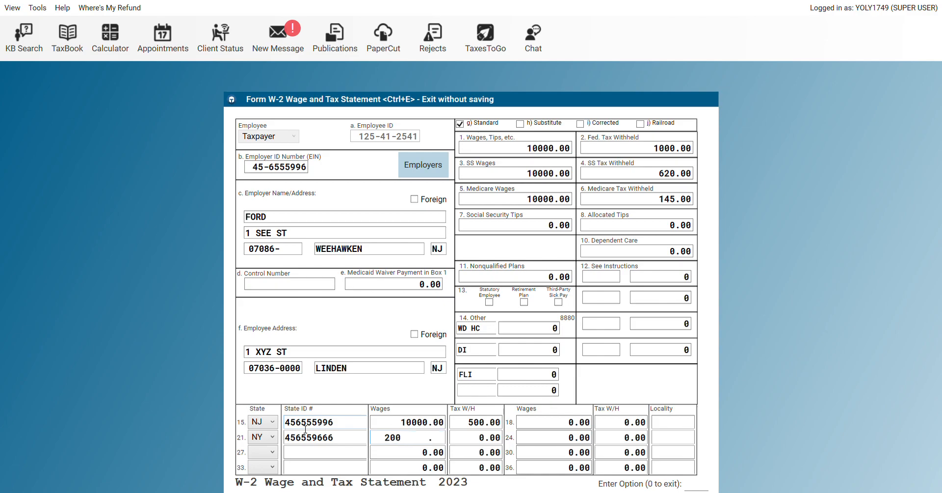
{"action": "key", "text": "Tab"}
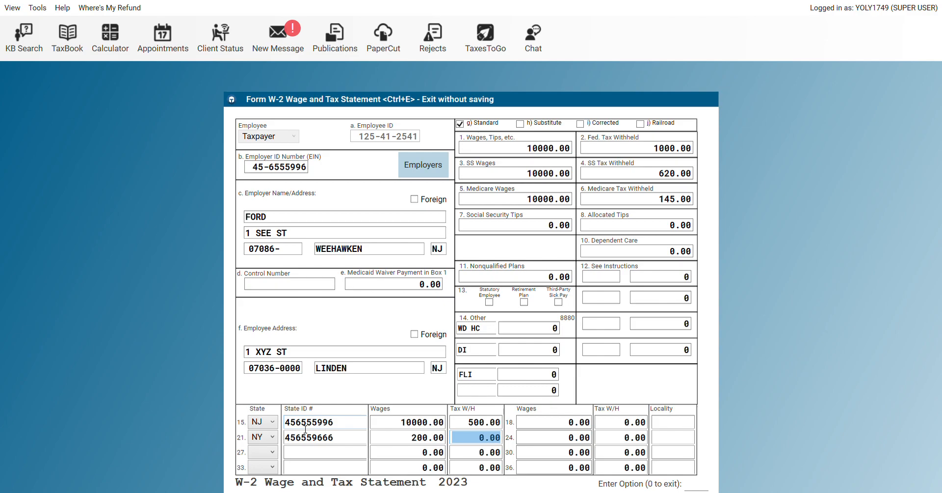
{"action": "type", "text": "100 ."}
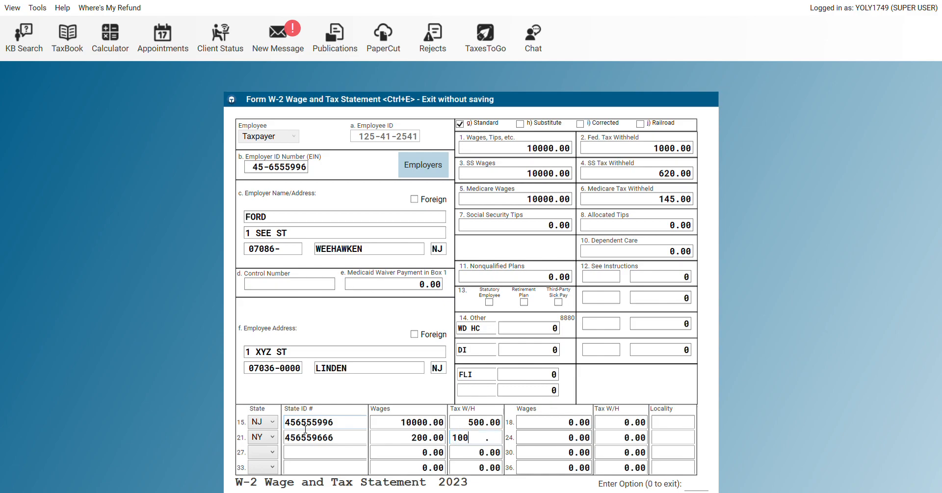
{"action": "key", "text": "Return"}
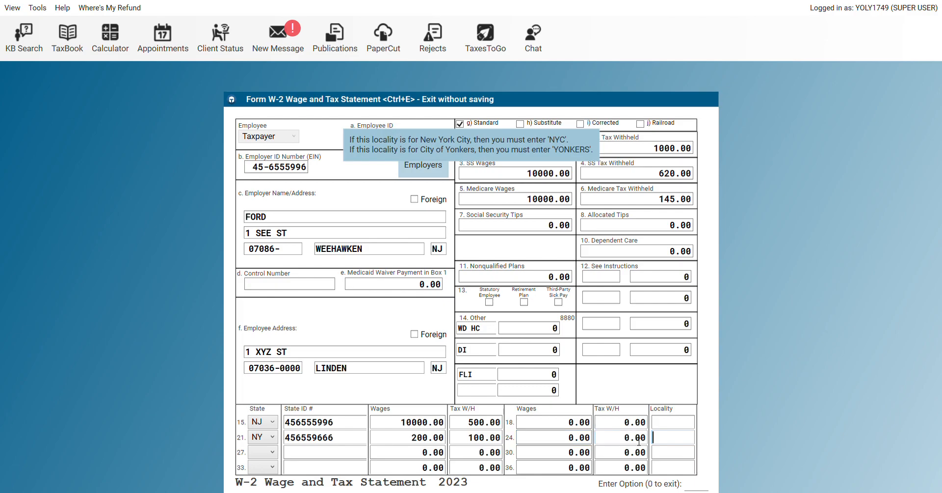
On line 24 enter 200 local wages, 10 local tax withheld and locality NYC
{"action": "left_click", "coordinate": [540, 438]}
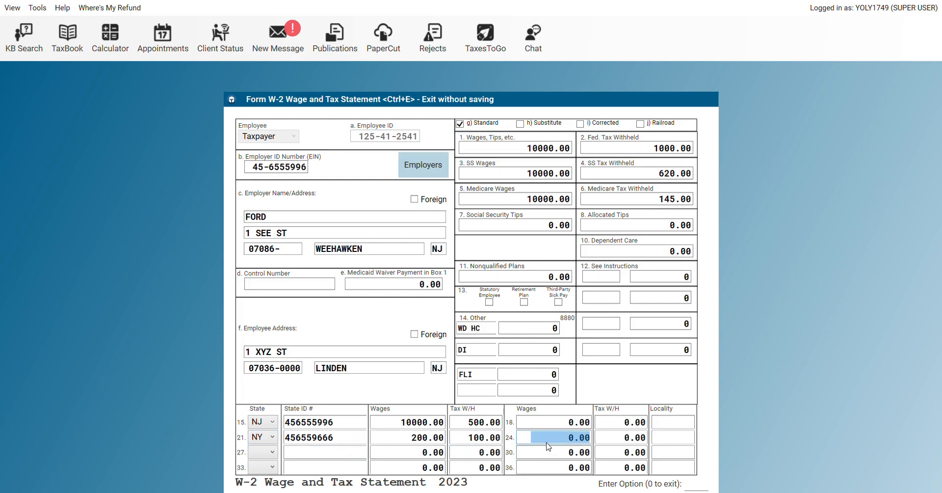
{"action": "left_click", "coordinate": [673, 439]}
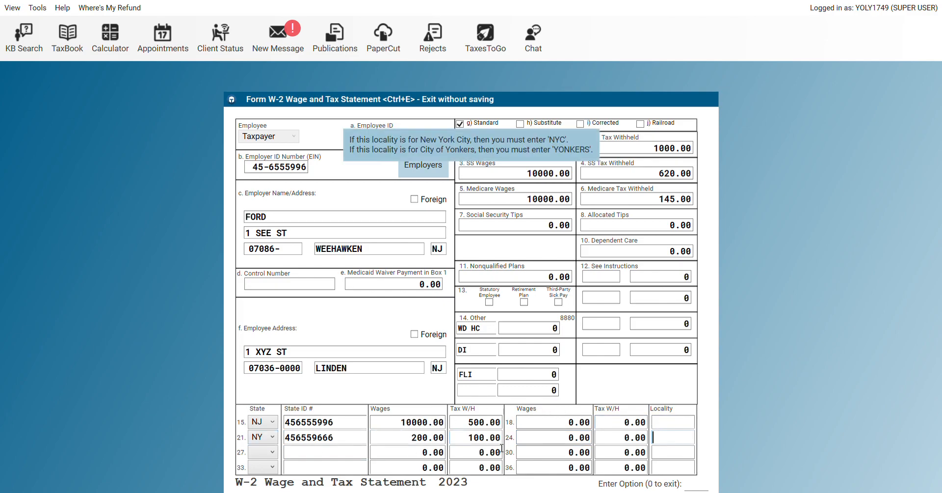
{"action": "left_click", "coordinate": [551, 444]}
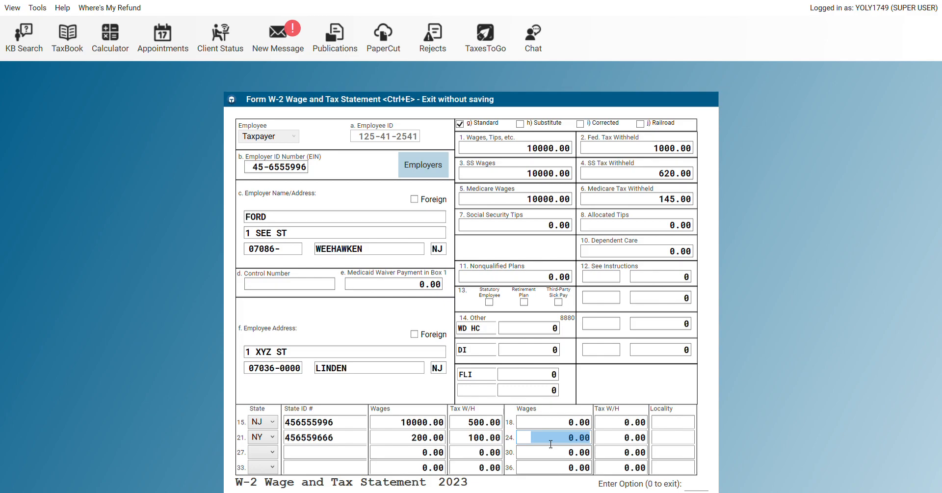
{"action": "type", "text": "200 ."}
{"action": "key", "text": "Tab"}
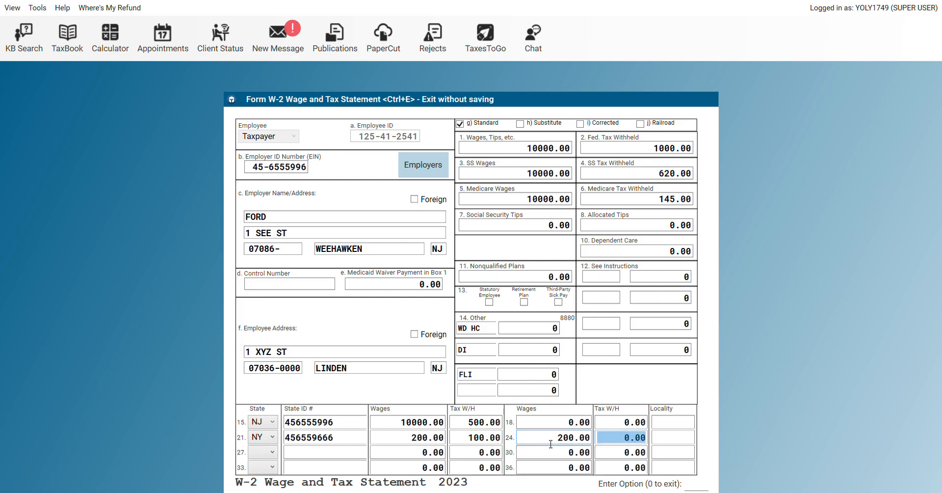
{"action": "type", "text": "10"}
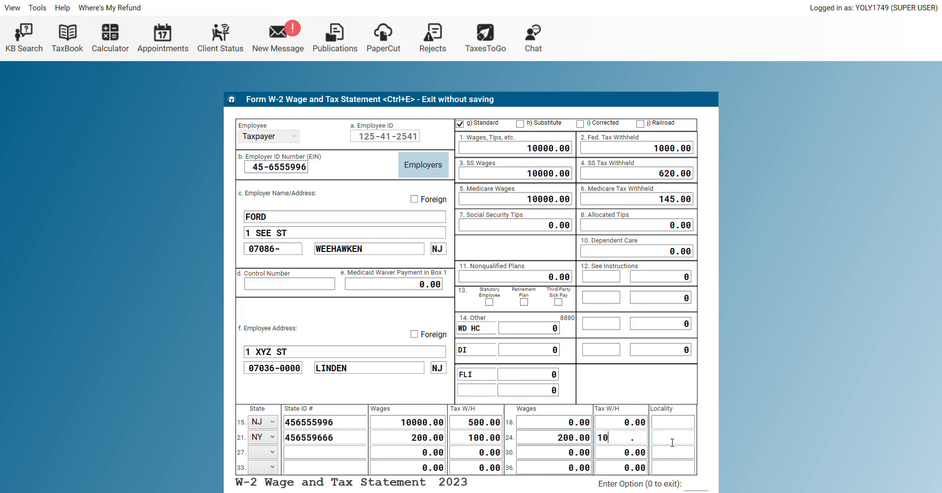
{"action": "key", "text": "Tab"}
{"action": "type", "text": "NYC"}
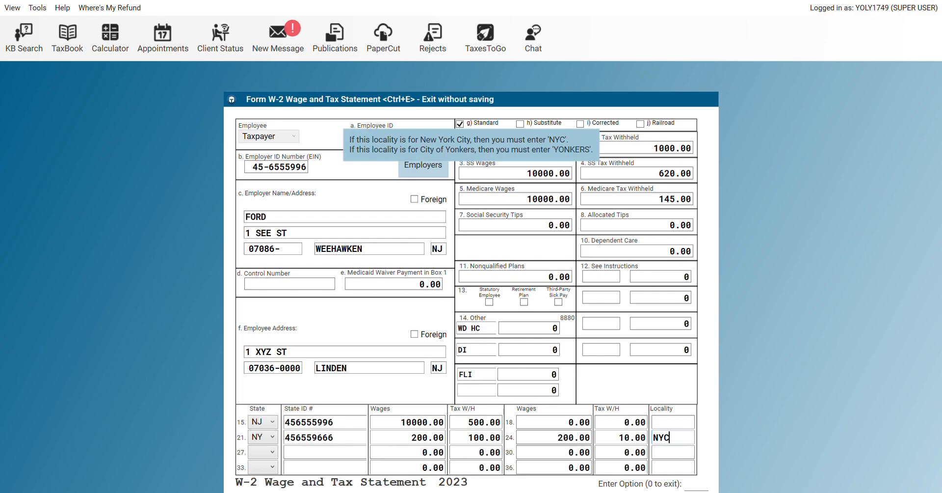
Save and close the FORD W-2 form
{"action": "left_click", "coordinate": [700, 489]}
{"action": "type", "text": "0"}
{"action": "key", "text": "Return"}
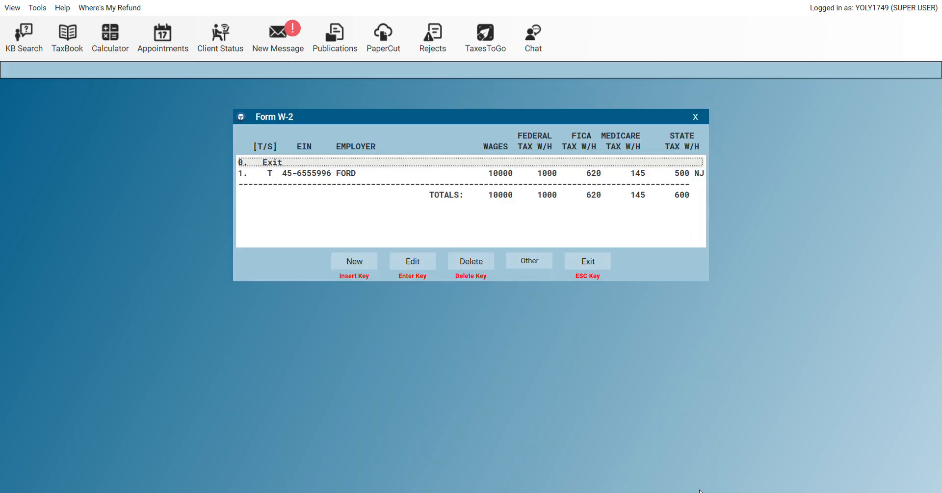
Exit the W-2 list and Income menu, declining to redo the EIC due diligence questions
{"action": "left_click", "coordinate": [600, 265]}
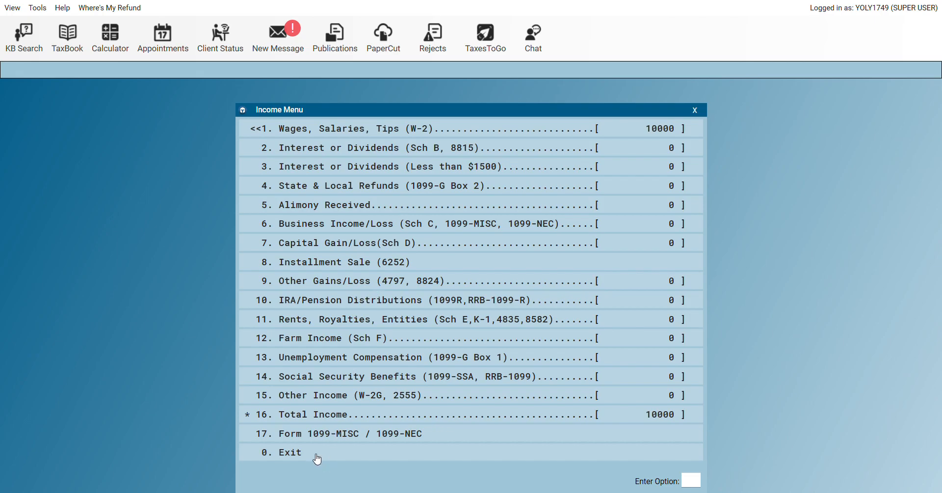
{"action": "left_click", "coordinate": [317, 458]}
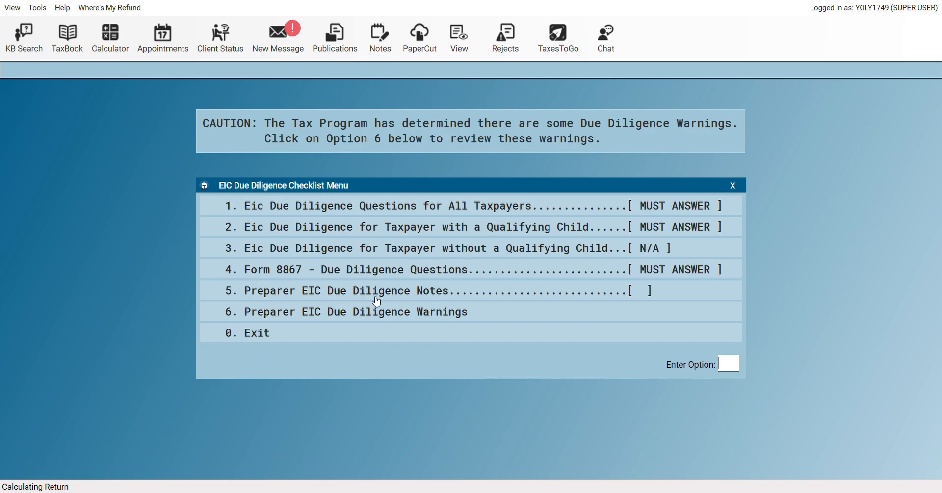
{"action": "left_click", "coordinate": [267, 338]}
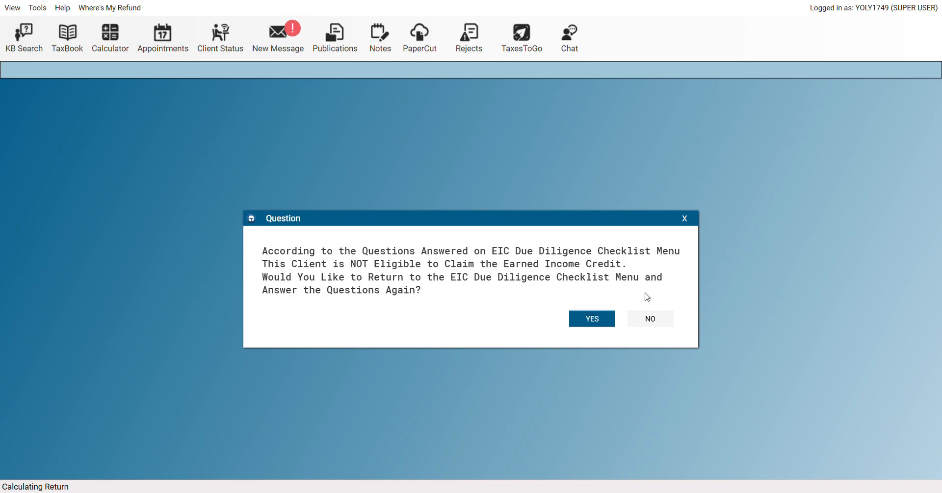
{"action": "left_click", "coordinate": [660, 324]}
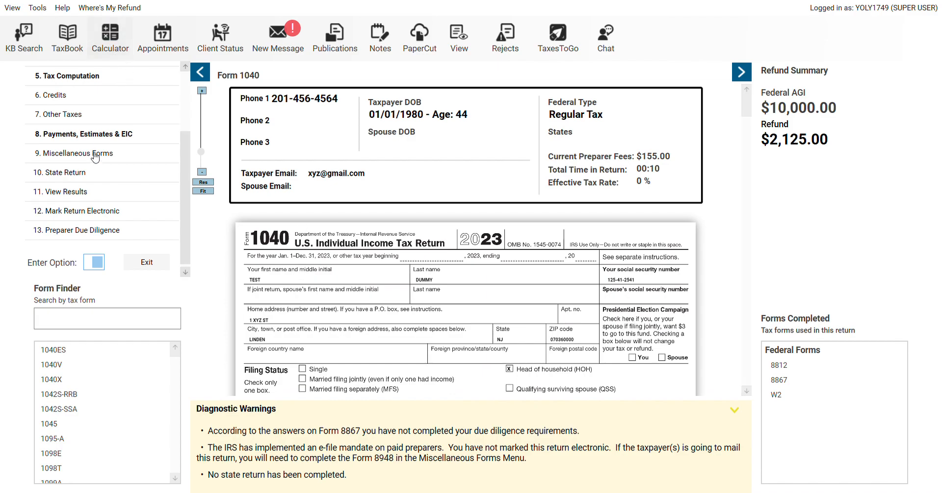
{"action": "scroll", "coordinate": [188, 94], "scroll_direction": "up", "scroll_amount": 2}
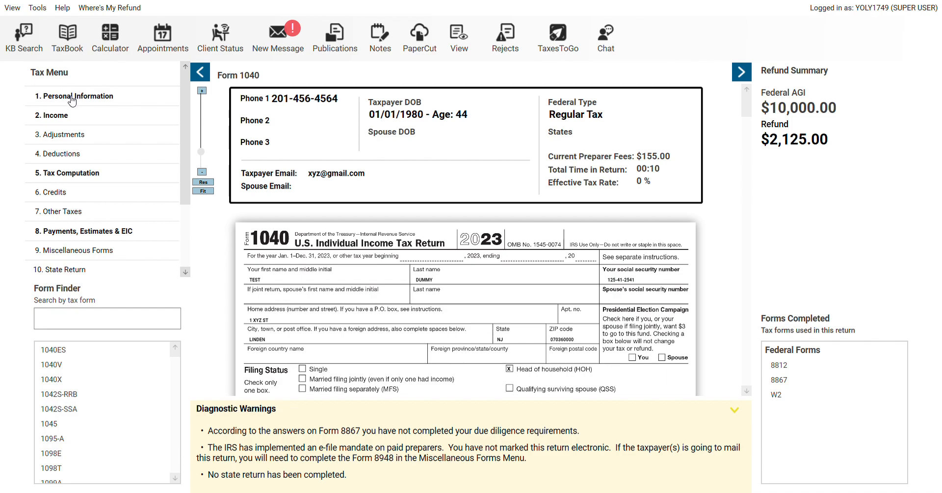
Revisit the income section, then exit and answer NO to the EIC checklist prompt
{"action": "left_click", "coordinate": [58, 117]}
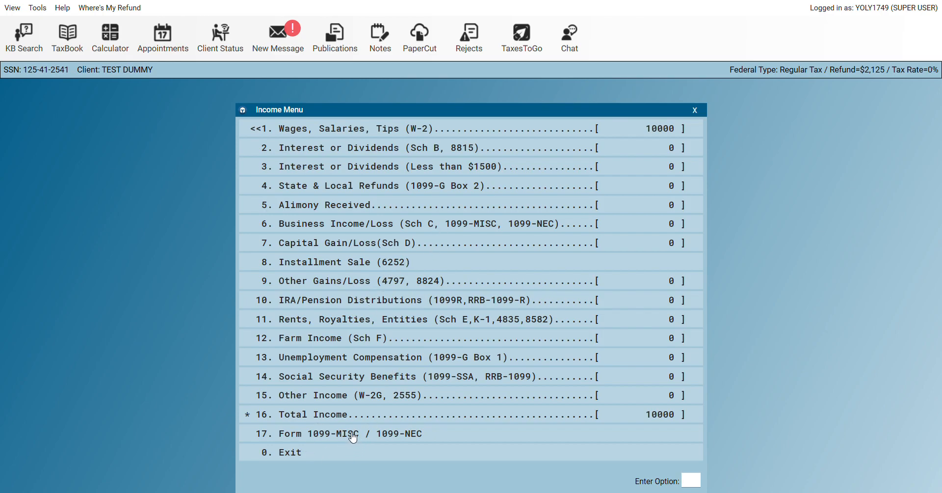
{"action": "left_click", "coordinate": [285, 454]}
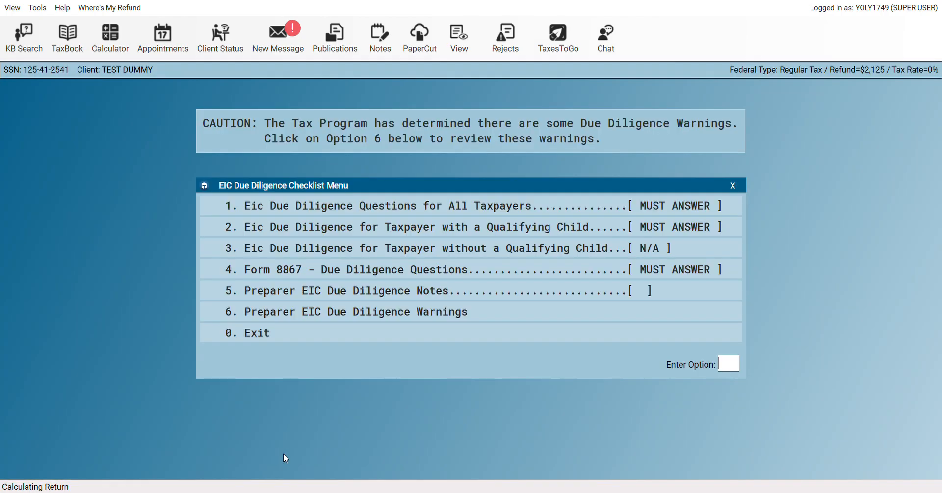
{"action": "left_click", "coordinate": [267, 332]}
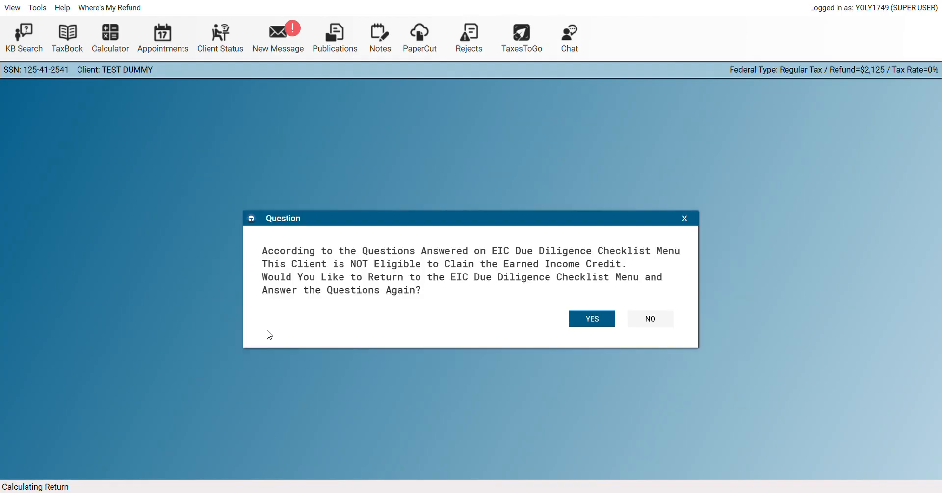
{"action": "left_click", "coordinate": [660, 319]}
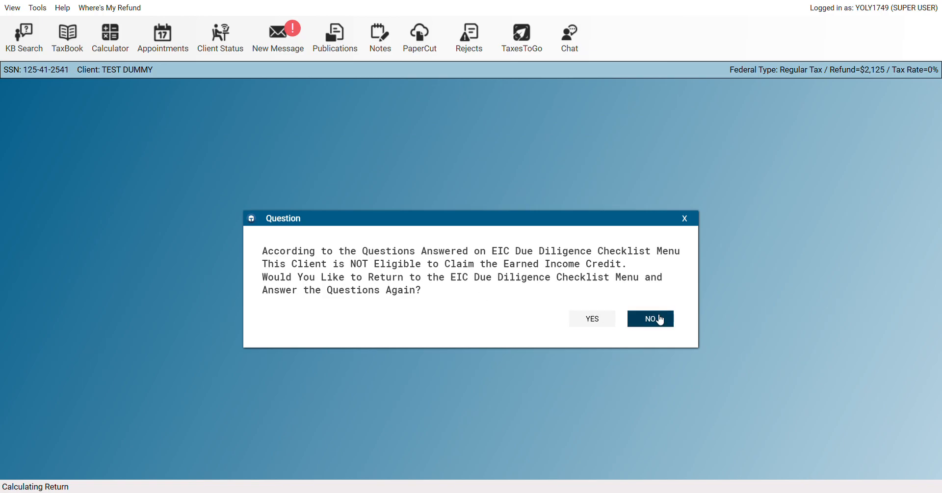
{"action": "left_click", "coordinate": [661, 320]}
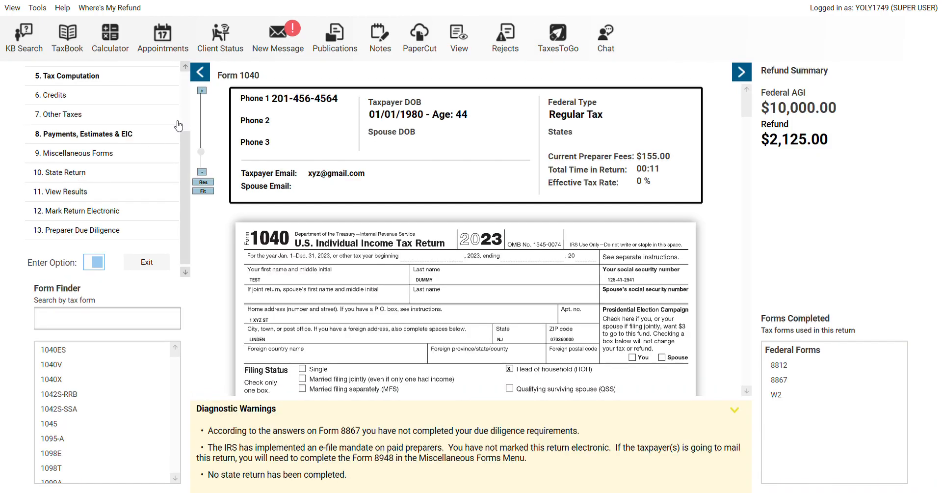
{"action": "left_click", "coordinate": [185, 105]}
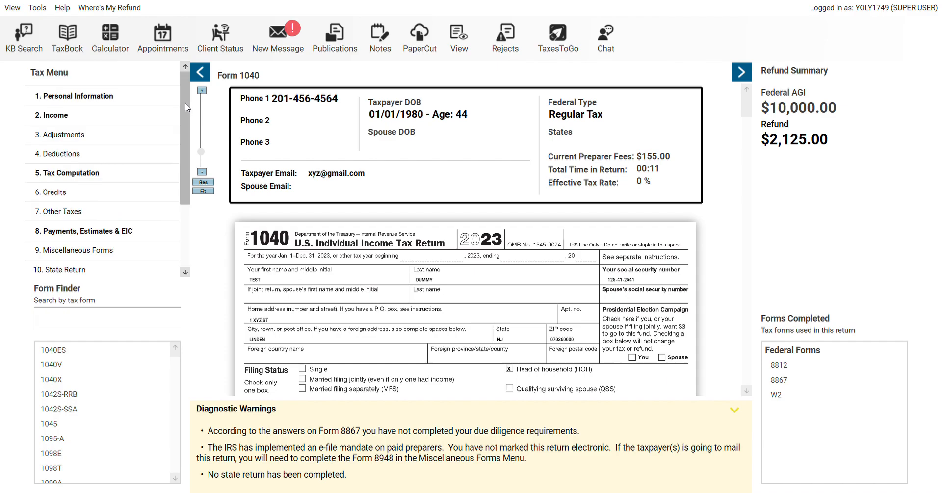
{"action": "left_click", "coordinate": [69, 134]}
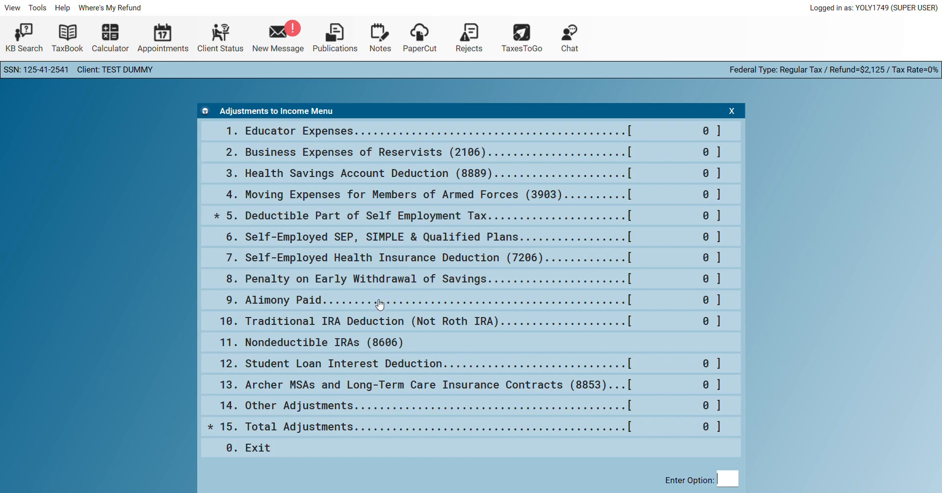
{"action": "left_click", "coordinate": [278, 448]}
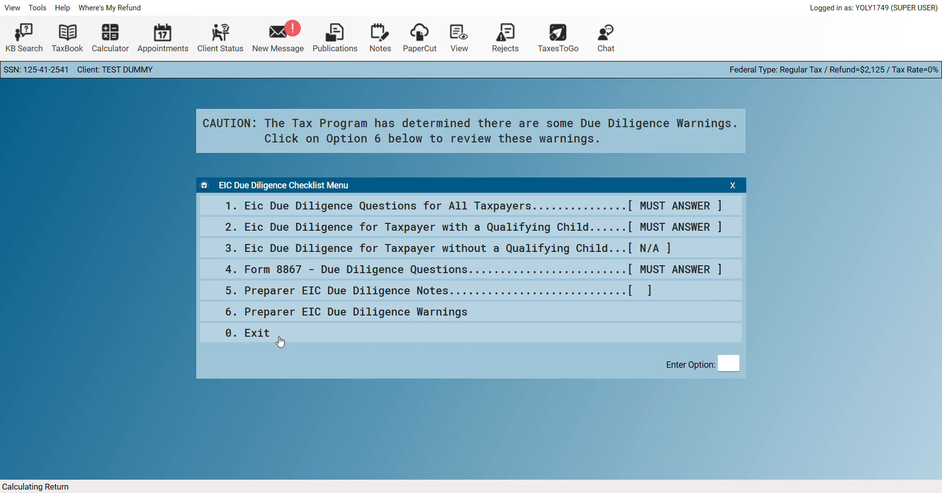
{"action": "left_click", "coordinate": [279, 338]}
{"action": "left_click", "coordinate": [658, 325]}
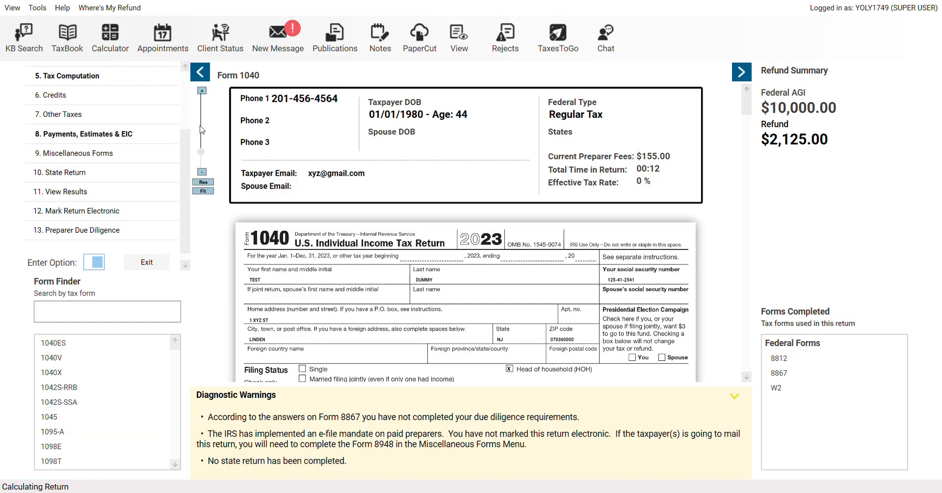
{"action": "scroll", "coordinate": [188, 126], "scroll_direction": "up", "scroll_amount": 3}
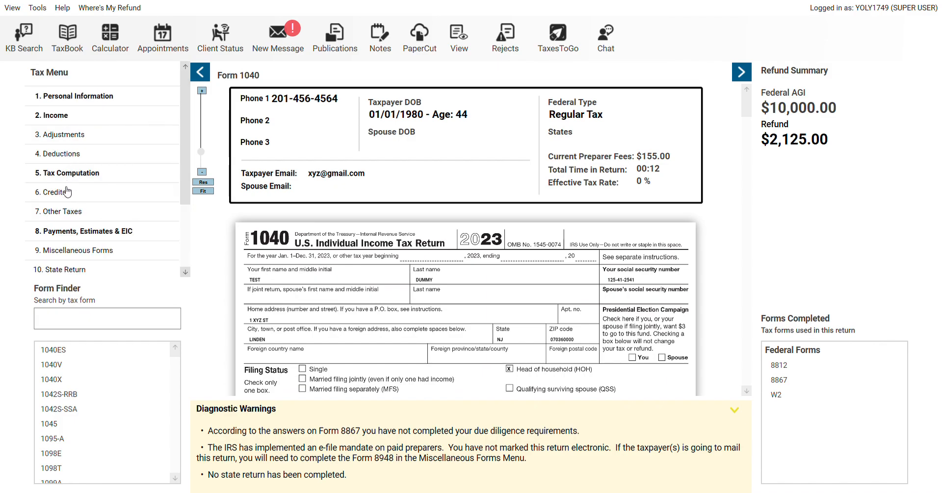
{"action": "left_click", "coordinate": [77, 251]}
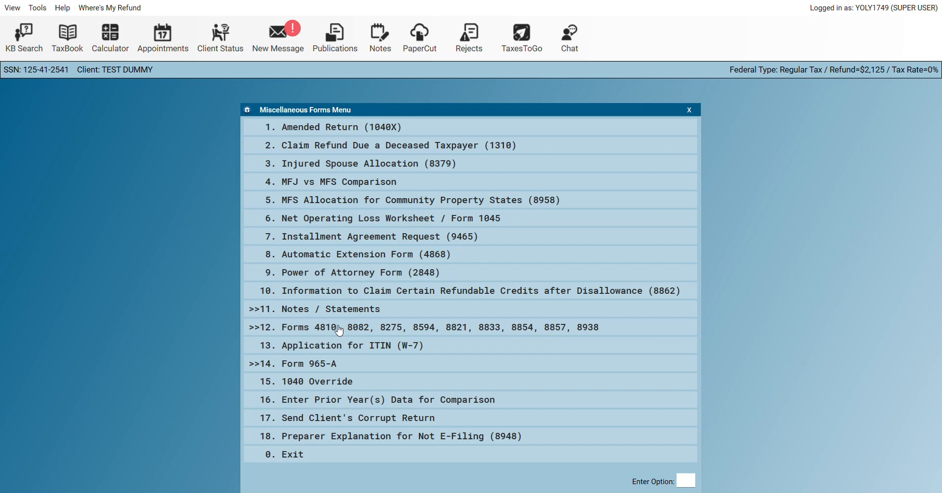
{"action": "left_click", "coordinate": [296, 457]}
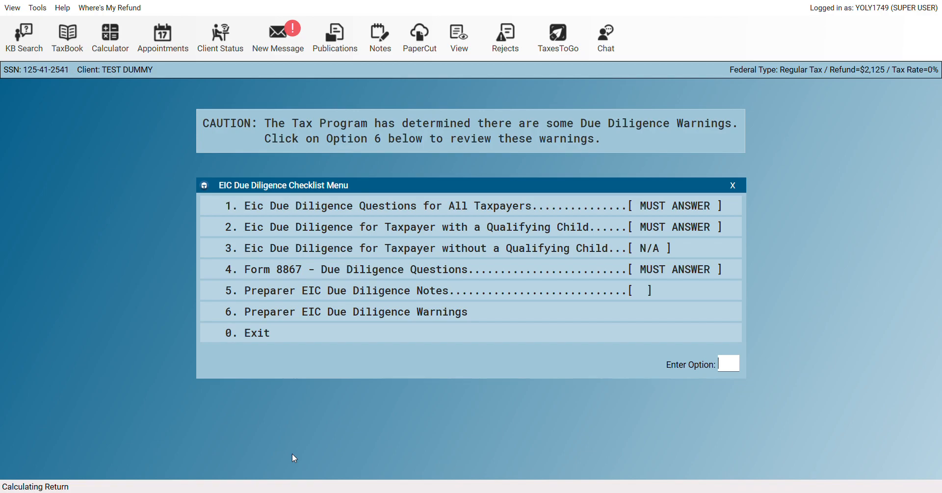
{"action": "left_click", "coordinate": [261, 341]}
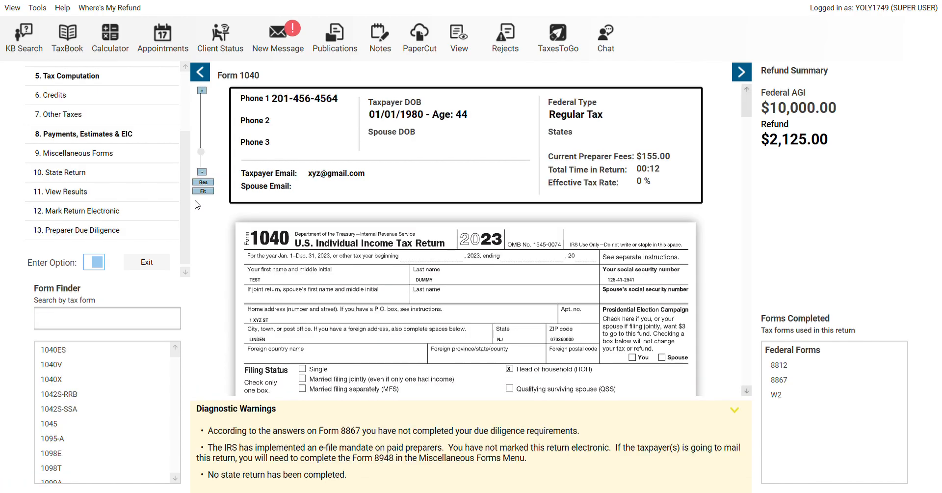
Add a New York state return with the taxpayer's ID type set to Not Provided
{"action": "left_click", "coordinate": [72, 172]}
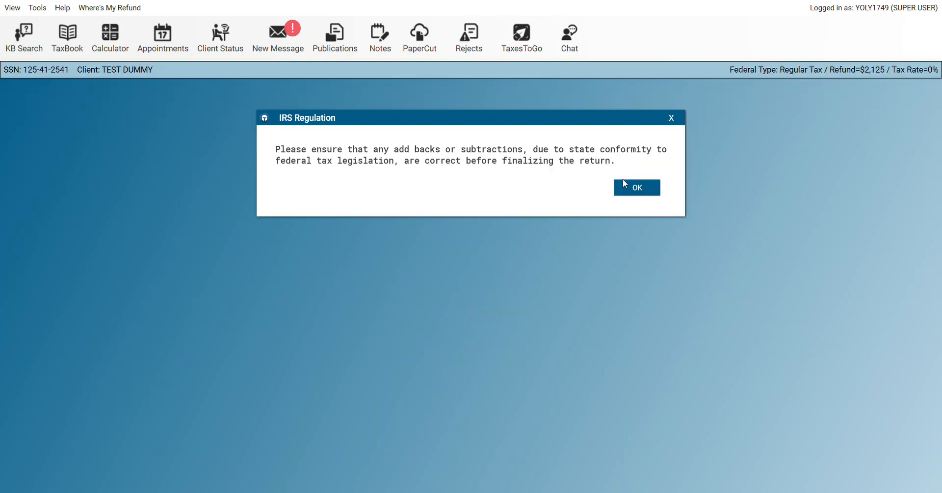
{"action": "left_click", "coordinate": [626, 189]}
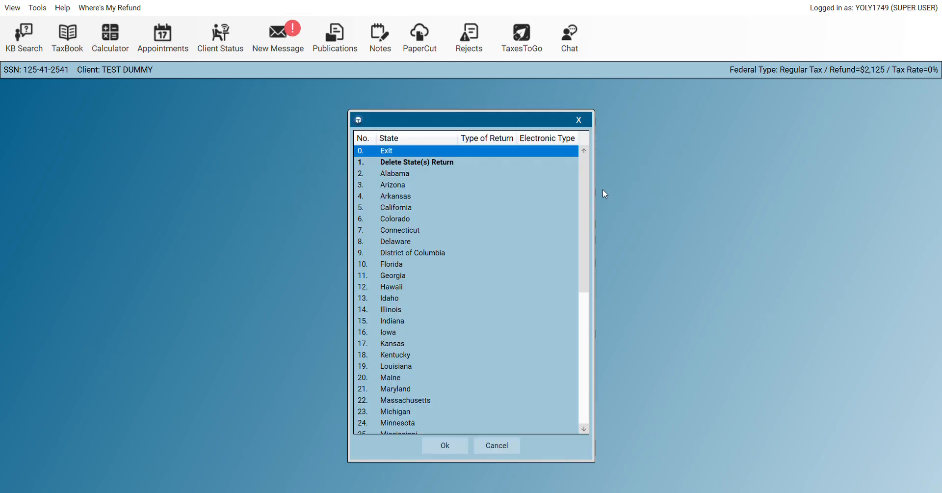
{"action": "left_click_drag", "start_coordinate": [587, 216], "coordinate": [587, 296]}
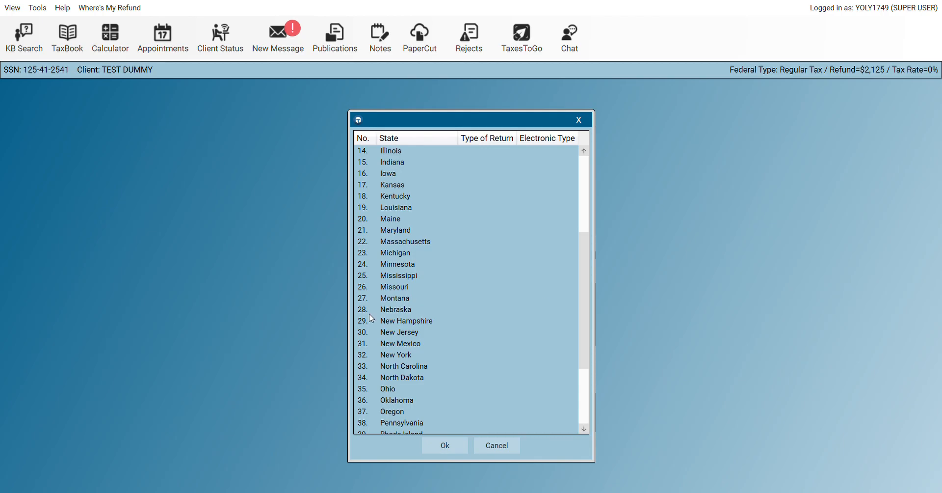
{"action": "double_click", "coordinate": [399, 356]}
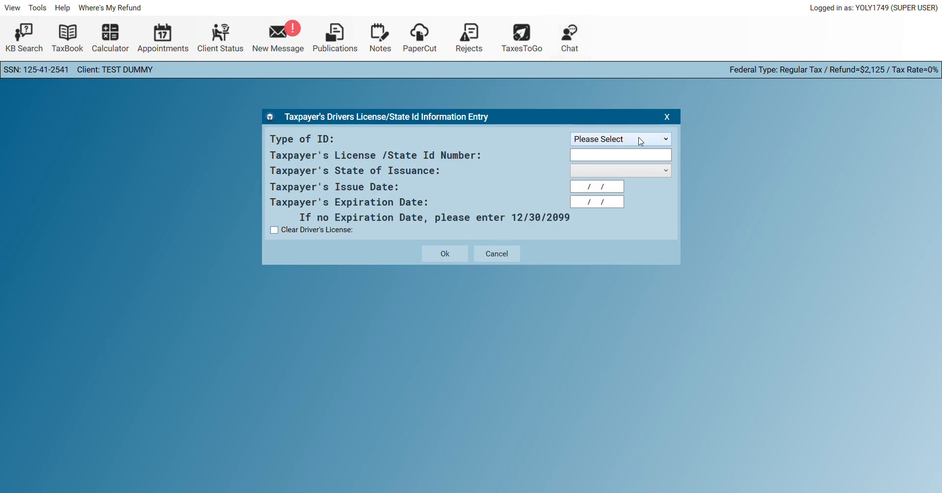
{"action": "left_click", "coordinate": [575, 191]}
{"action": "left_click", "coordinate": [444, 256]}
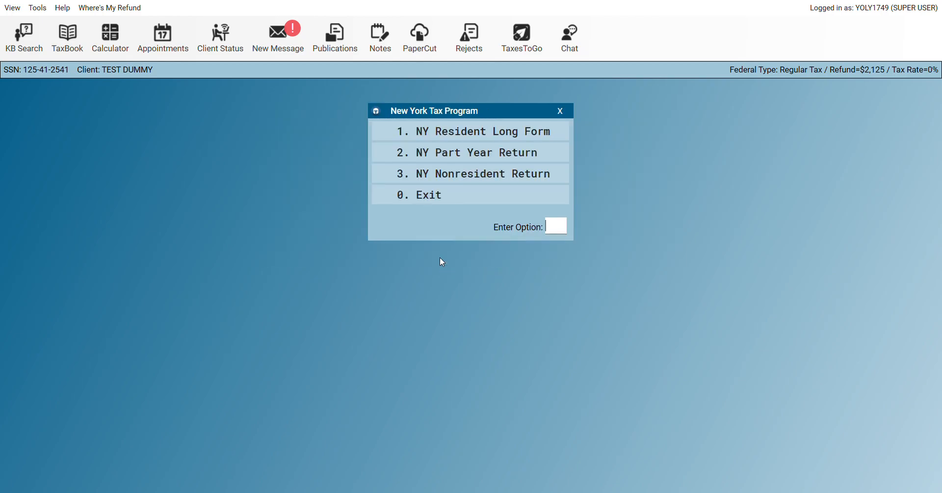
Choose NY Resident Long Form: full-year NYC resident, 36 days, NYC quarters yes, Yonkers no, other home no
{"action": "left_click", "coordinate": [485, 138]}
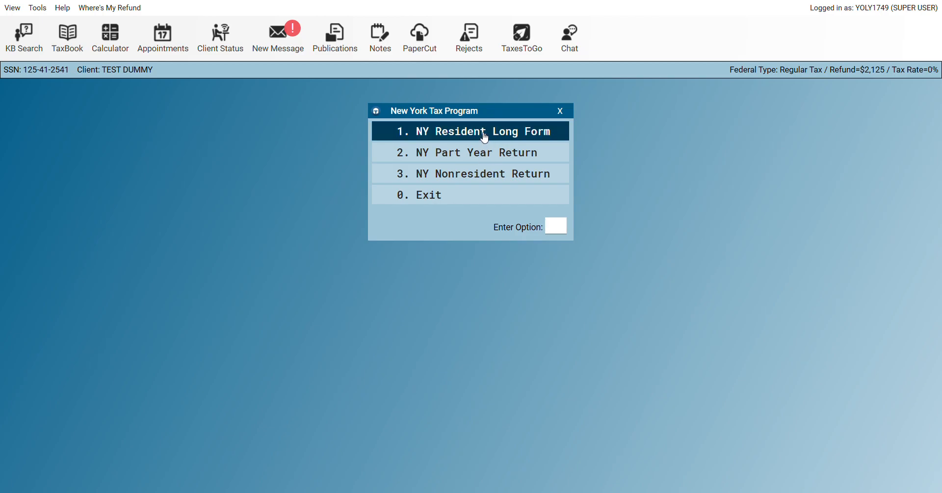
{"action": "left_click", "coordinate": [485, 138]}
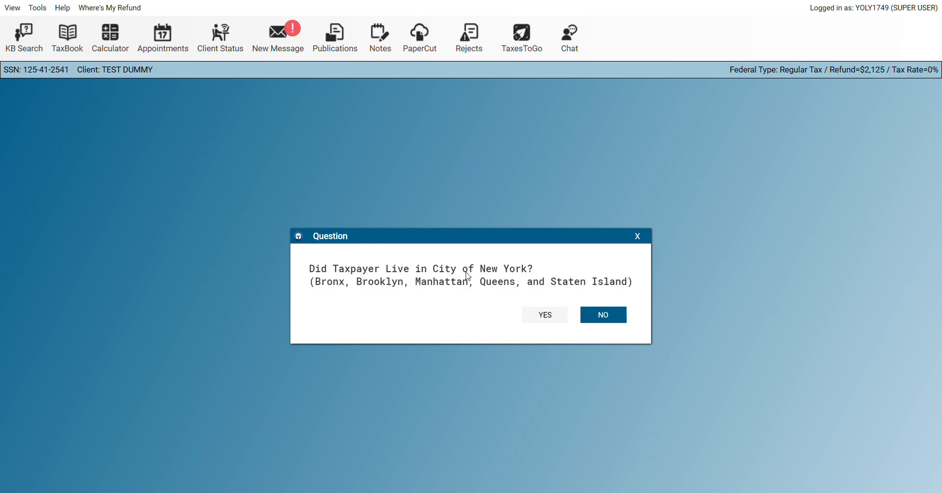
{"action": "left_click", "coordinate": [551, 319]}
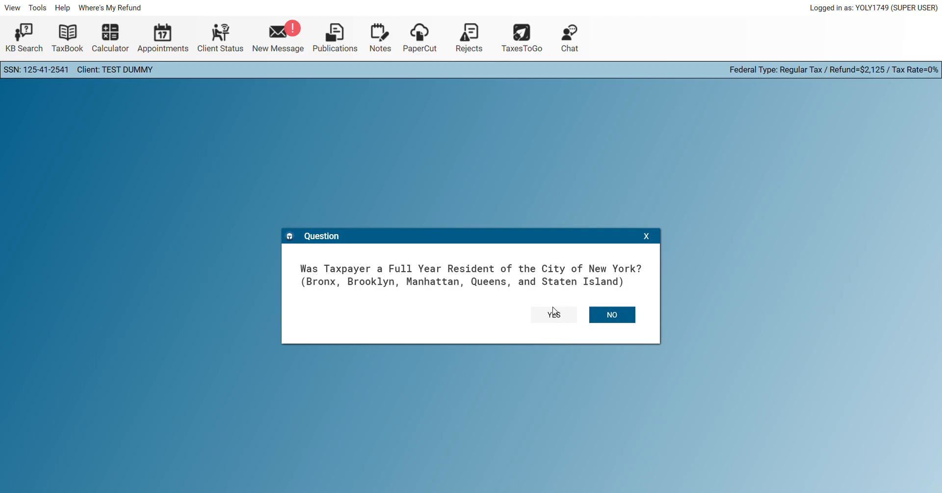
{"action": "left_click", "coordinate": [541, 318]}
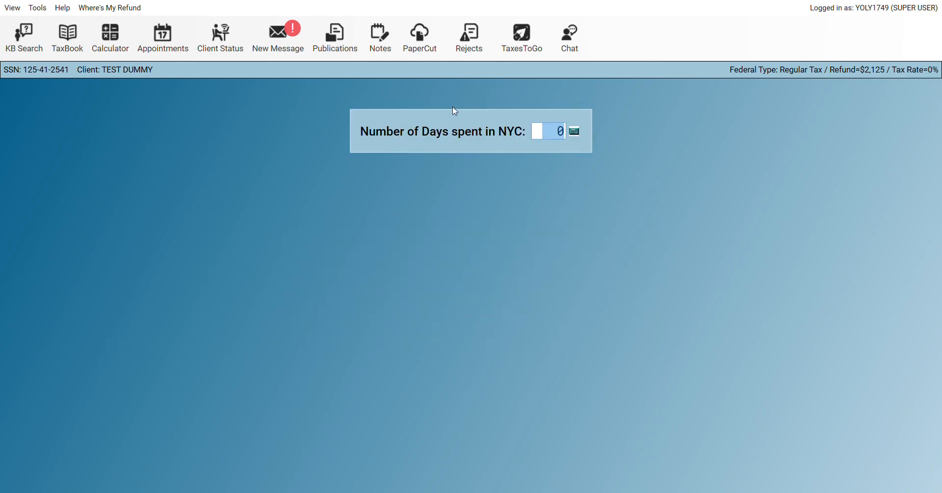
{"action": "type", "text": "36"}
{"action": "key", "text": "Return"}
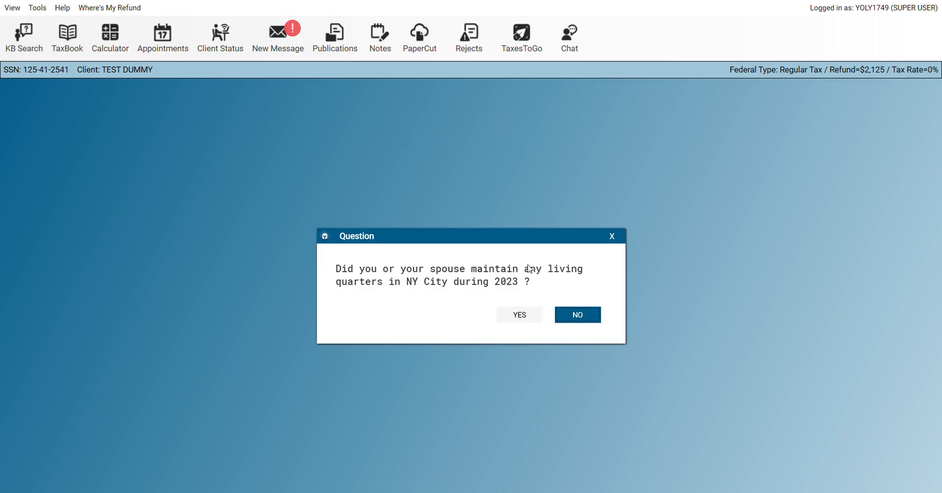
{"action": "left_click", "coordinate": [515, 316]}
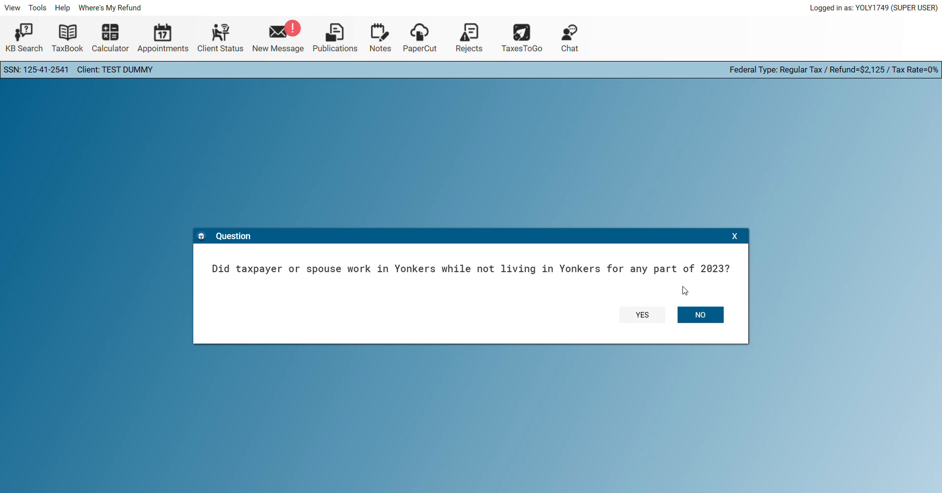
{"action": "left_click", "coordinate": [704, 319]}
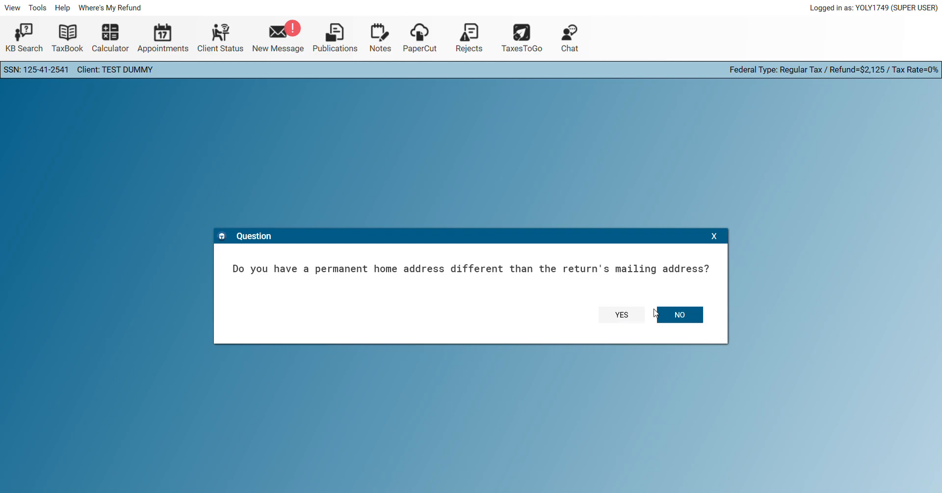
{"action": "left_click", "coordinate": [683, 319]}
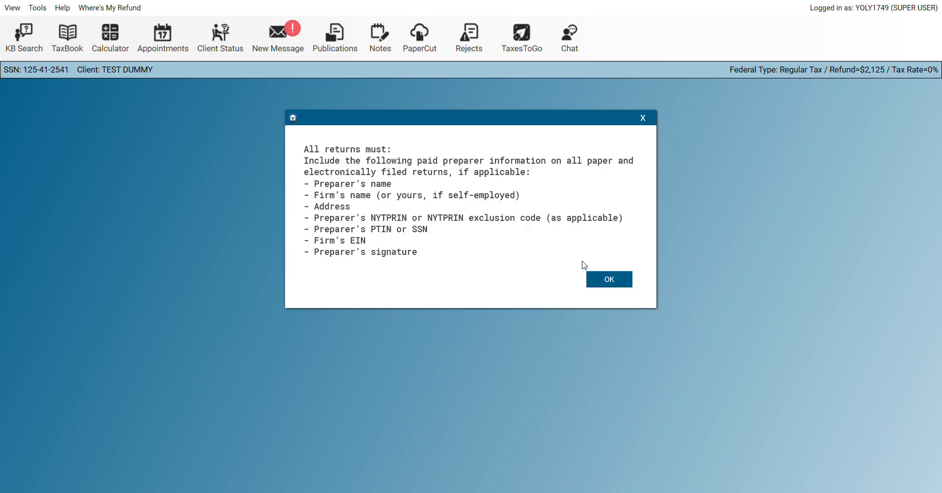
Dismiss the paid preparer, NY e-file, refund email, paper filing and driver license notices
{"action": "left_click", "coordinate": [605, 280]}
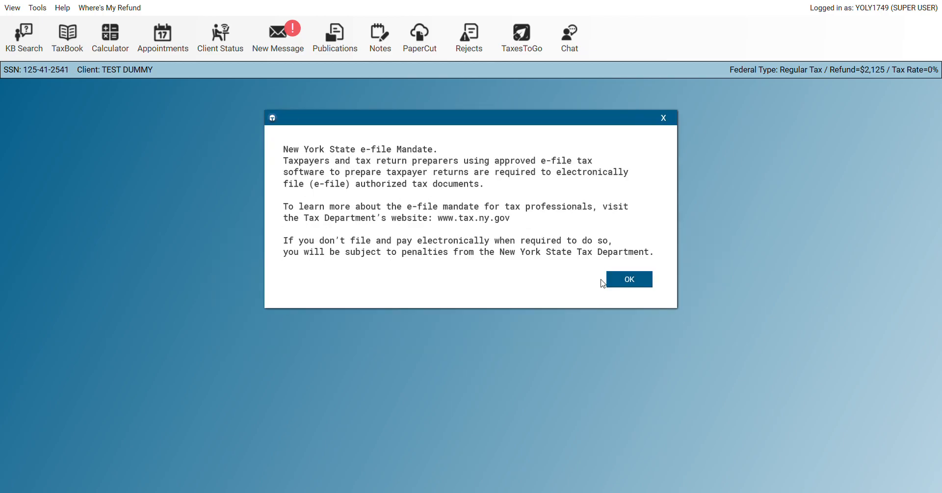
{"action": "left_click", "coordinate": [630, 279]}
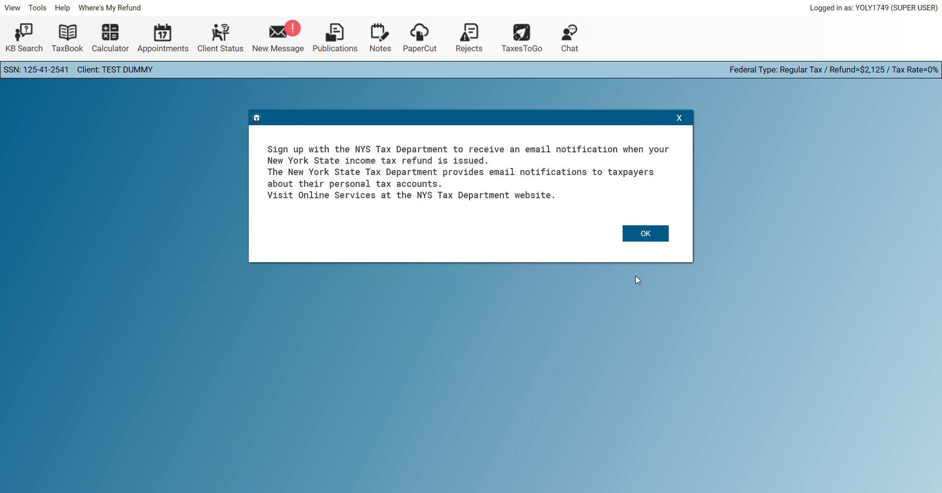
{"action": "left_click", "coordinate": [637, 240]}
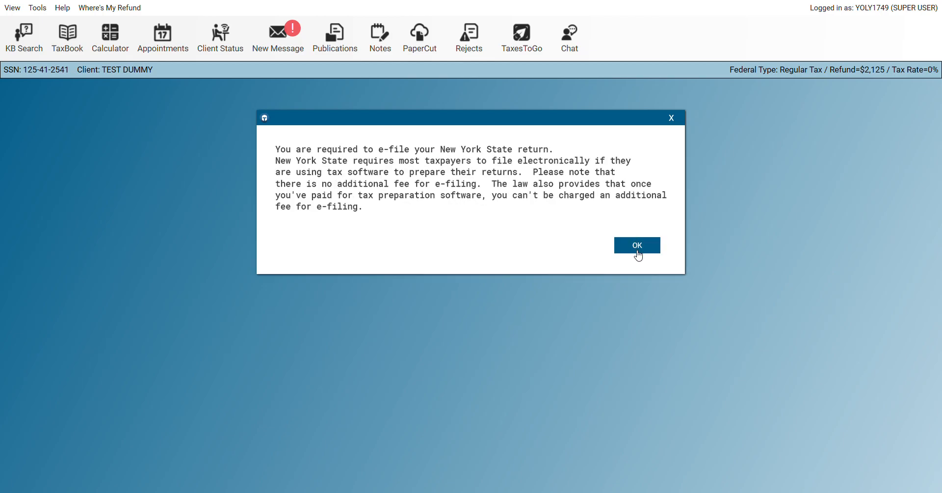
{"action": "left_click", "coordinate": [635, 250]}
{"action": "left_click", "coordinate": [637, 220]}
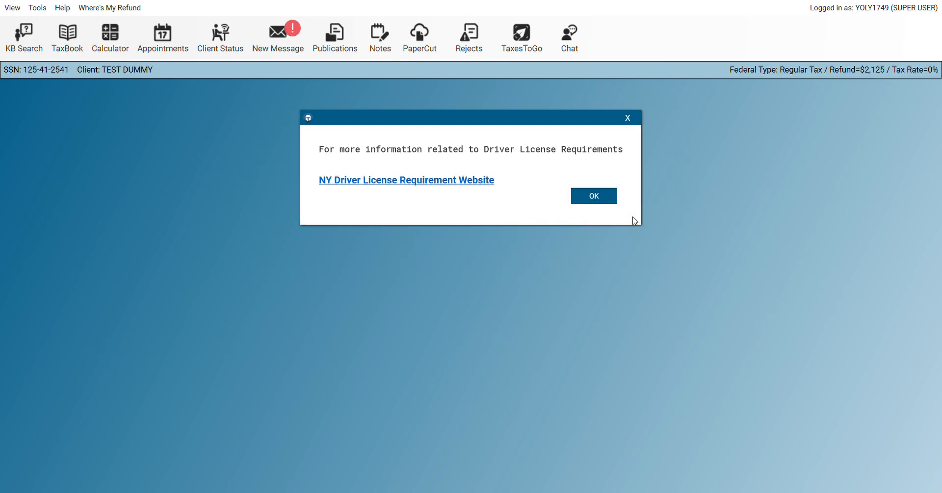
{"action": "left_click", "coordinate": [614, 198]}
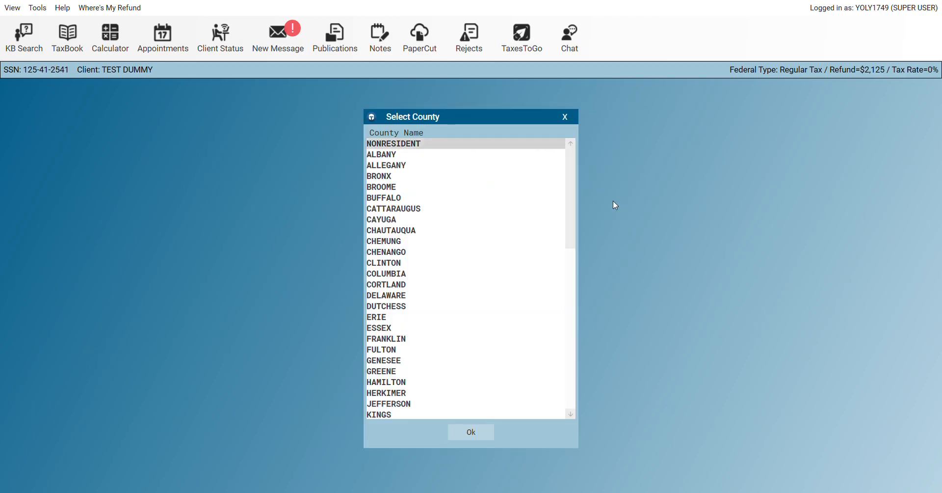
Pick NEW YORK county for the MANHATTAN school district (code 369) and exit the menu
{"action": "left_click_drag", "start_coordinate": [569, 206], "coordinate": [584, 289]}
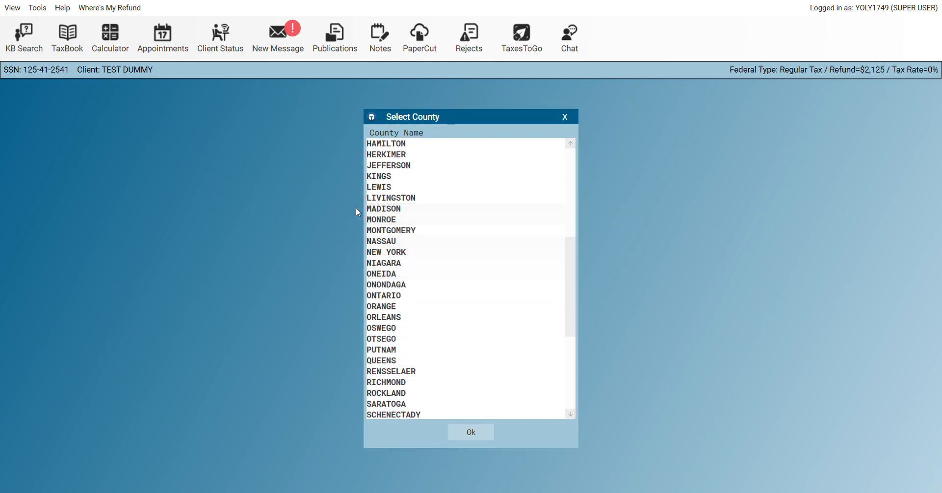
{"action": "double_click", "coordinate": [385, 249]}
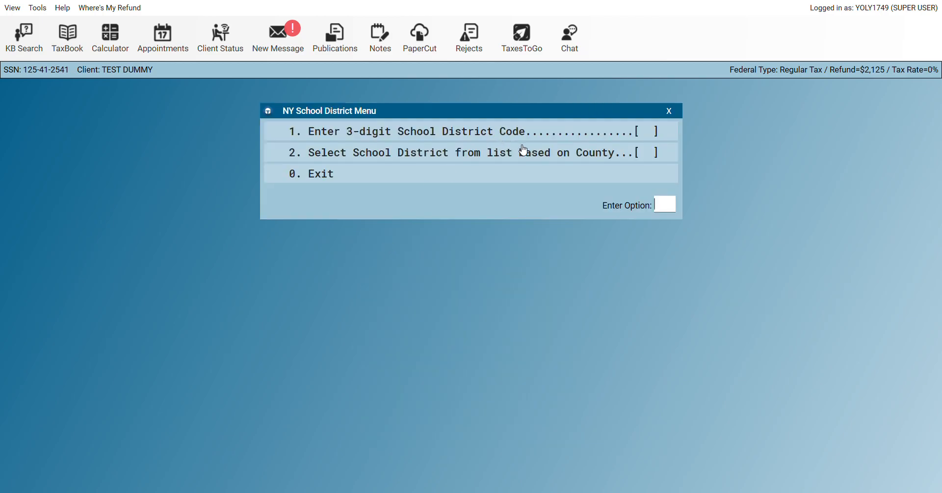
{"action": "left_click", "coordinate": [542, 153]}
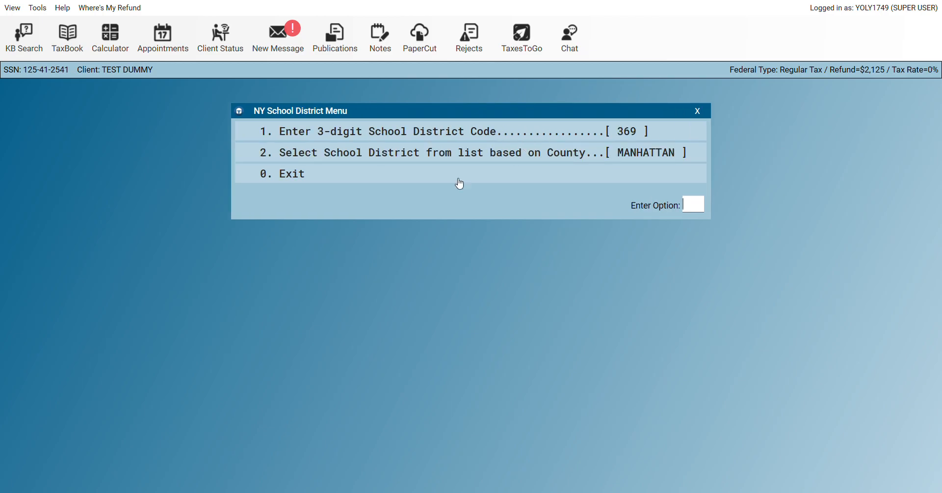
{"action": "left_click", "coordinate": [329, 172]}
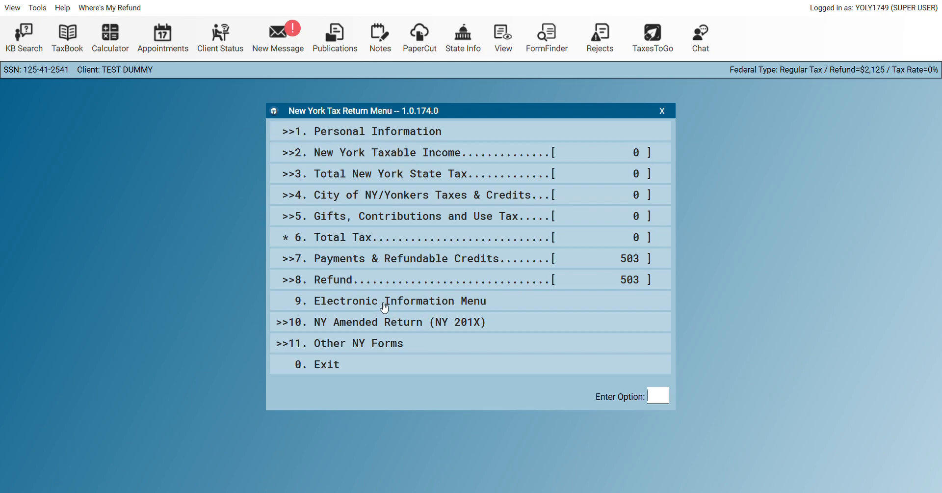
Exit the NY return, try adding New Jersey, dismiss its not-installed message, and return to the 1040
{"action": "left_click", "coordinate": [332, 373]}
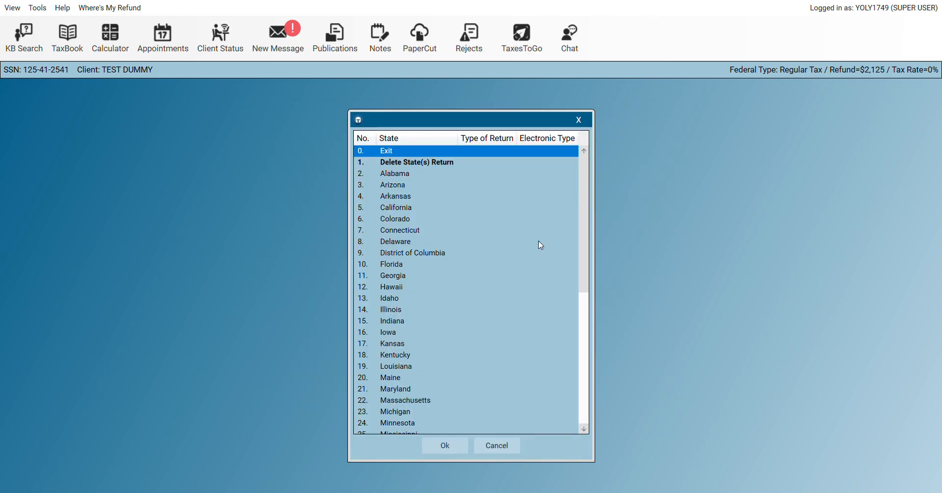
{"action": "left_click", "coordinate": [584, 328]}
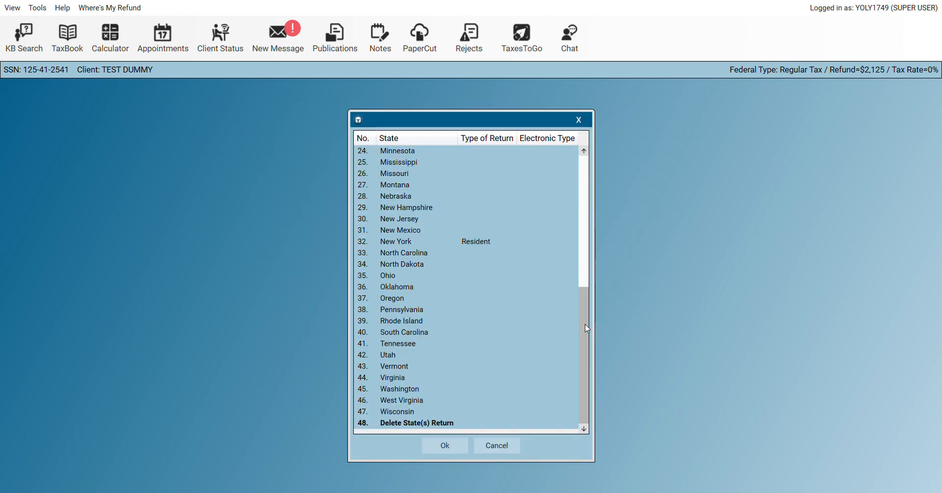
{"action": "left_click", "coordinate": [402, 221]}
{"action": "left_click", "coordinate": [402, 221]}
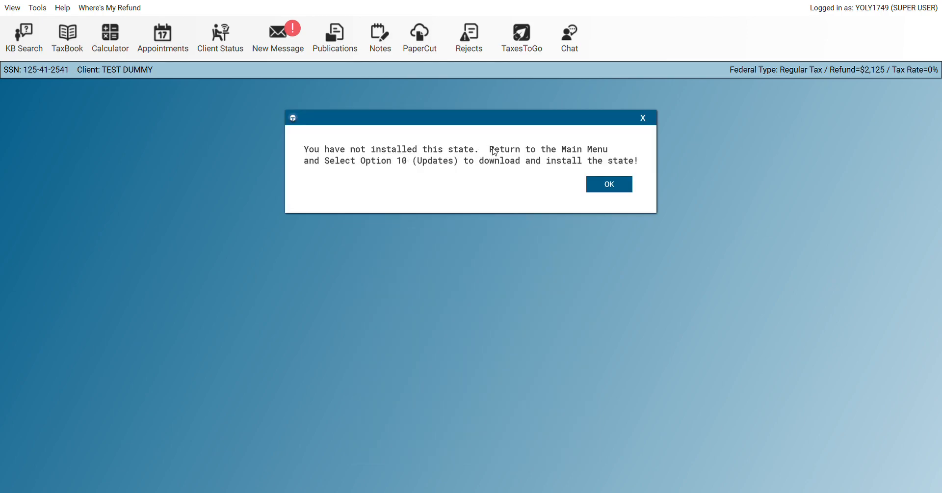
{"action": "left_click", "coordinate": [616, 188]}
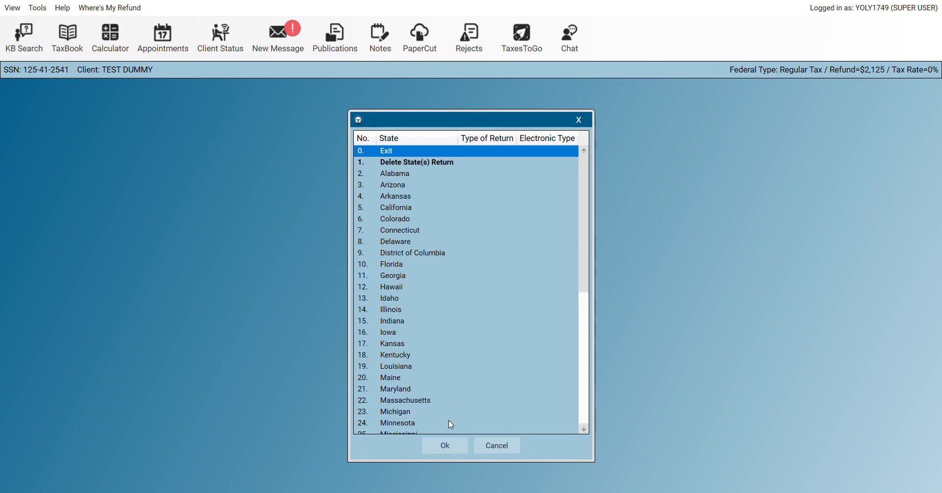
{"action": "left_click", "coordinate": [444, 444]}
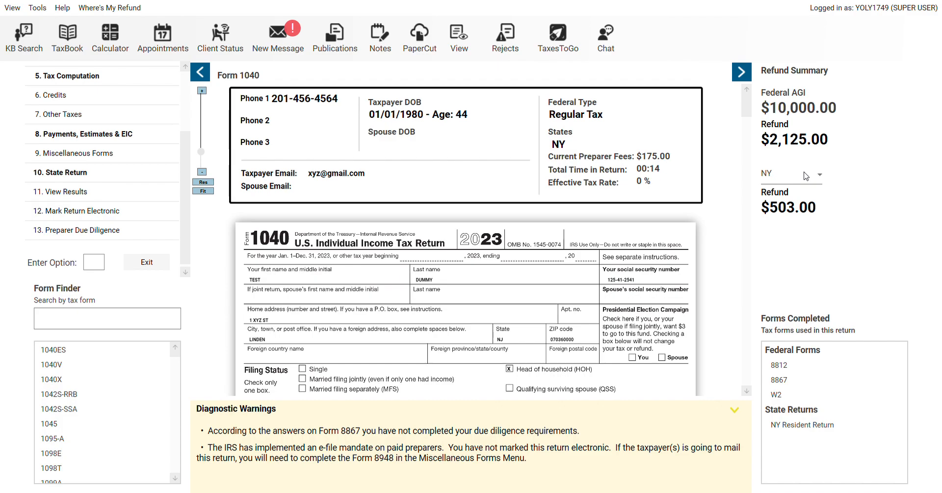
Go to the State Return section and open the Delaware state program
{"action": "left_click", "coordinate": [85, 195]}
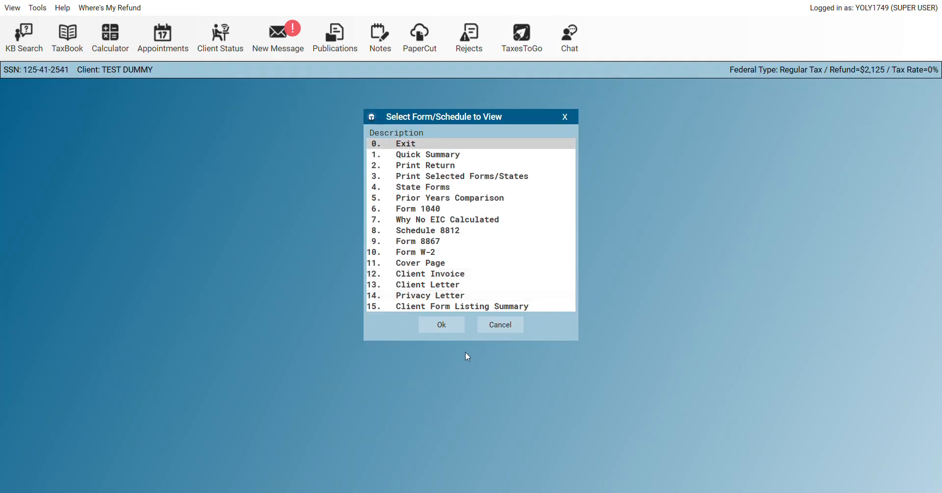
{"action": "left_click", "coordinate": [500, 326]}
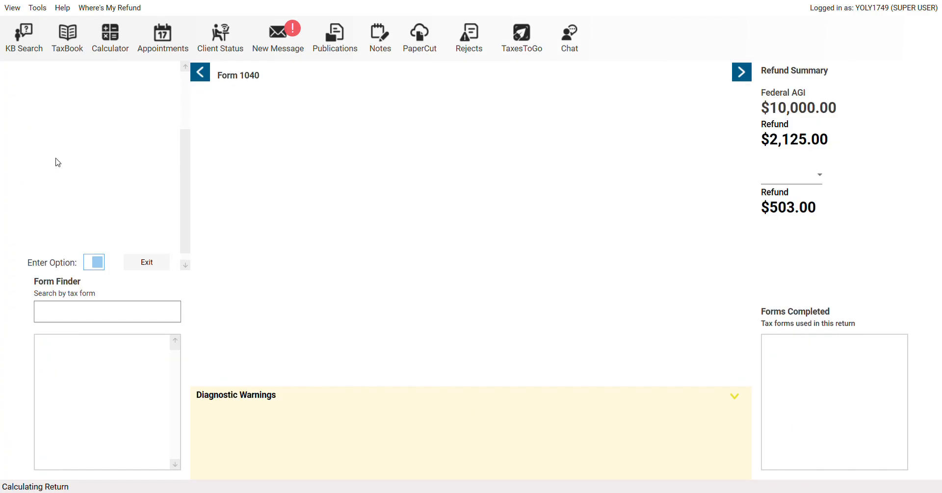
{"action": "left_click", "coordinate": [73, 181]}
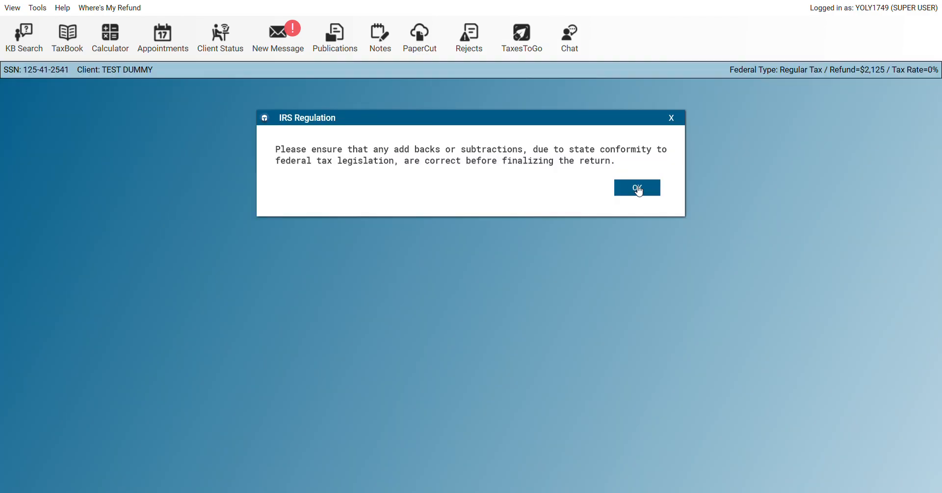
{"action": "left_click", "coordinate": [639, 192]}
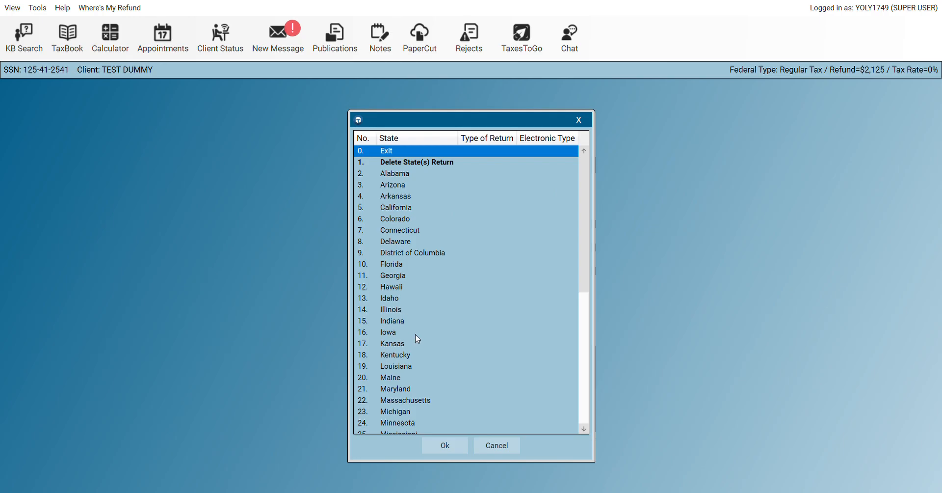
{"action": "left_click", "coordinate": [403, 243]}
{"action": "double_click", "coordinate": [402, 243]}
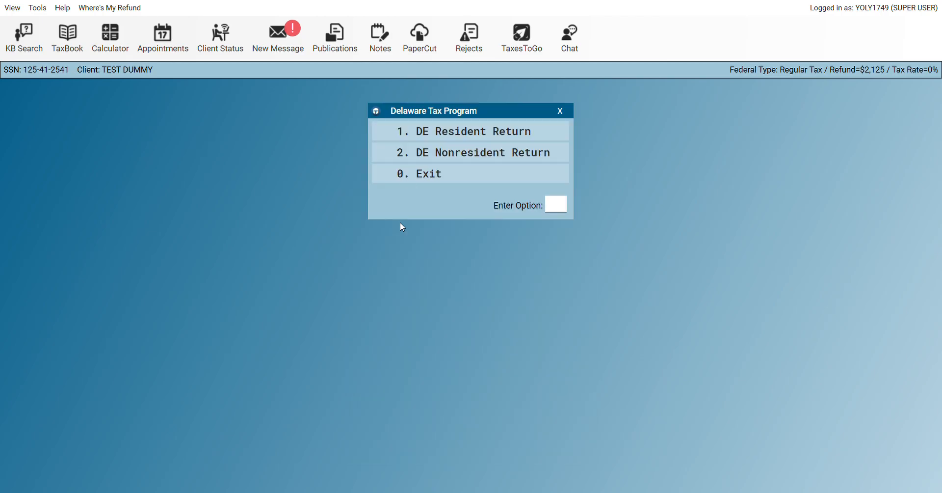
Create a DE Nonresident Return, exit its menus, and return to the 1040 summary
{"action": "double_click", "coordinate": [450, 155]}
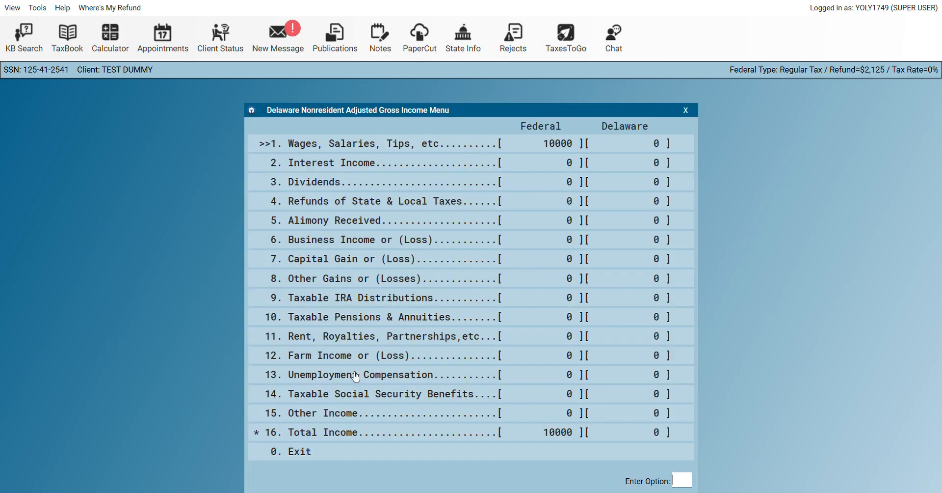
{"action": "double_click", "coordinate": [314, 451]}
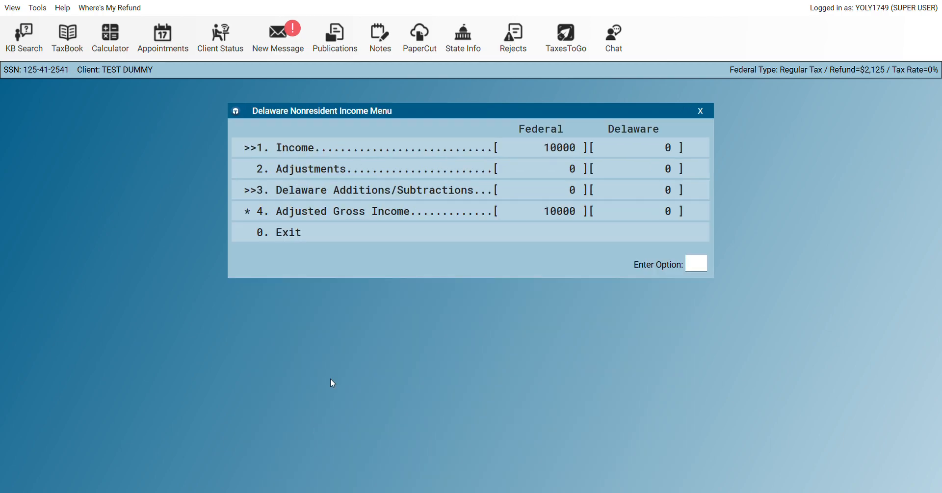
{"action": "double_click", "coordinate": [328, 242]}
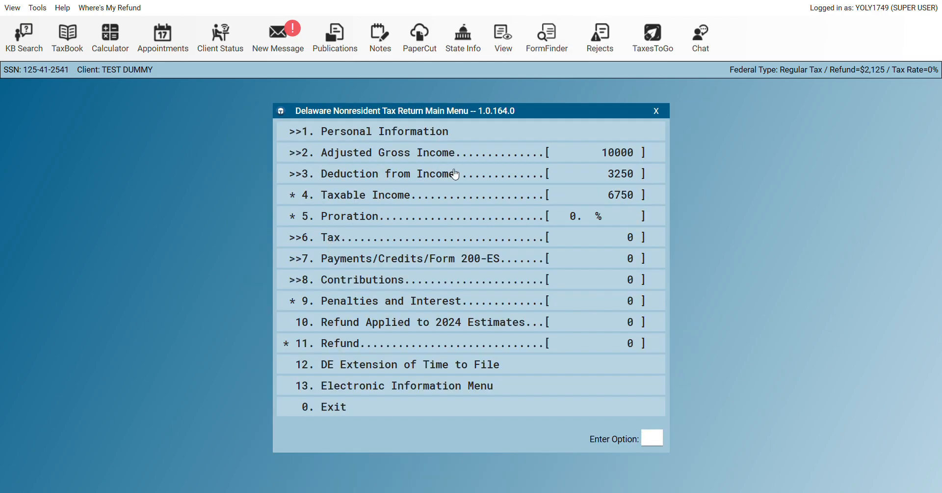
{"action": "double_click", "coordinate": [358, 415]}
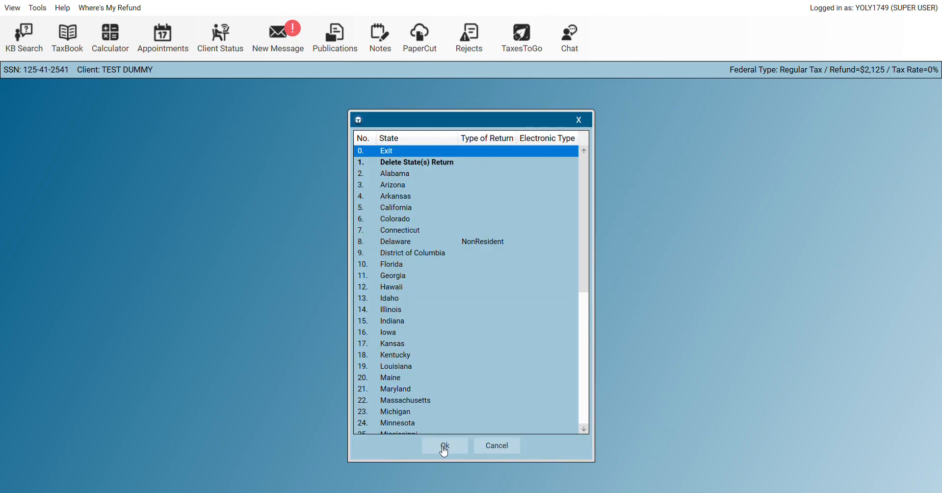
{"action": "left_click", "coordinate": [444, 448]}
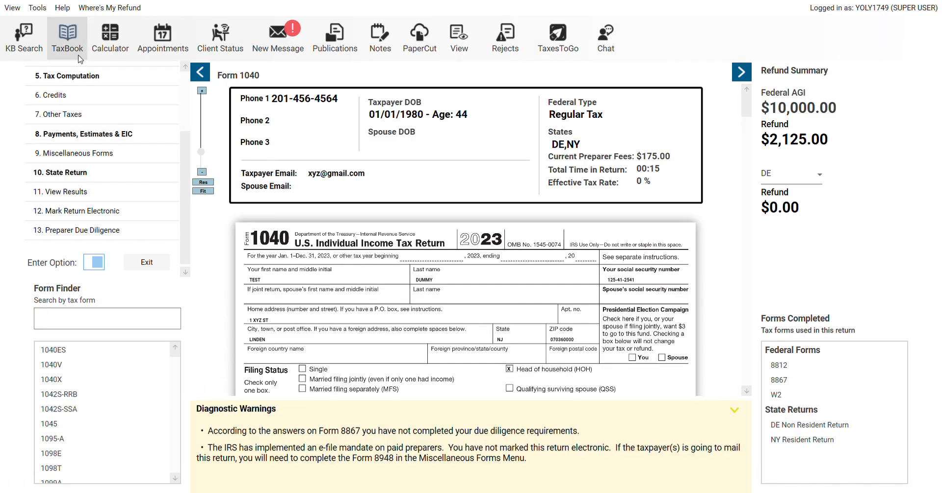
Change the FORD W-2's box 15 state from NJ to DE, keeping $10,000 wages and $500 withheld
{"action": "scroll", "coordinate": [185, 69], "scroll_direction": "up", "scroll_amount": 3}
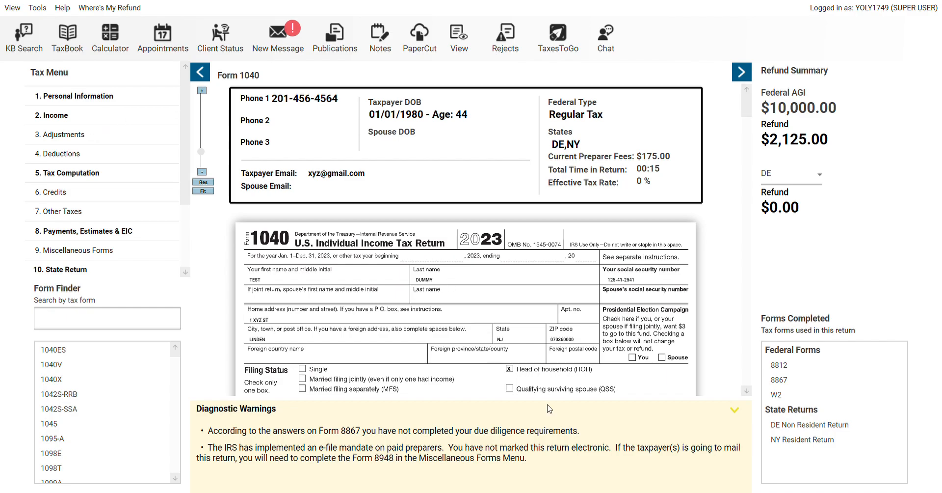
{"action": "double_click", "coordinate": [774, 394]}
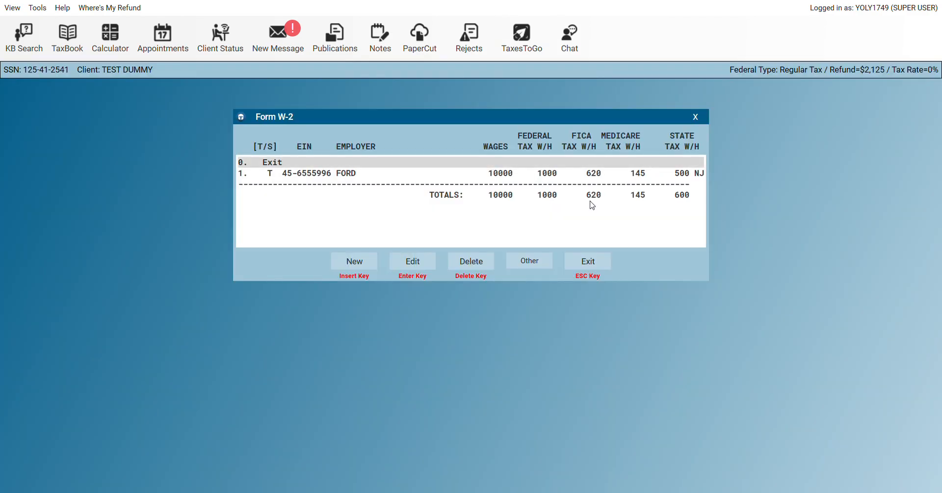
{"action": "left_click", "coordinate": [566, 176]}
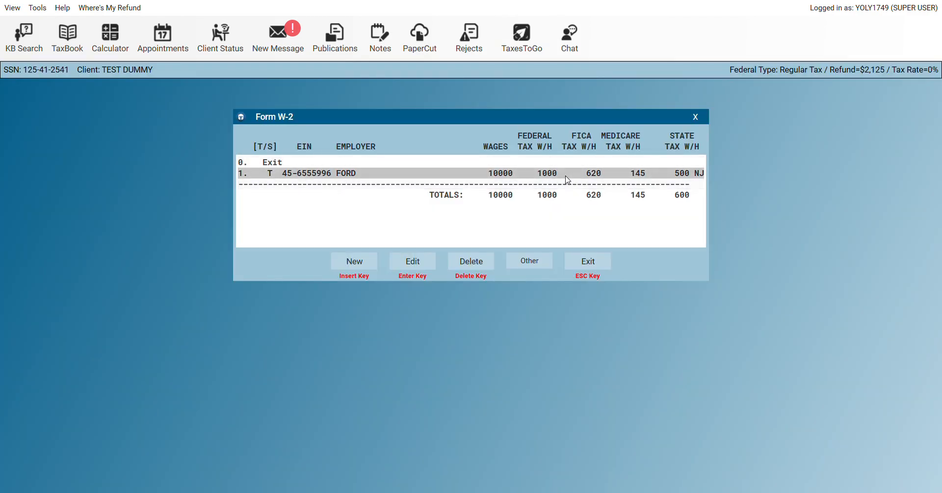
{"action": "left_click", "coordinate": [566, 177]}
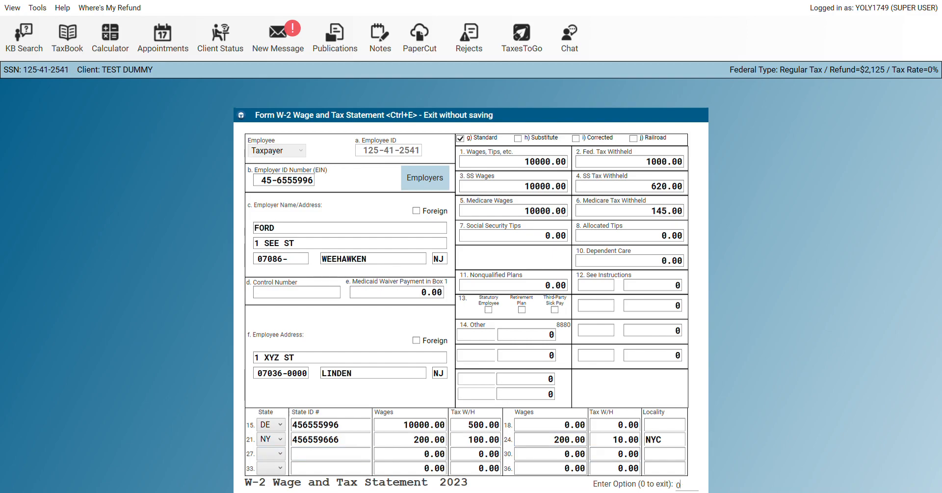
{"action": "key", "text": "Return"}
{"action": "left_click", "coordinate": [592, 261]}
{"action": "left_click", "coordinate": [345, 339]}
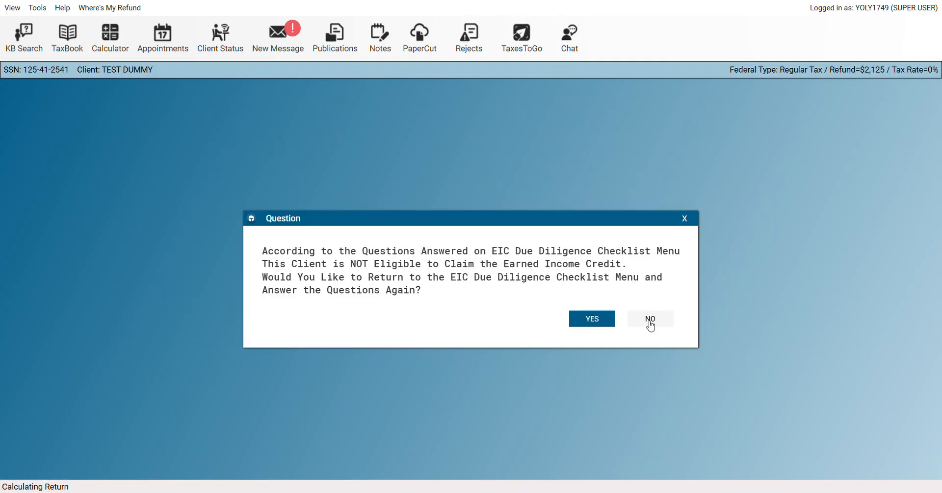
{"action": "left_click", "coordinate": [651, 323]}
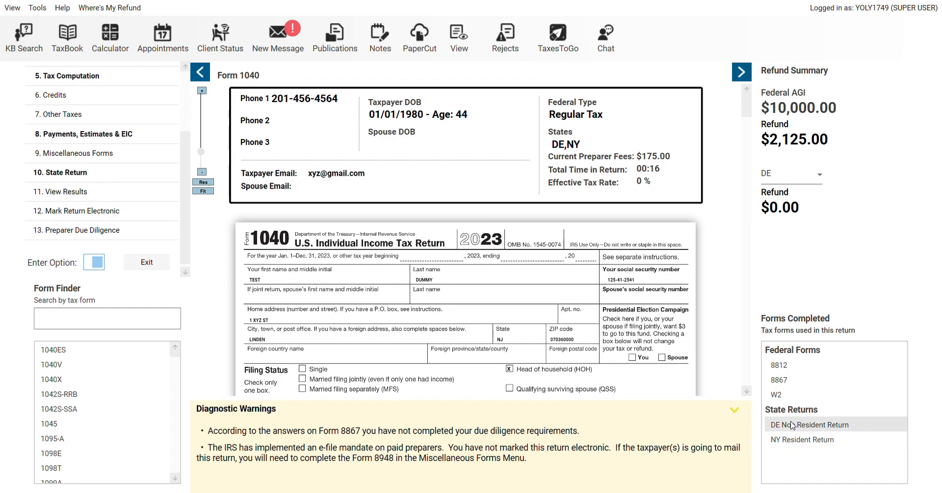
Step through the DE Non Resident Return menus so it recalculates to a $500.00 Delaware refund
{"action": "left_click", "coordinate": [792, 425]}
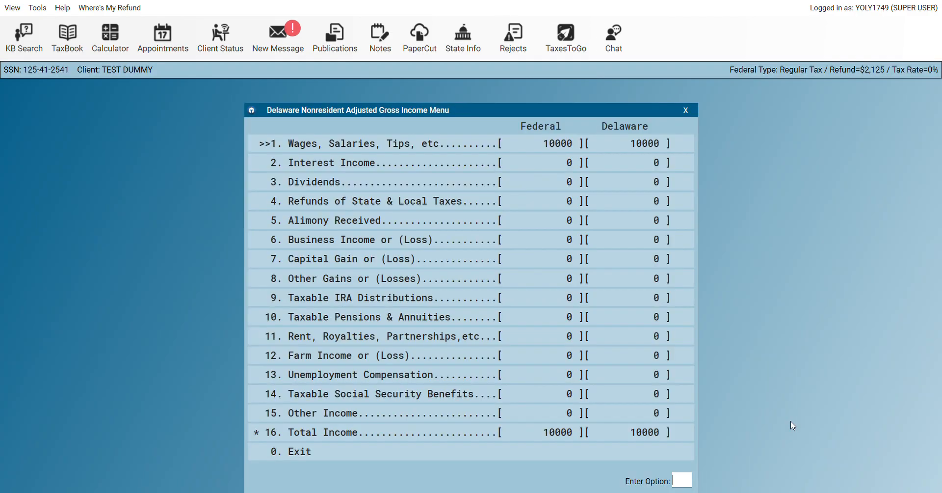
{"action": "left_click", "coordinate": [308, 452]}
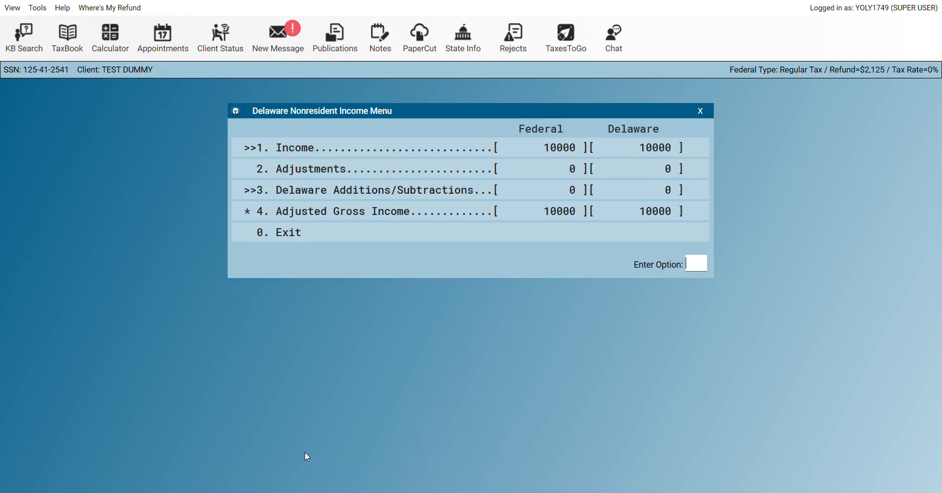
{"action": "left_click", "coordinate": [342, 240]}
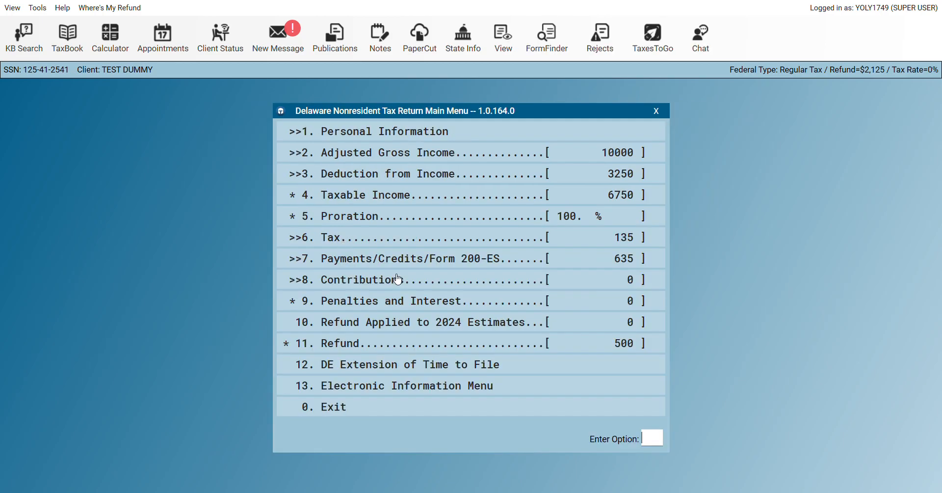
{"action": "left_click", "coordinate": [345, 408]}
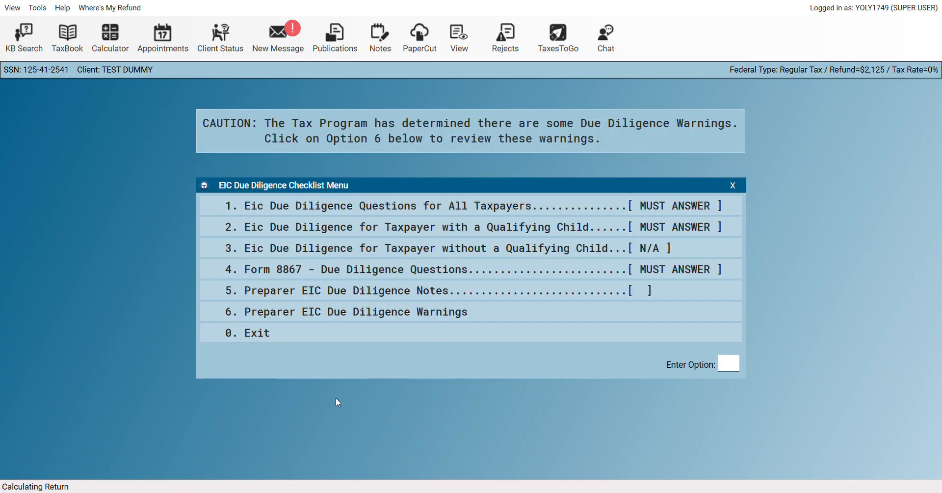
{"action": "left_click", "coordinate": [300, 335]}
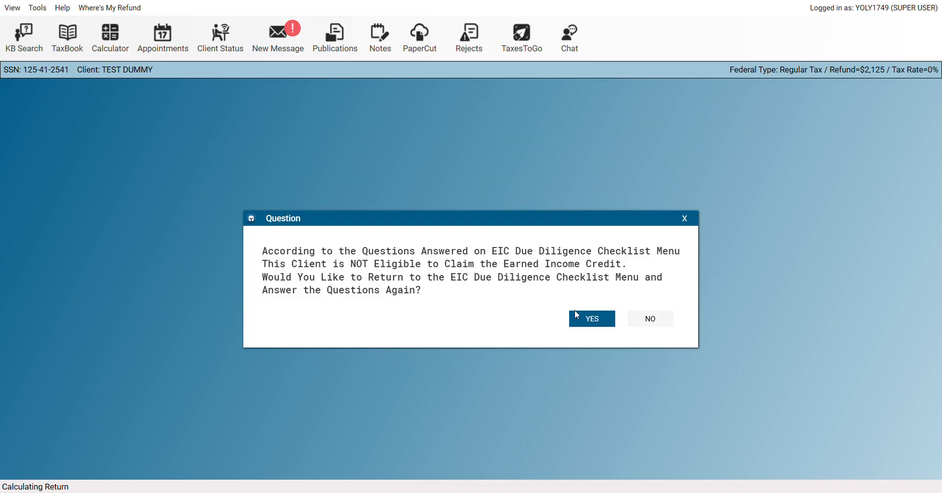
{"action": "left_click", "coordinate": [672, 326]}
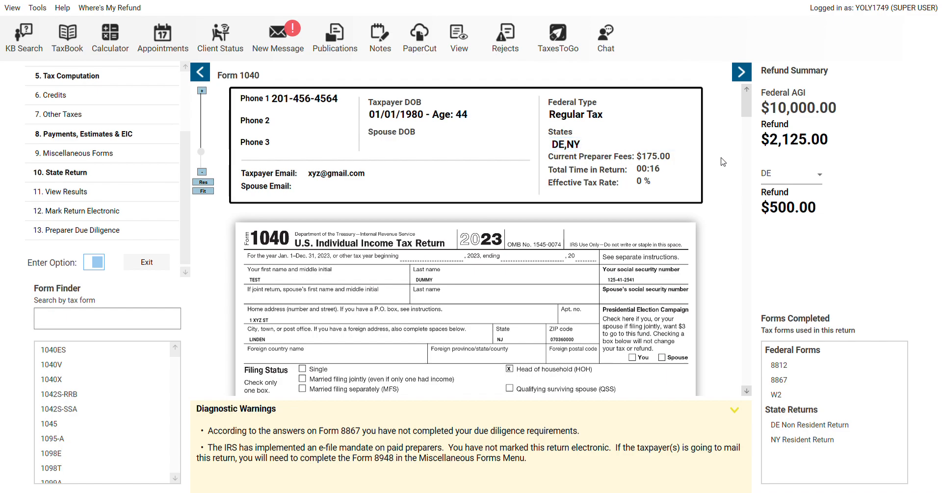
Compare the DE and NY refunds in the Refund Summary, leaving NY's $503.00 shown
{"action": "left_click", "coordinate": [766, 174]}
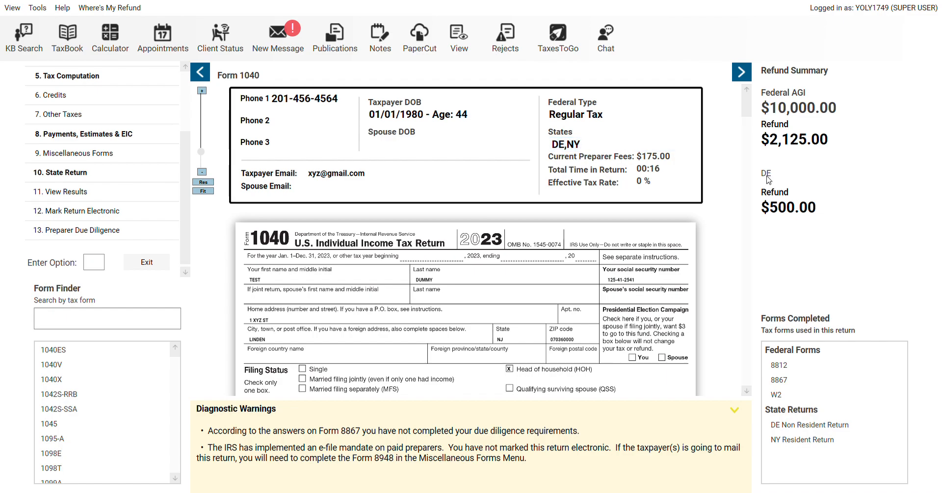
{"action": "left_click", "coordinate": [765, 202]}
{"action": "left_click", "coordinate": [794, 174]}
{"action": "left_click", "coordinate": [788, 206]}
{"action": "left_click", "coordinate": [780, 202]}
Scroll the Form 1040 preview to the income lines: 10000 wages and AGI, 20800 standard deduction
{"action": "mouse_move", "coordinate": [746, 102]}
{"action": "left_mouse_down"}
{"action": "mouse_move", "coordinate": [746, 123]}
{"action": "mouse_move", "coordinate": [744, 108]}
{"action": "left_mouse_up"}
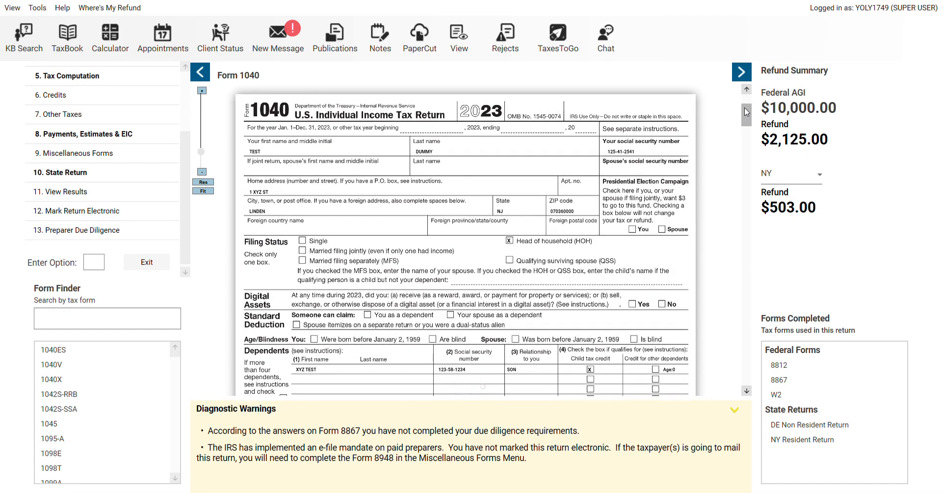
{"action": "scroll", "coordinate": [746, 112], "scroll_direction": "down", "scroll_amount": 3}
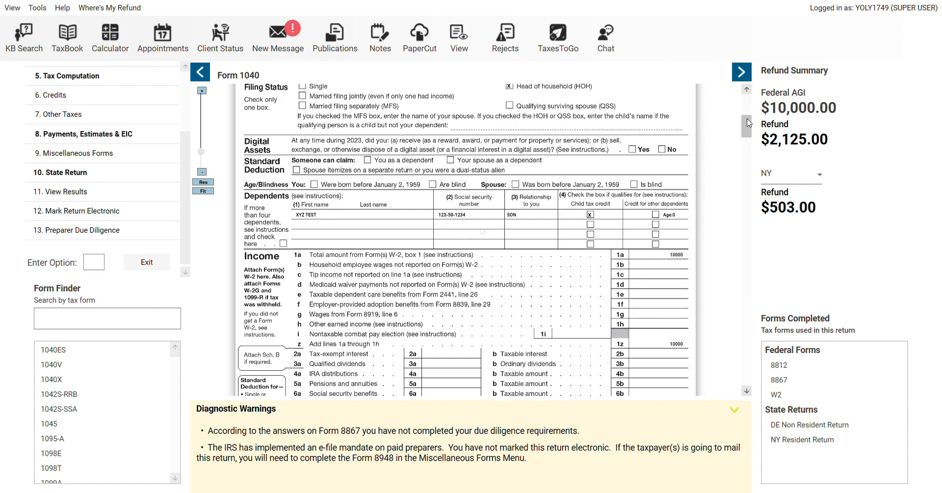
{"action": "scroll", "coordinate": [745, 123], "scroll_direction": "down", "scroll_amount": 2}
{"action": "scroll", "coordinate": [746, 135], "scroll_direction": "down", "scroll_amount": 2}
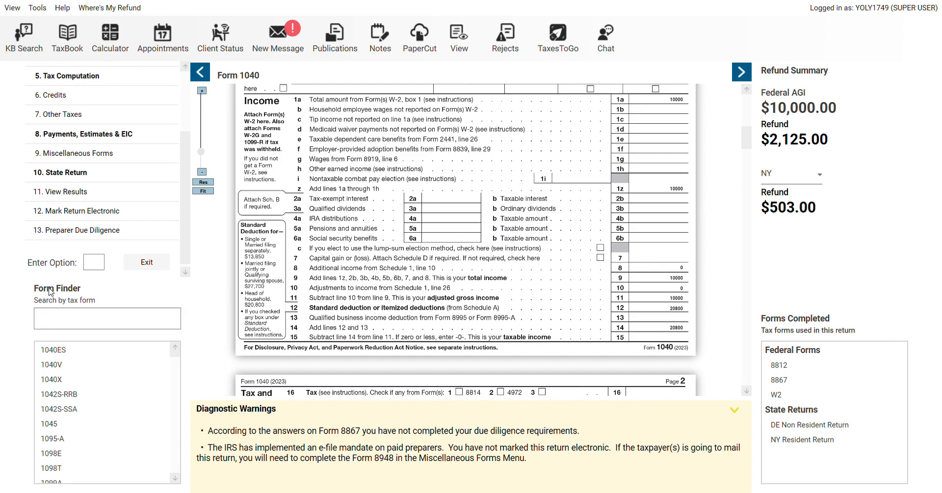
Find 1099INT in Form Finder and add a 1099-INT from BANK OF AMERICA with $35 interest
{"action": "left_click", "coordinate": [51, 318]}
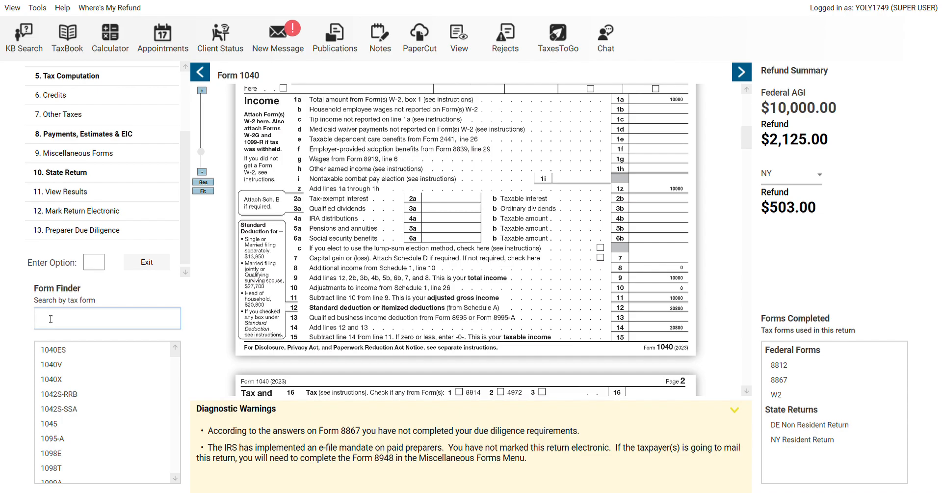
{"action": "type", "text": "INT"}
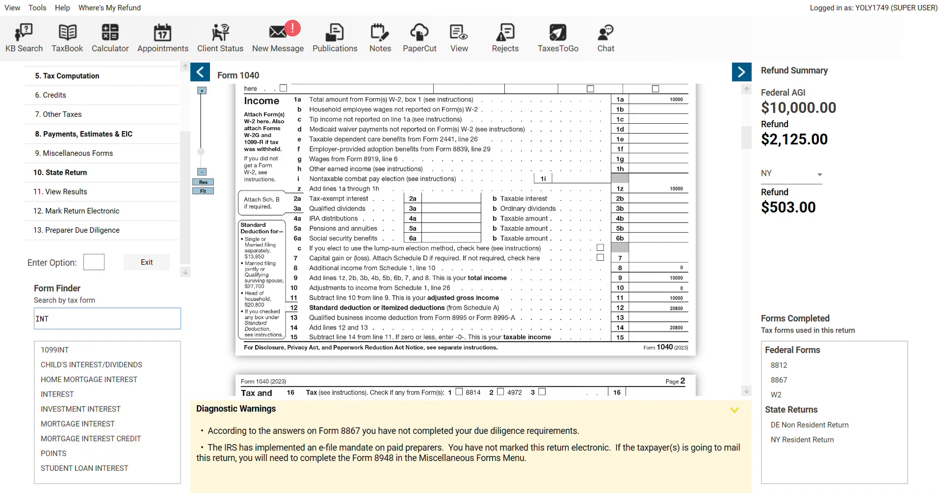
{"action": "left_click", "coordinate": [56, 353]}
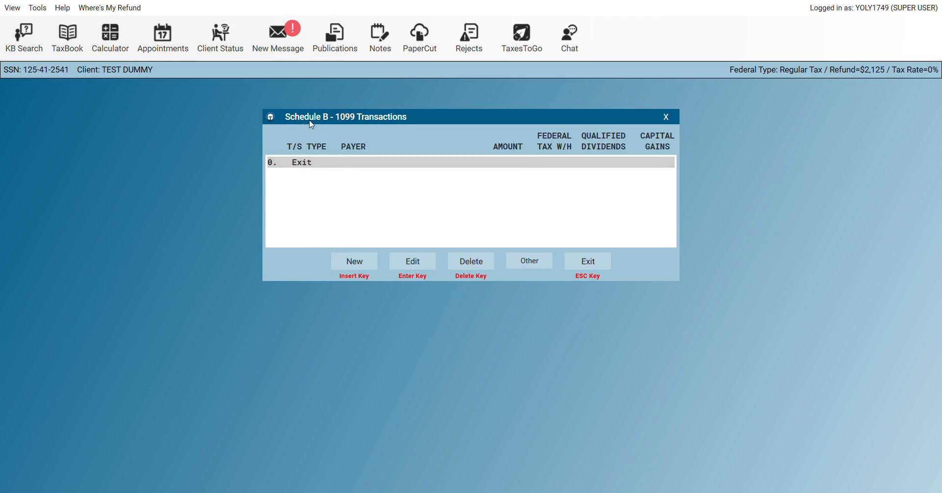
{"action": "left_click", "coordinate": [360, 268]}
{"action": "double_click", "coordinate": [453, 155]}
{"action": "type", "text": "BANK OF AM"}
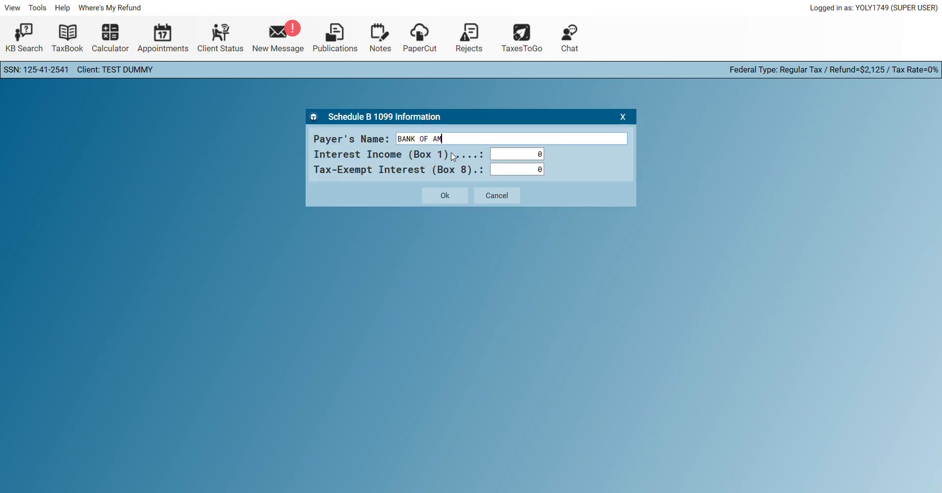
{"action": "type", "text": "ERICA"}
{"action": "key", "text": "Tab"}
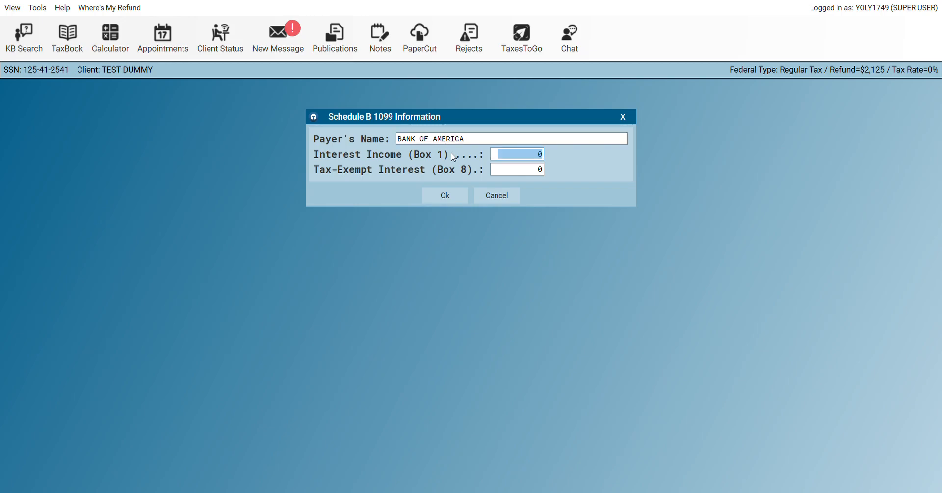
{"action": "type", "text": "35"}
{"action": "key", "text": "Tab"}
{"action": "key", "text": "Tab"}
{"action": "key", "text": "Return"}
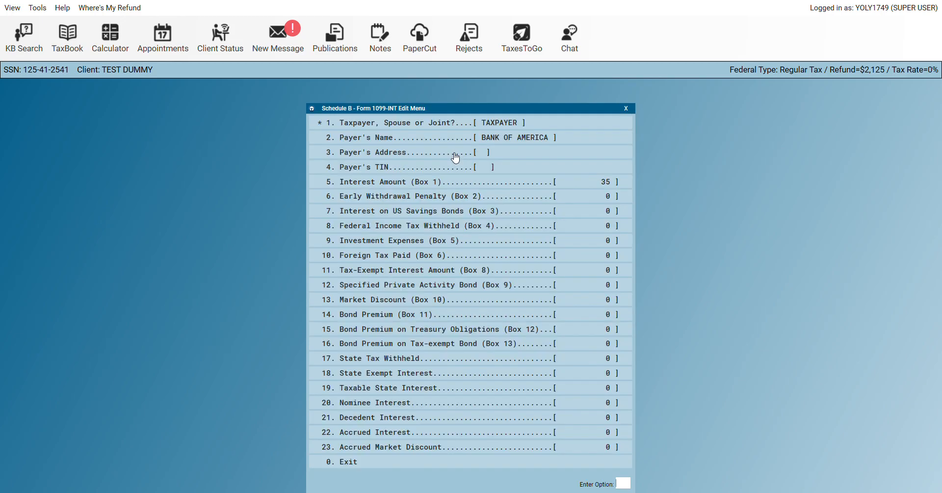
Enter the payer's TIN, report no other 1099, and finish the Schedule B list
{"action": "left_click", "coordinate": [458, 167]}
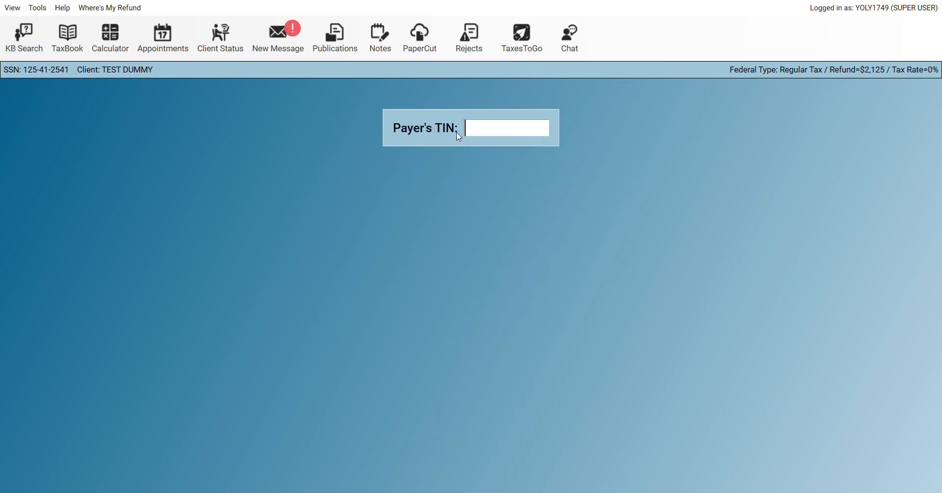
{"action": "type", "text": "456245555"}
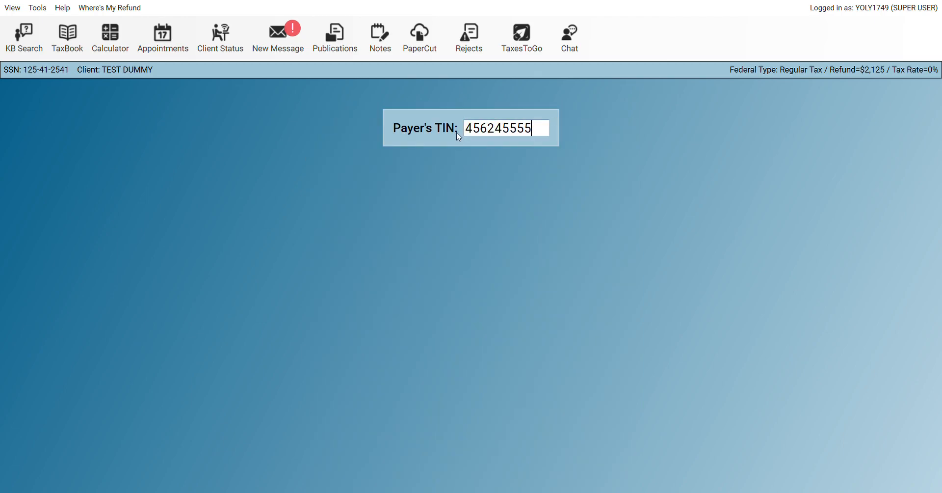
{"action": "key", "text": "Return"}
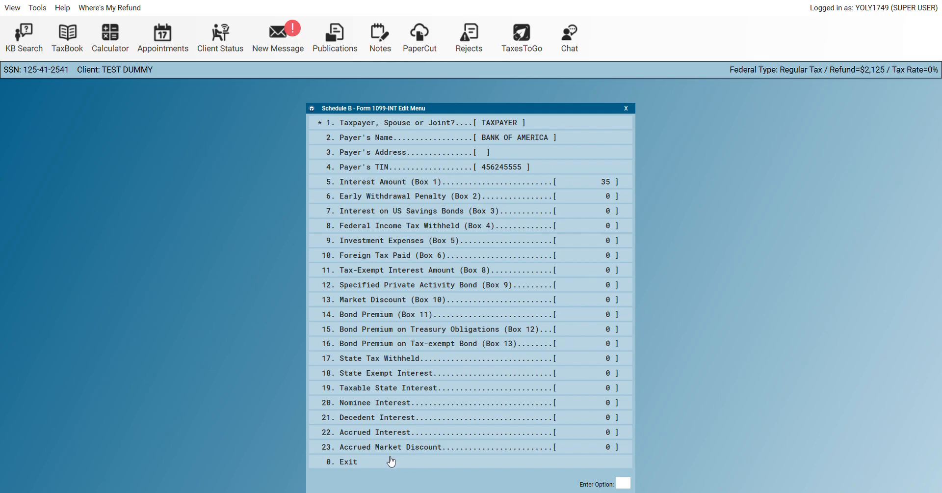
{"action": "left_click", "coordinate": [371, 465]}
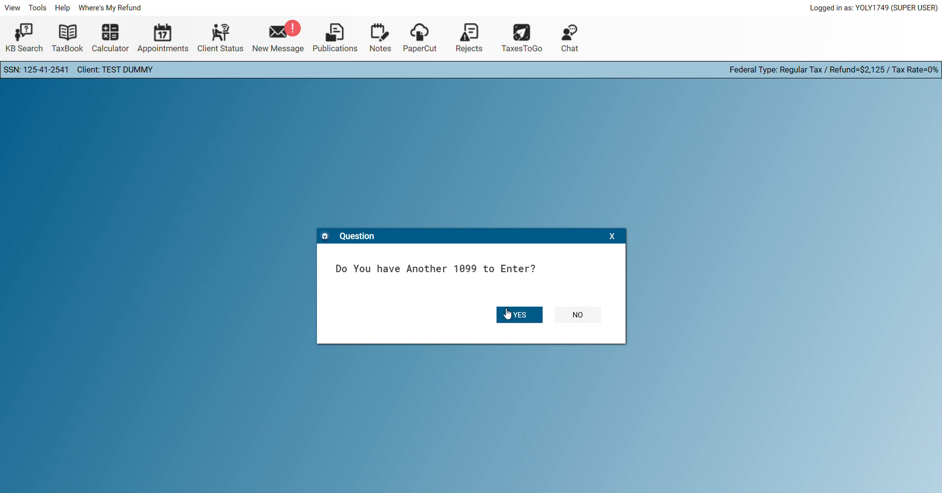
{"action": "left_click", "coordinate": [597, 319]}
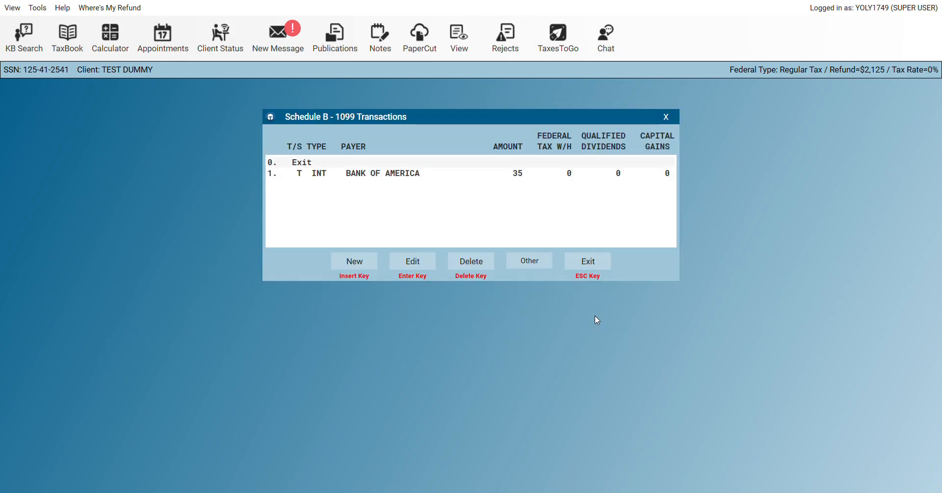
{"action": "left_click", "coordinate": [588, 262]}
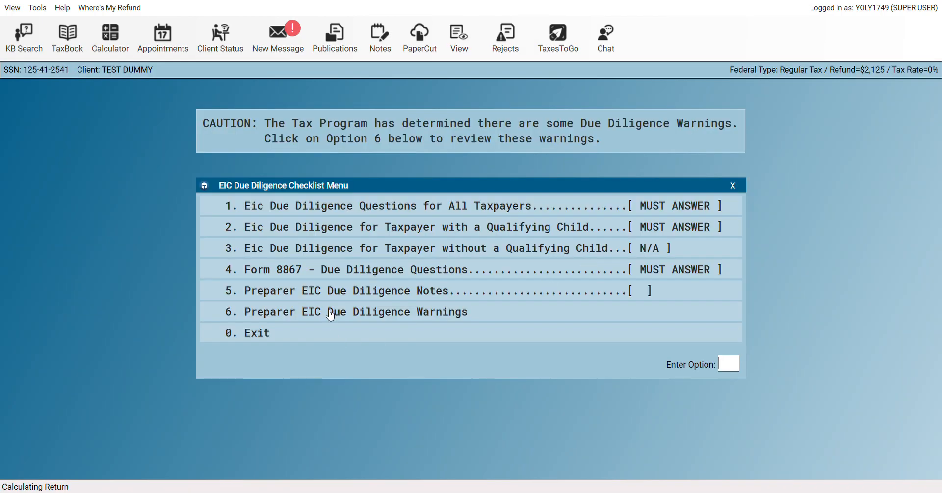
Answer the all-taxpayers EIC questions NO, YES, YES, YES, then the qualifying-child question NO
{"action": "left_click", "coordinate": [420, 207]}
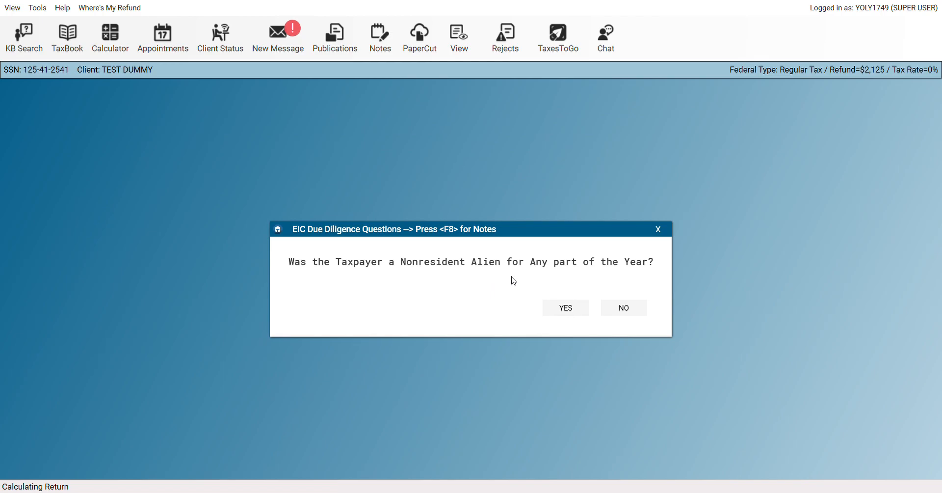
{"action": "left_click", "coordinate": [640, 312]}
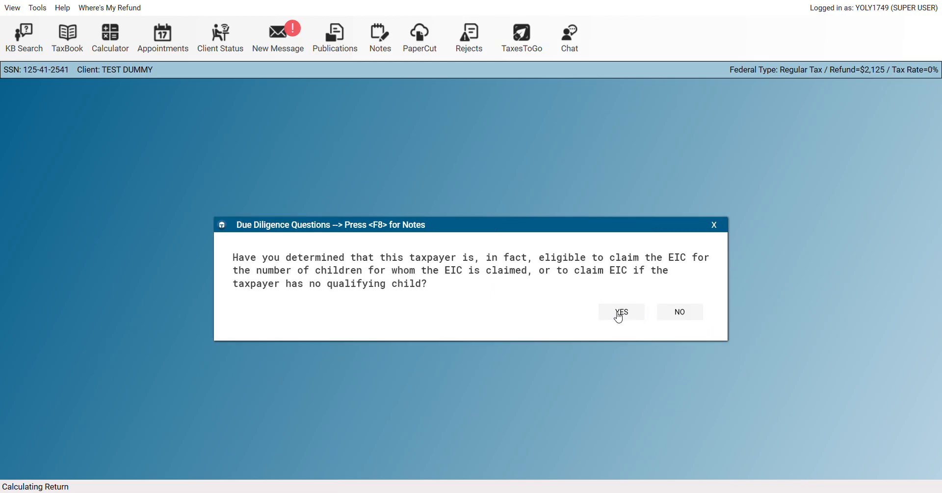
{"action": "left_click", "coordinate": [627, 319]}
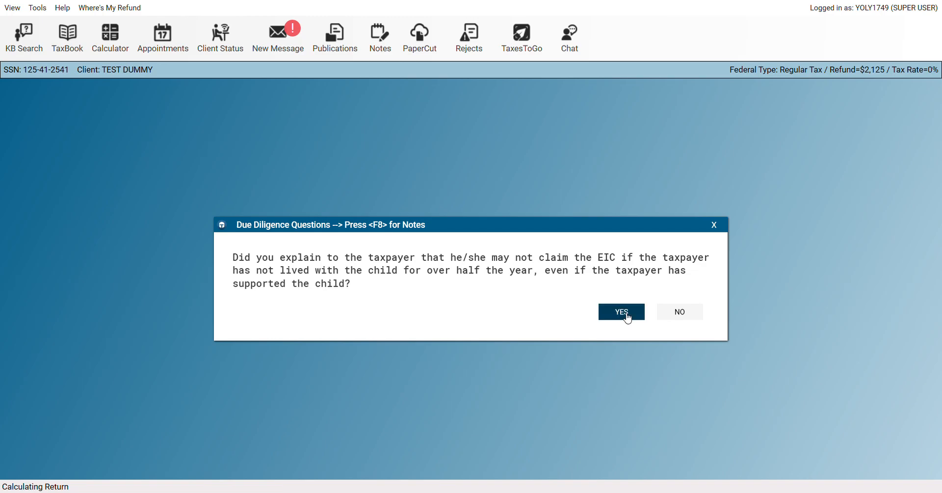
{"action": "left_click", "coordinate": [627, 319]}
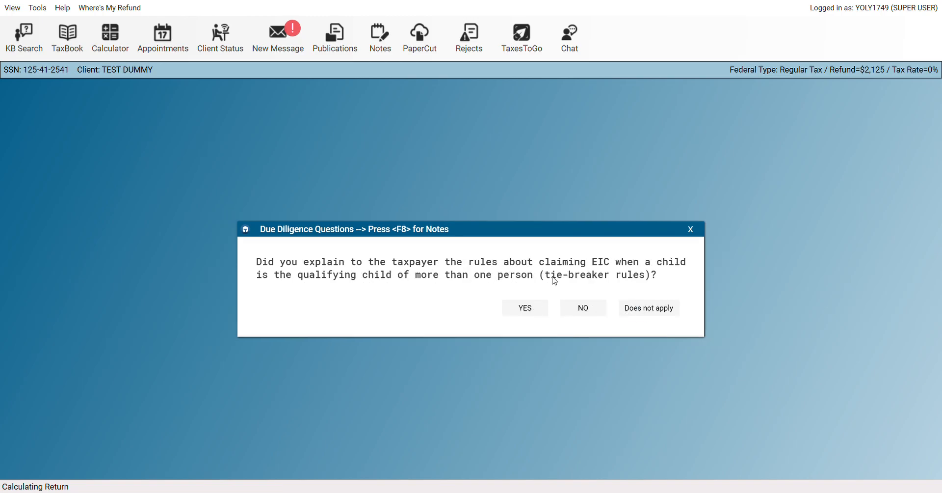
{"action": "left_click", "coordinate": [539, 317]}
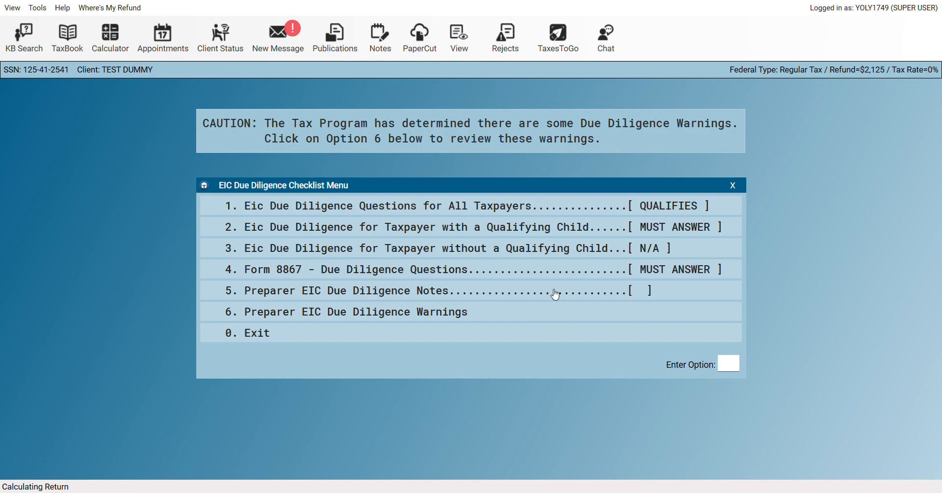
{"action": "left_click", "coordinate": [678, 225]}
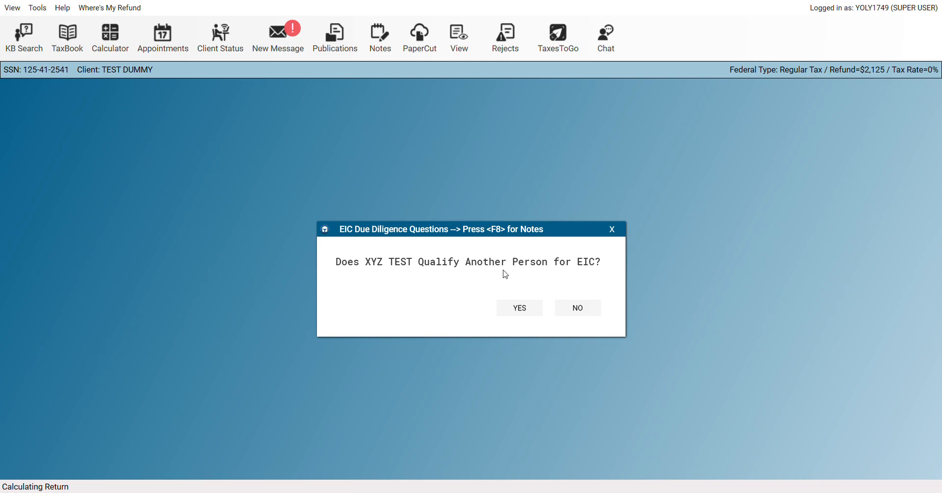
{"action": "left_click", "coordinate": [584, 313]}
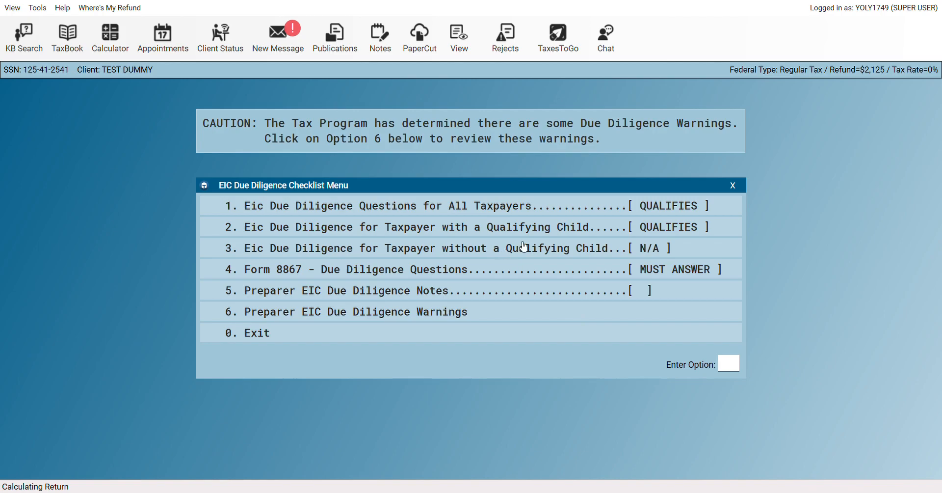
Answer the Form 8867 questions on taxpayer information, knowledge, inconsistencies, record retention and documentation
{"action": "left_click", "coordinate": [599, 274]}
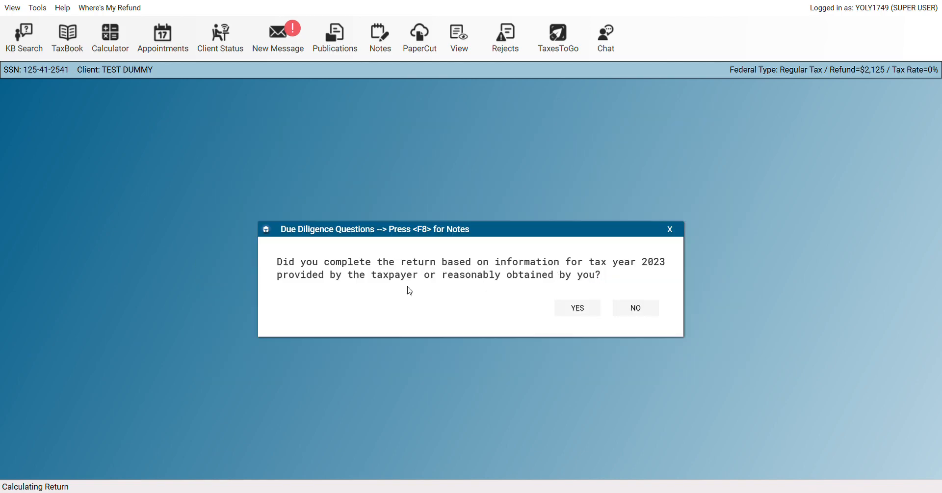
{"action": "left_click", "coordinate": [584, 311]}
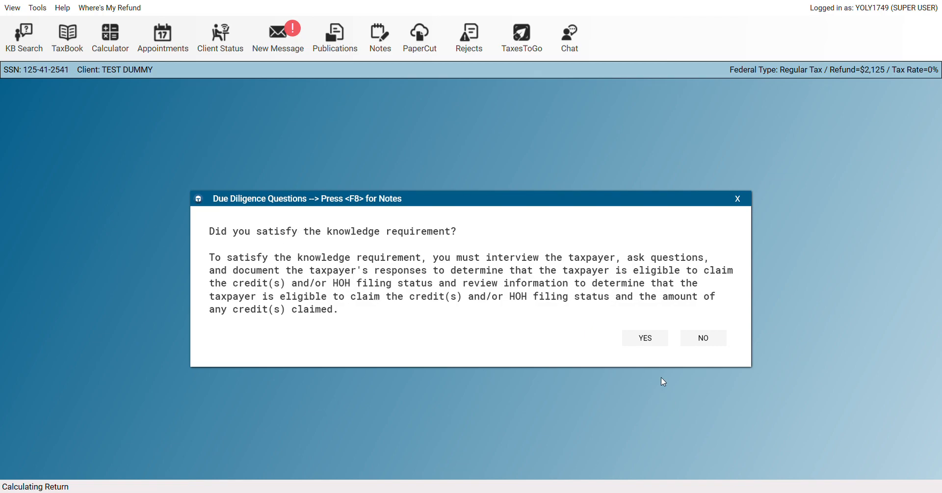
{"action": "left_click", "coordinate": [645, 338]}
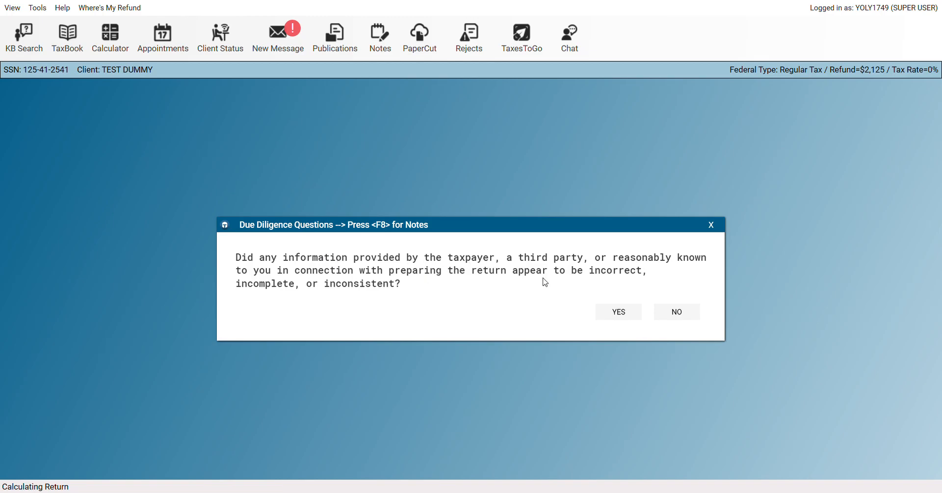
{"action": "left_click", "coordinate": [676, 314]}
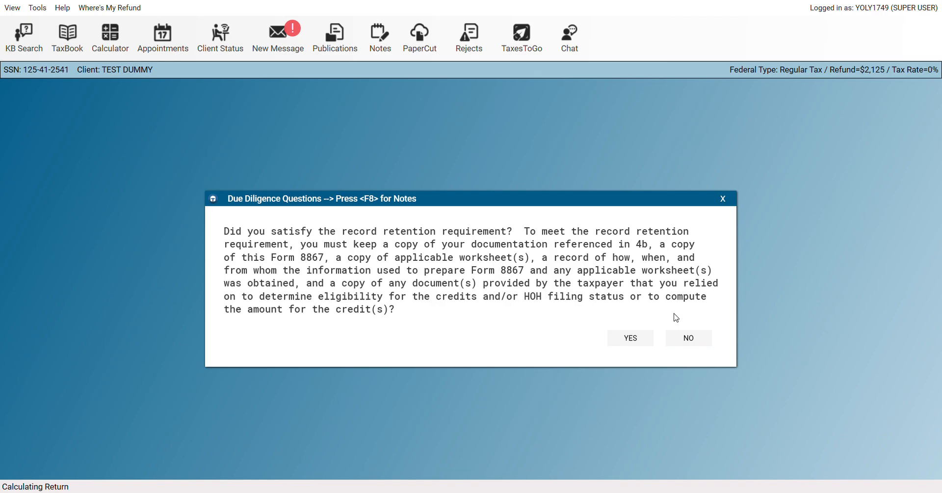
{"action": "left_click", "coordinate": [633, 341]}
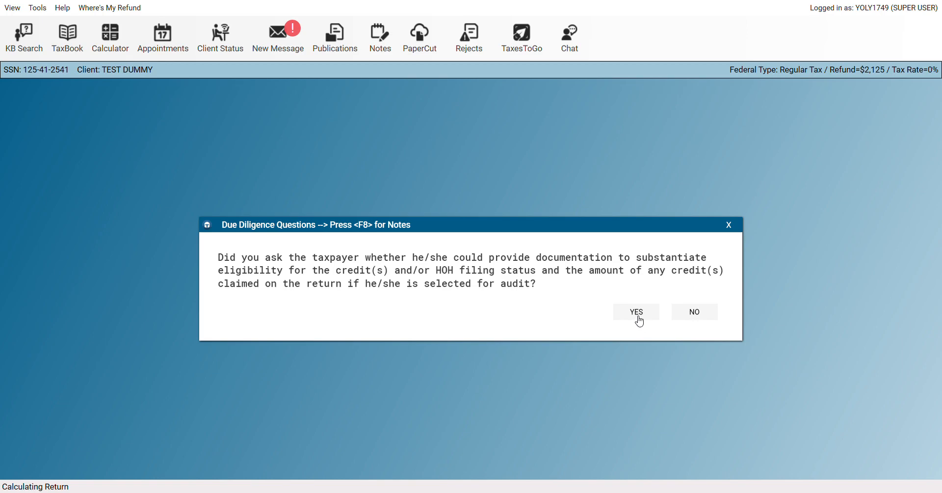
{"action": "left_click", "coordinate": [637, 317]}
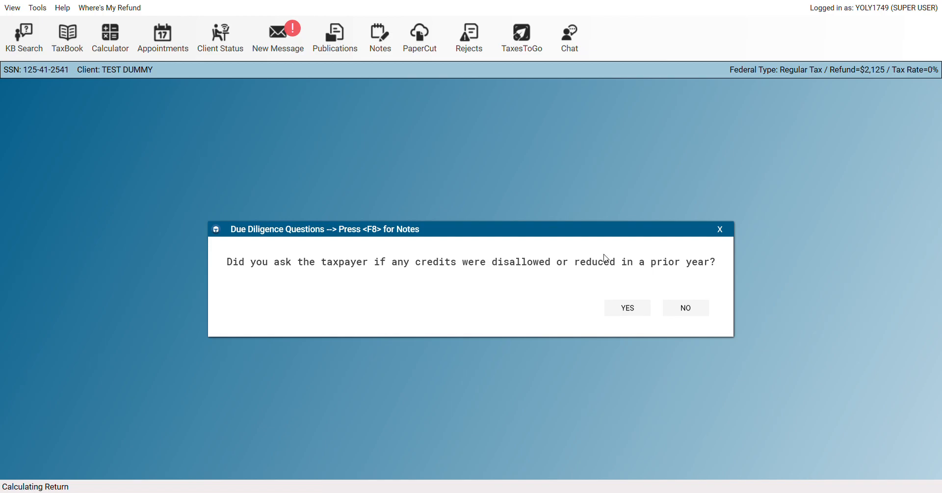
Answer the prior-disallowed-credit and CTC/ACTC questions, certify Form 8867, and close the checklist
{"action": "left_click", "coordinate": [626, 308]}
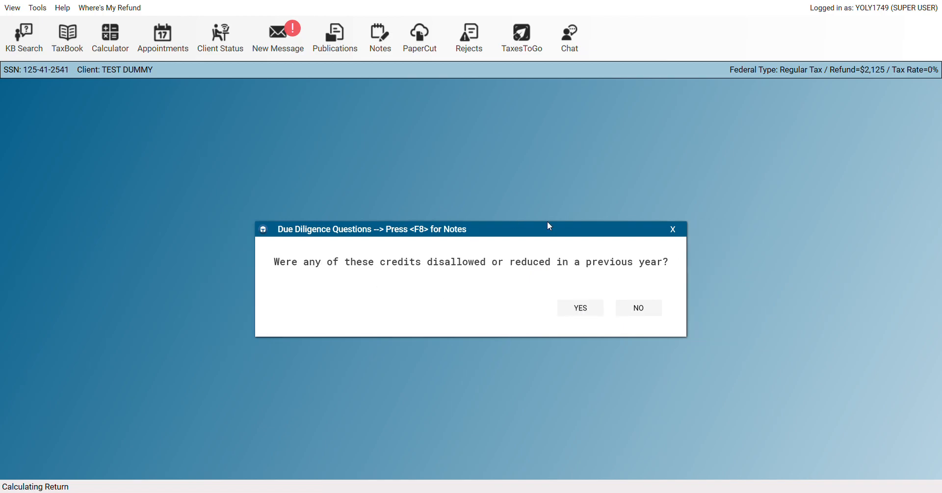
{"action": "left_click", "coordinate": [653, 311]}
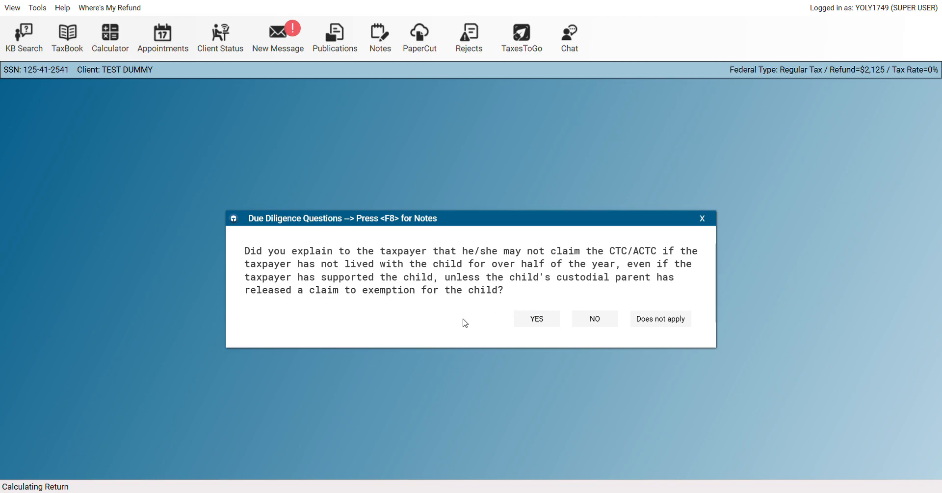
{"action": "left_click", "coordinate": [536, 322]}
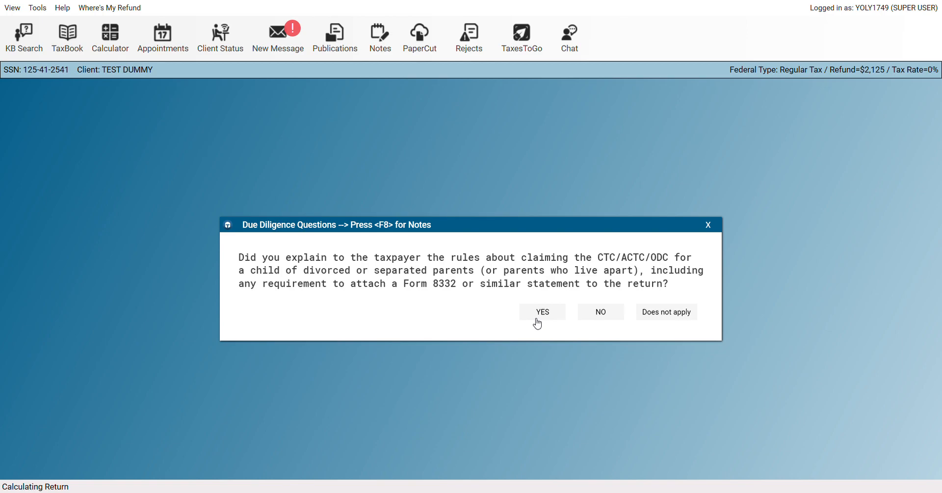
{"action": "left_click", "coordinate": [537, 323]}
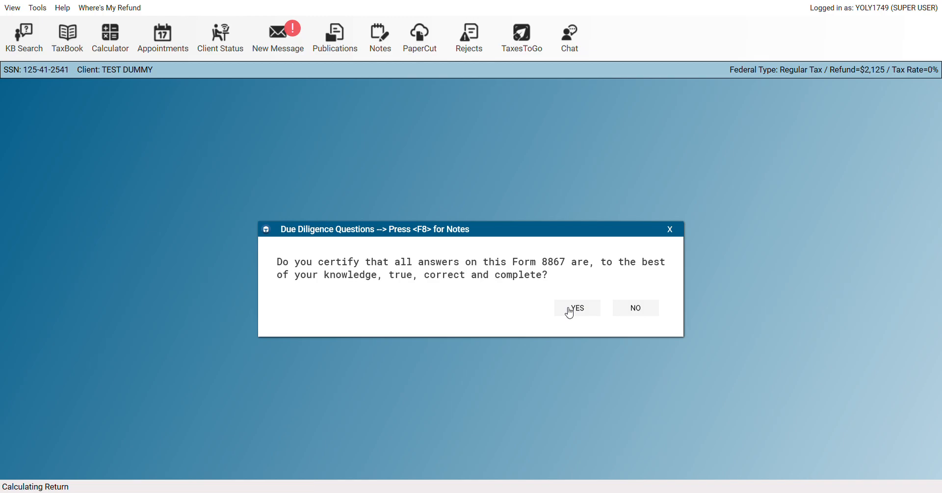
{"action": "left_click", "coordinate": [570, 309]}
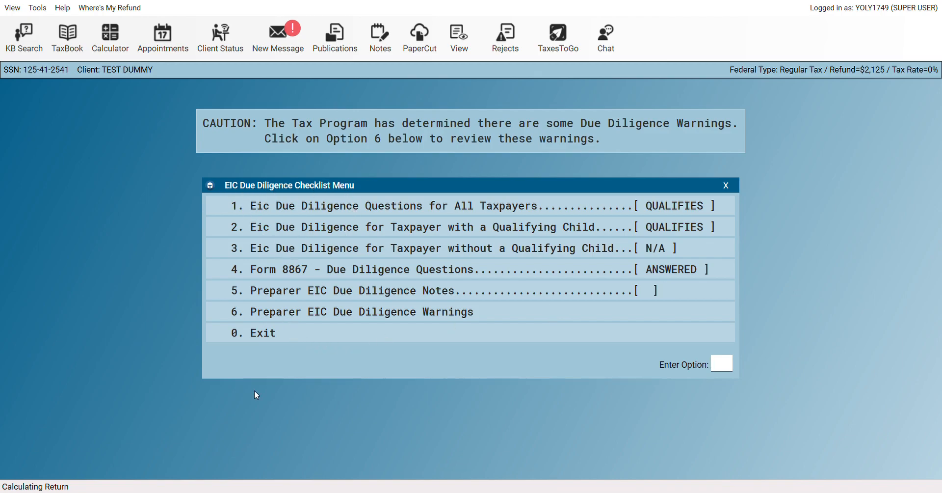
{"action": "left_click", "coordinate": [288, 333]}
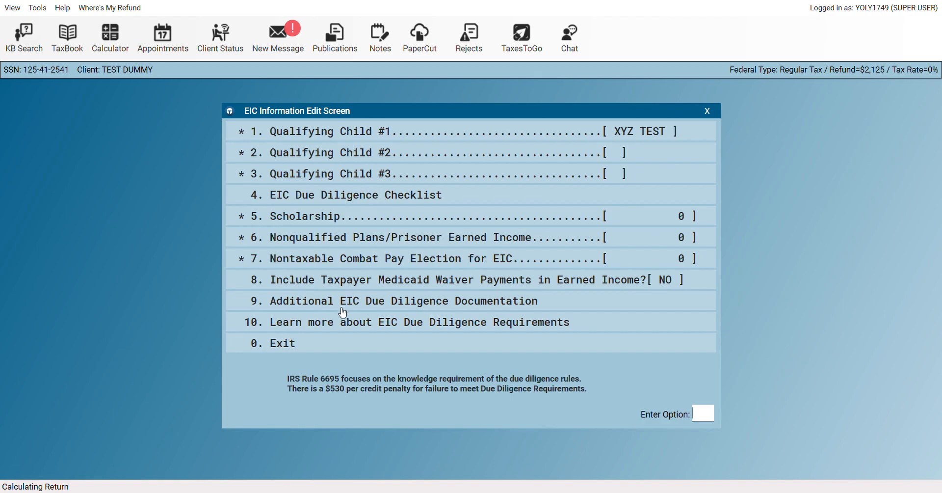
Exit the EIC Information screen and view Form 1040 page 2: $3,409 EIC, $5,534 refund
{"action": "left_click", "coordinate": [293, 348]}
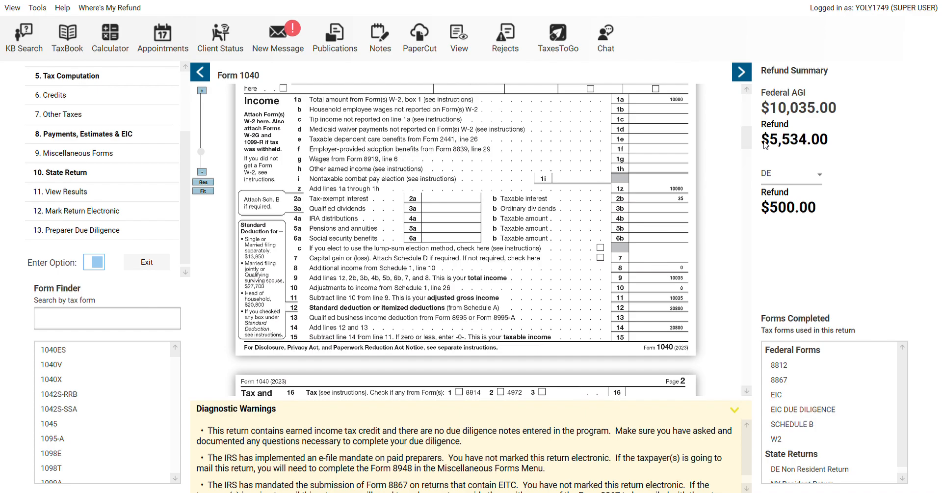
{"action": "mouse_move", "coordinate": [749, 141]}
{"action": "left_mouse_down"}
{"action": "mouse_move", "coordinate": [748, 175]}
{"action": "mouse_move", "coordinate": [748, 156]}
{"action": "left_mouse_up"}
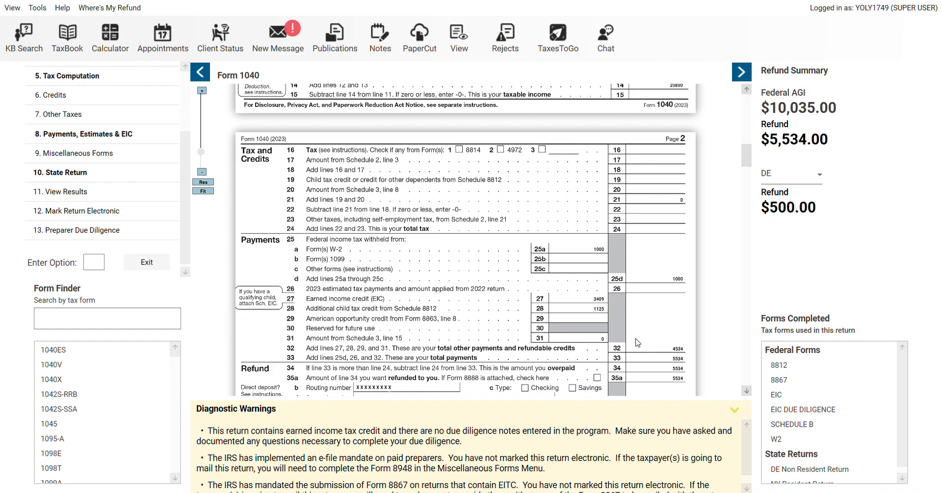
{"action": "left_click", "coordinate": [902, 472]}
{"action": "double_click", "coordinate": [848, 462]}
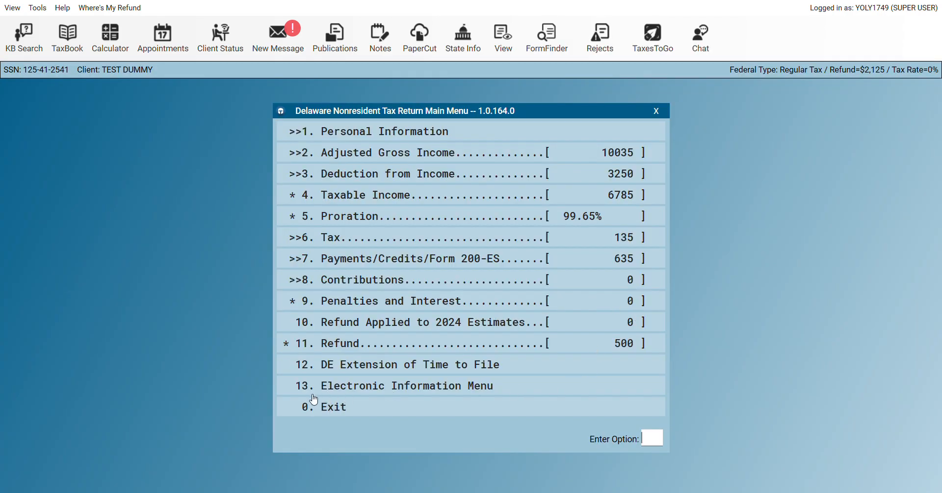
{"action": "left_click", "coordinate": [337, 407]}
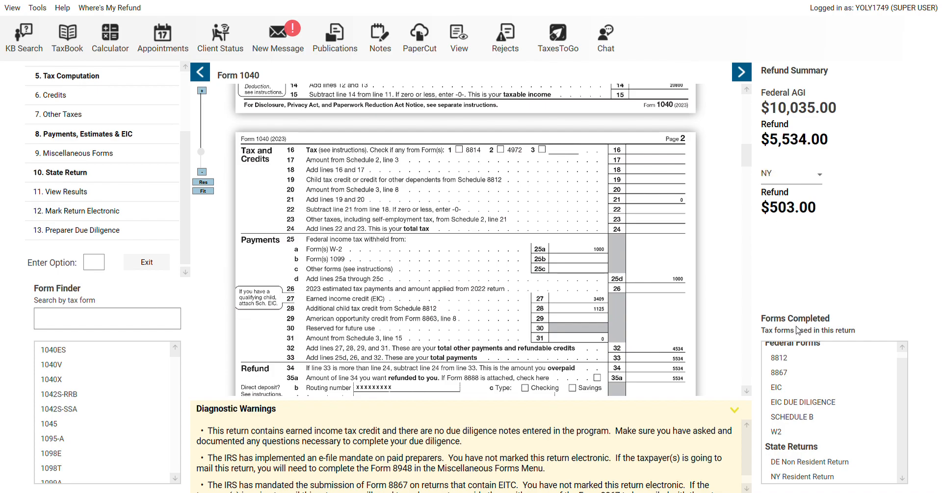
{"action": "double_click", "coordinate": [792, 476]}
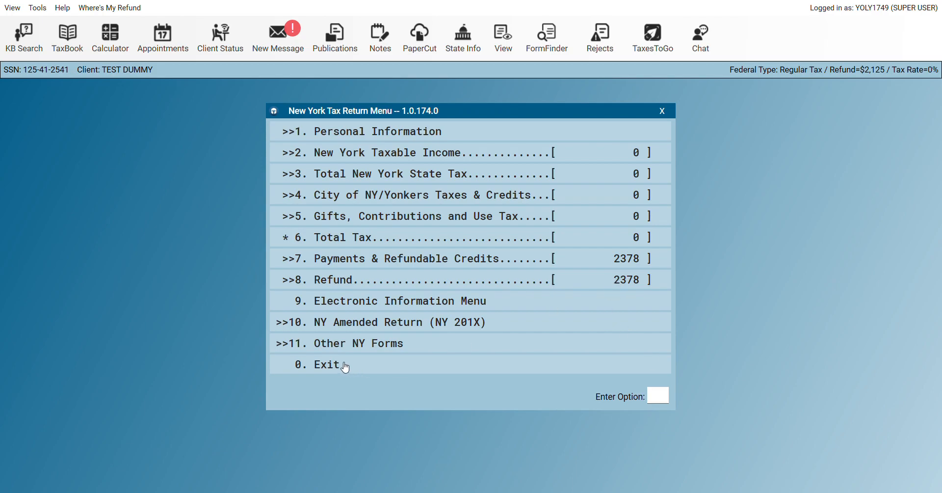
{"action": "left_click", "coordinate": [335, 365]}
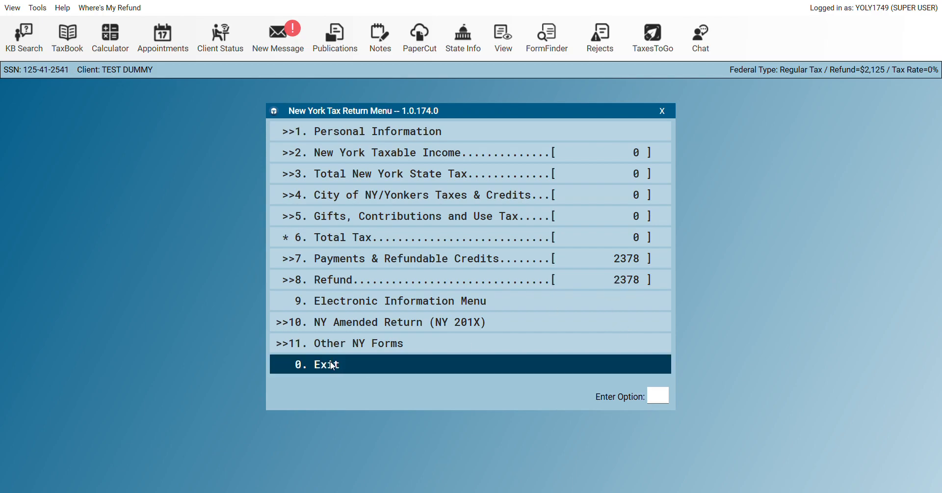
{"action": "left_click", "coordinate": [332, 365]}
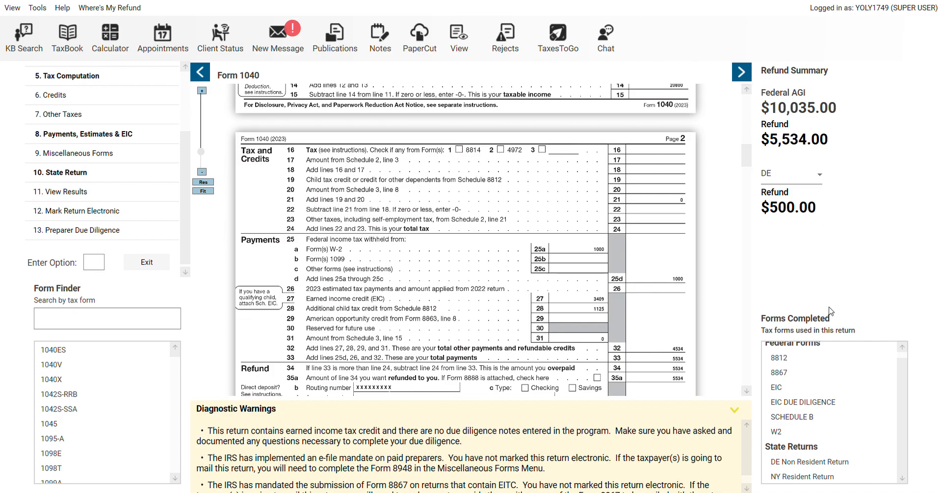
{"action": "scroll", "coordinate": [546, 243], "scroll_direction": "up", "scroll_amount": 10}
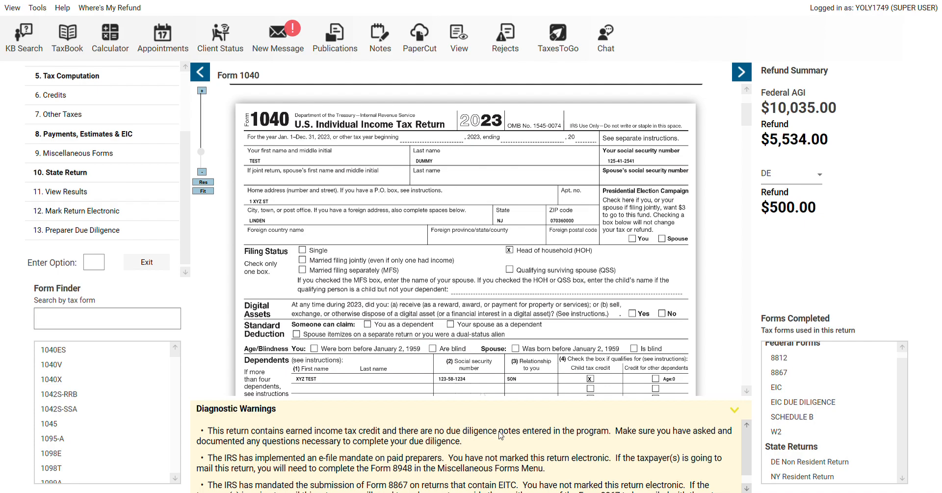
{"action": "scroll", "coordinate": [749, 441], "scroll_direction": "down", "scroll_amount": 1}
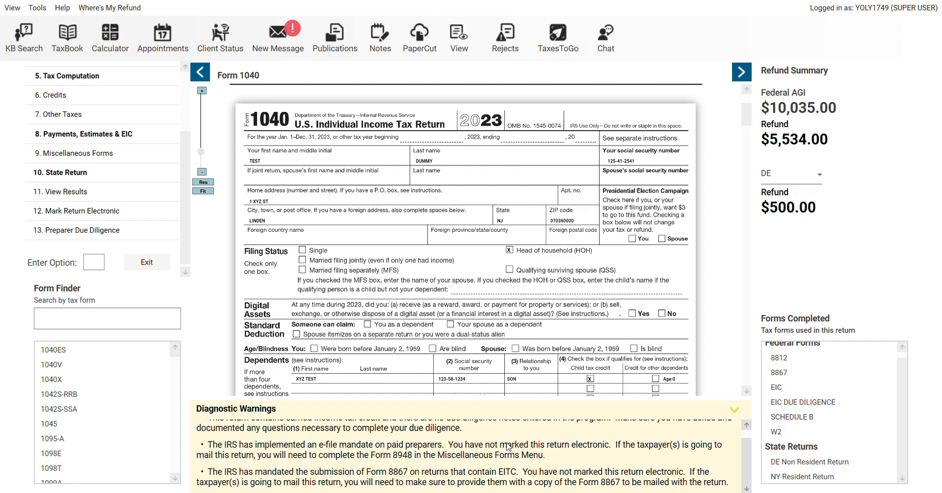
{"action": "scroll", "coordinate": [744, 437], "scroll_direction": "up", "scroll_amount": 1}
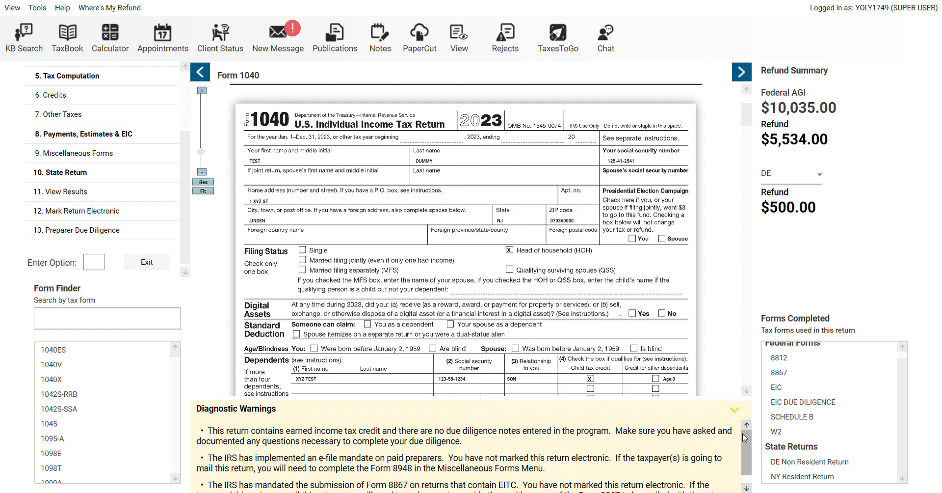
{"action": "scroll", "coordinate": [746, 442], "scroll_direction": "down", "scroll_amount": 1}
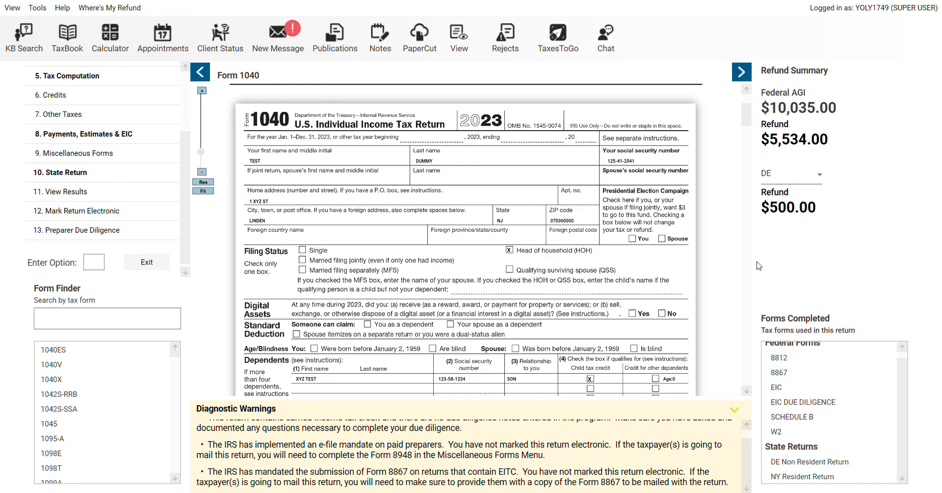
{"action": "scroll", "coordinate": [747, 256], "scroll_direction": "down", "scroll_amount": 5}
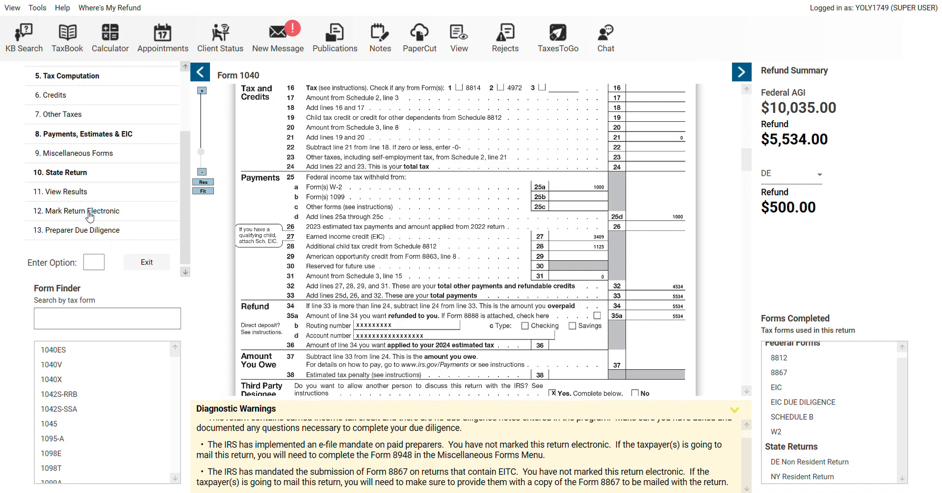
{"action": "scroll", "coordinate": [746, 118], "scroll_direction": "up", "scroll_amount": 5}
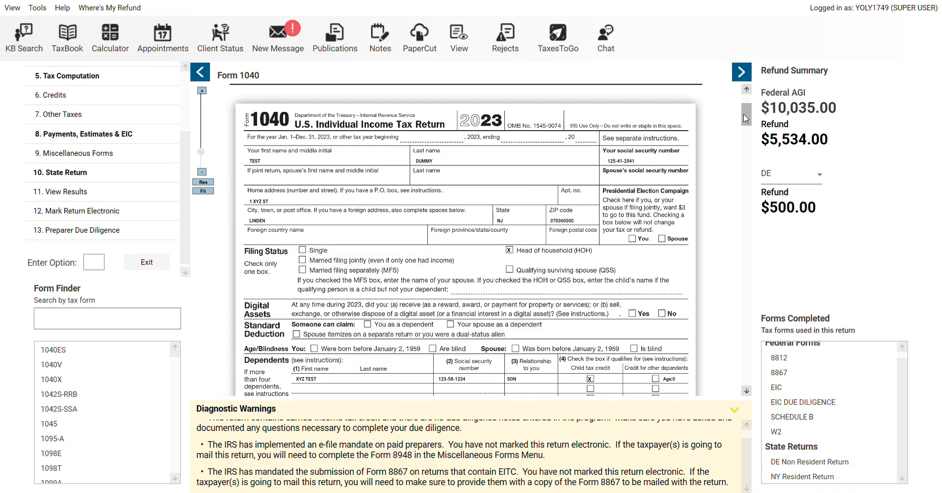
{"action": "scroll", "coordinate": [745, 104], "scroll_direction": "up", "scroll_amount": 3}
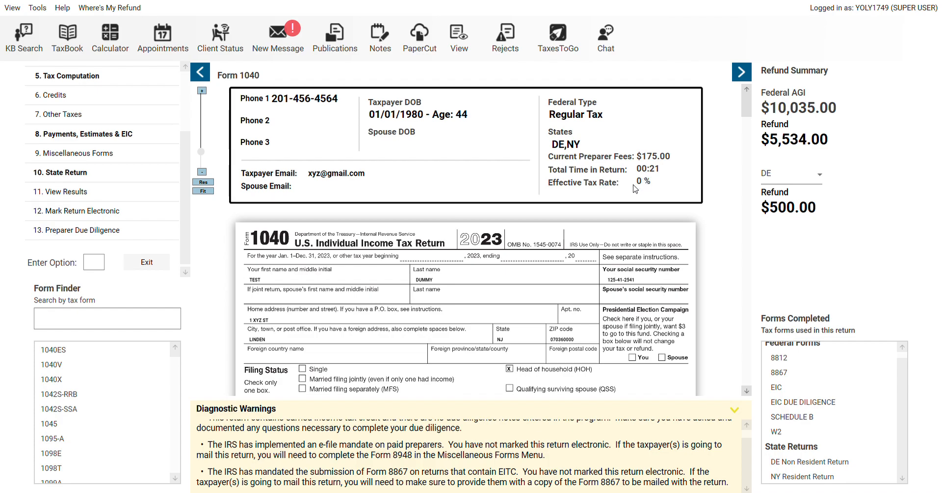
Set the federal e-file type to Electronic Mailed Check with Form 8879 signature authorization
{"action": "left_click", "coordinate": [86, 216]}
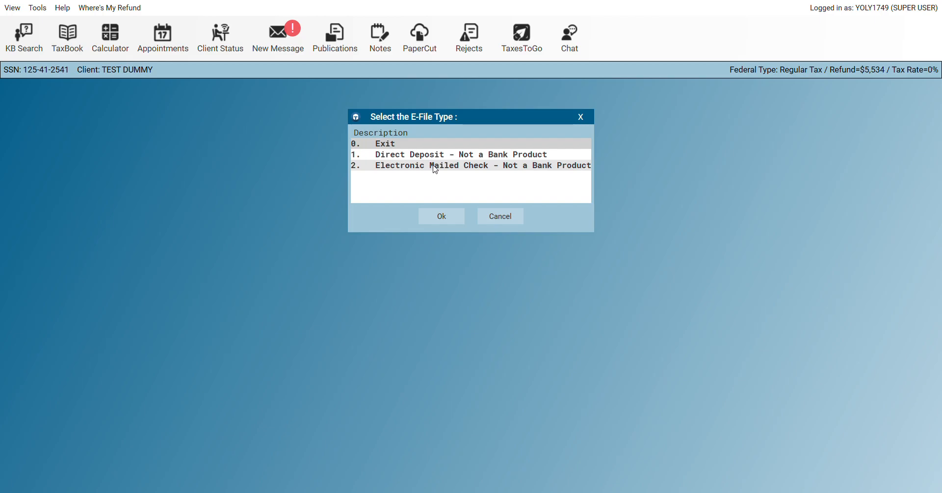
{"action": "double_click", "coordinate": [435, 167]}
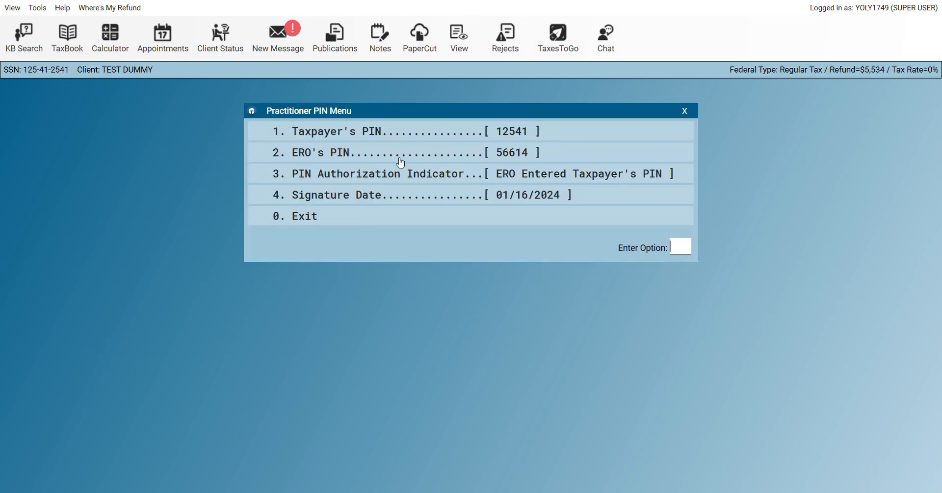
{"action": "double_click", "coordinate": [326, 222]}
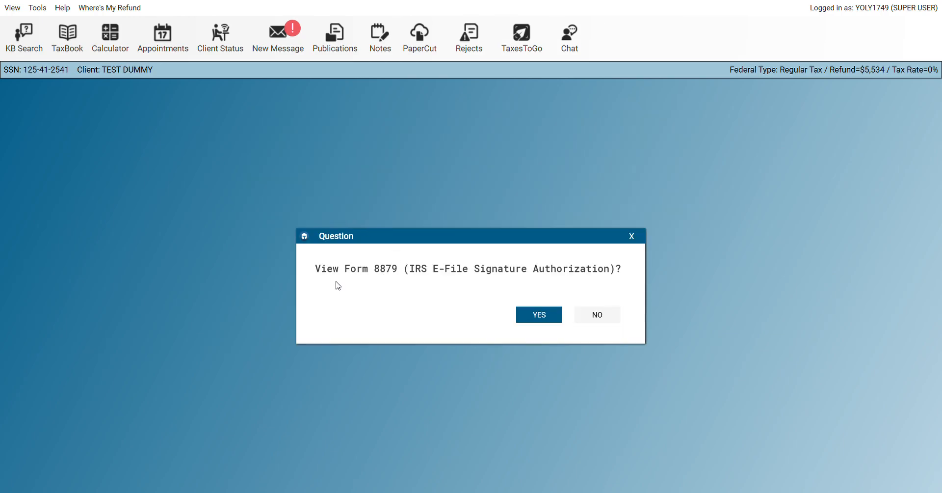
{"action": "left_click", "coordinate": [540, 315]}
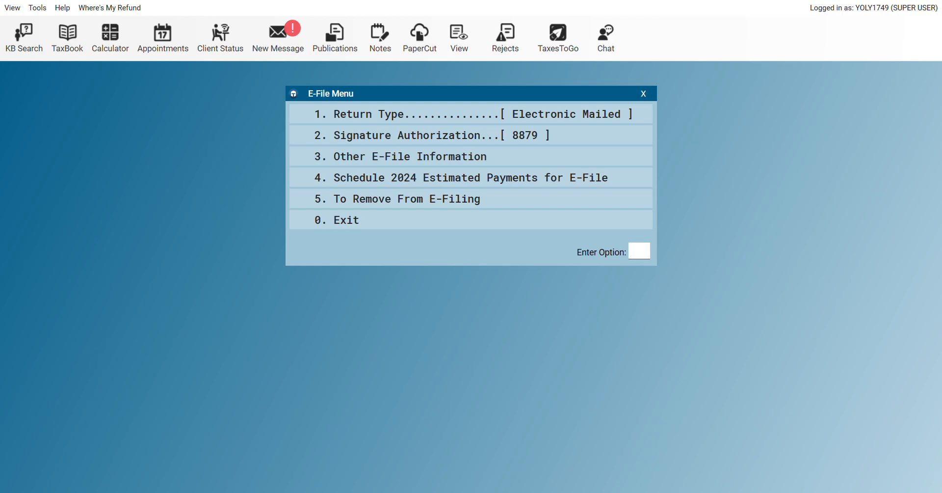
{"action": "left_click", "coordinate": [358, 224]}
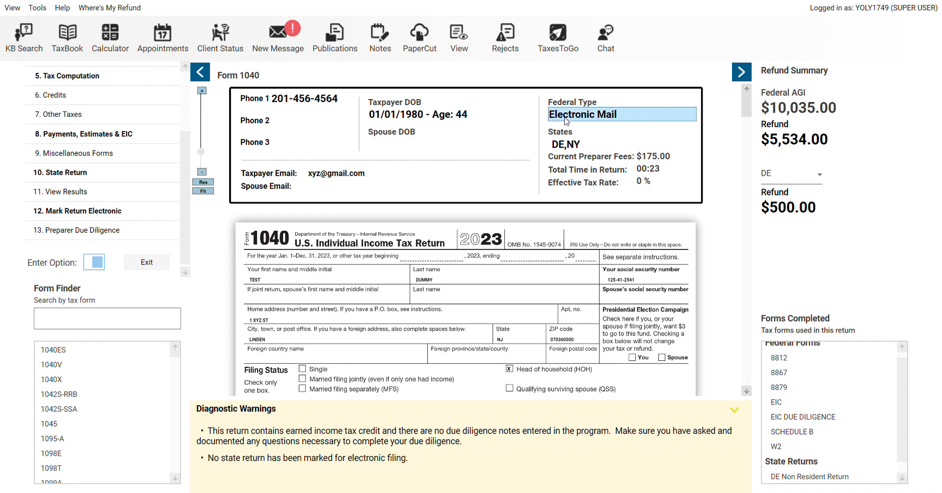
{"action": "left_click", "coordinate": [567, 122]}
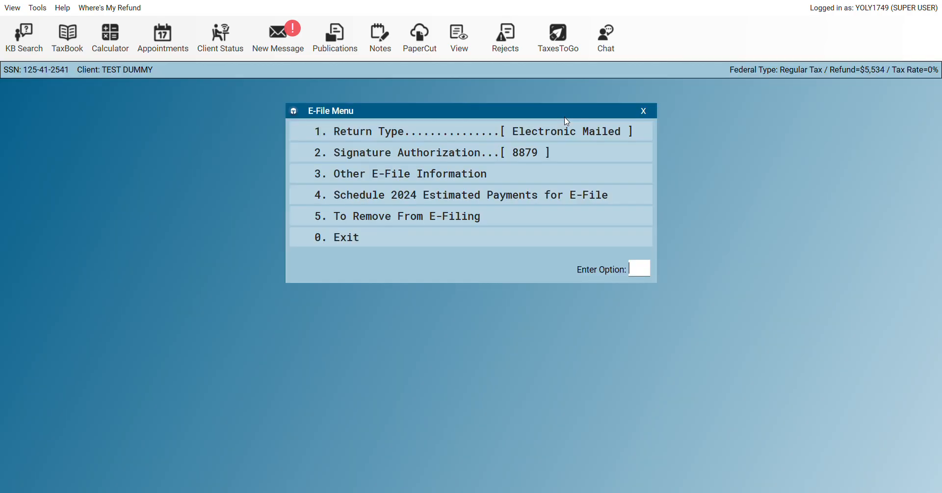
Switch the e-file type to Direct Deposit and enter and confirm the bank routing number
{"action": "left_click", "coordinate": [553, 130]}
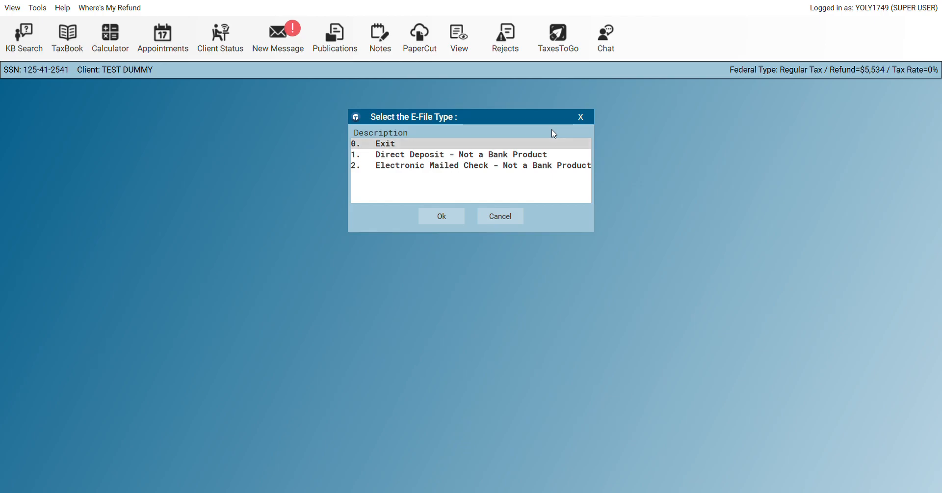
{"action": "left_click", "coordinate": [473, 156]}
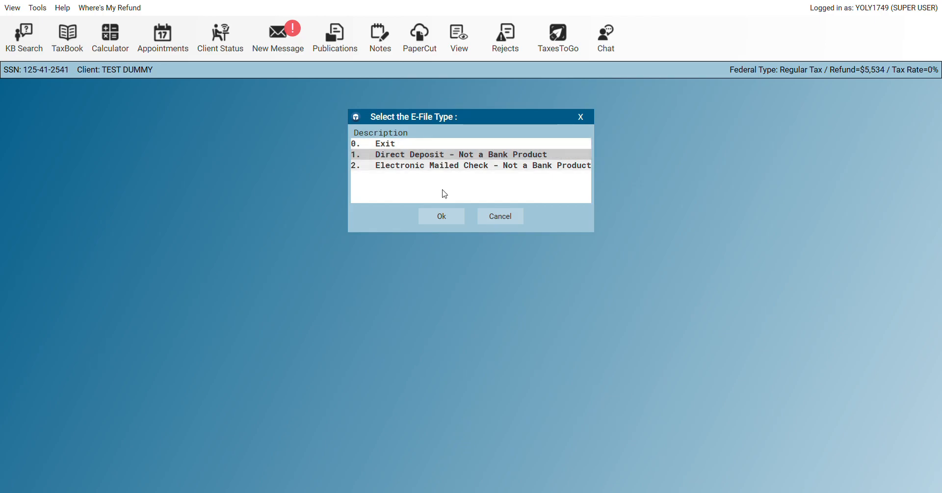
{"action": "left_click", "coordinate": [437, 215]}
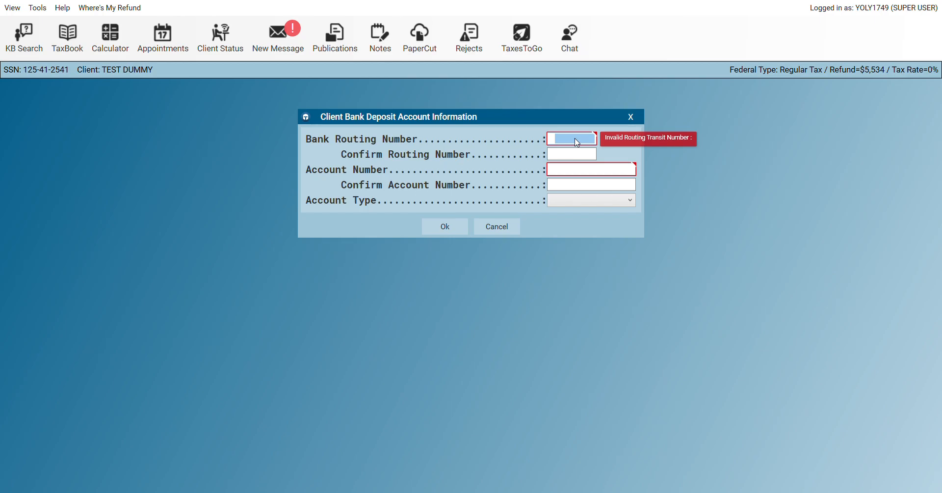
{"action": "type", "text": "021"}
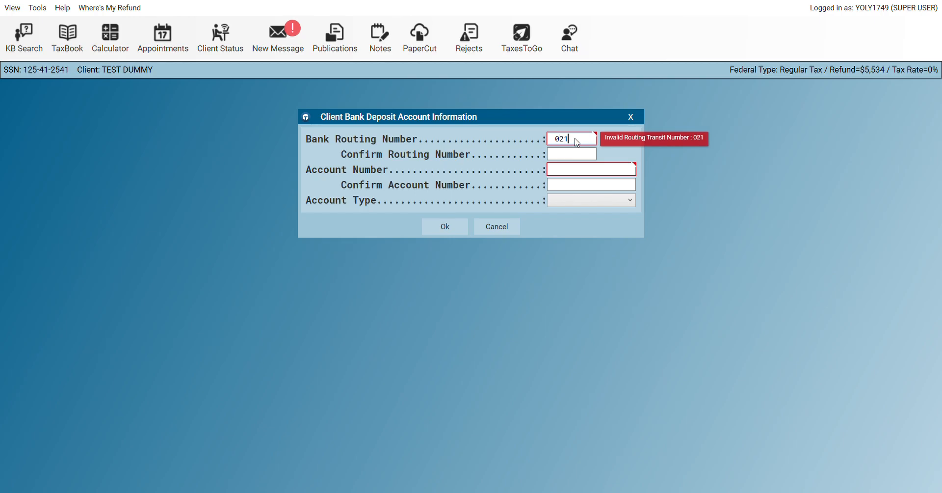
{"action": "type", "text": "200455"}
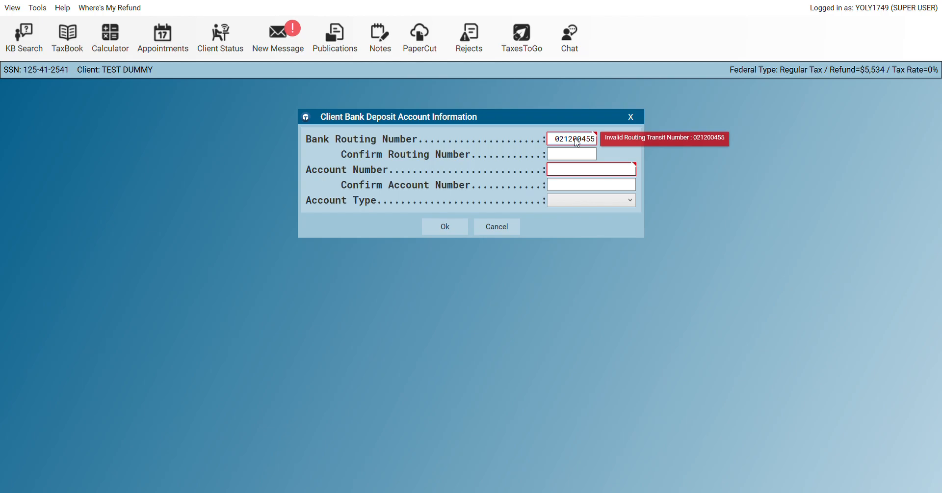
{"action": "double_click", "coordinate": [580, 141]}
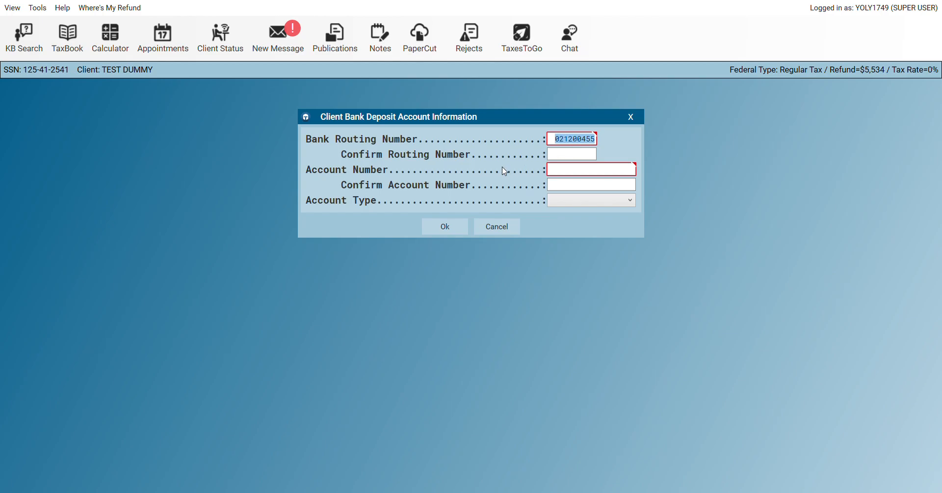
{"action": "left_click", "coordinate": [579, 162]}
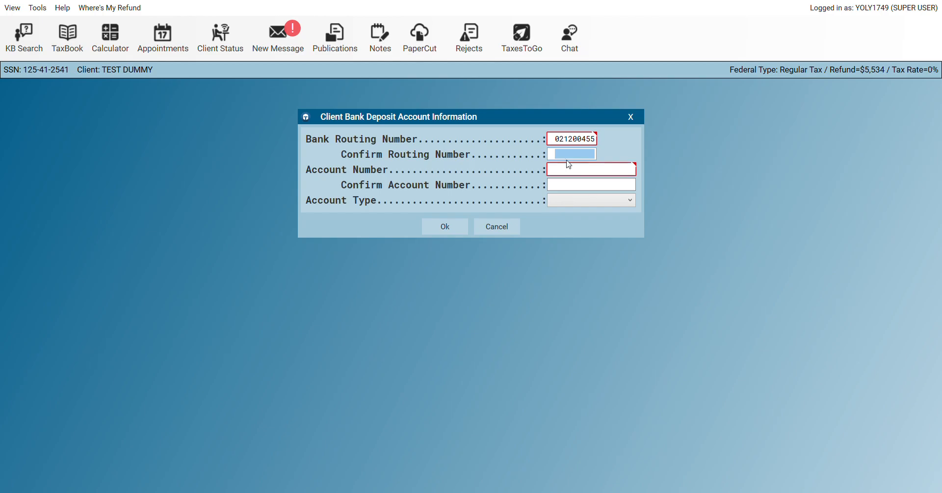
{"action": "left_click", "coordinate": [572, 144]}
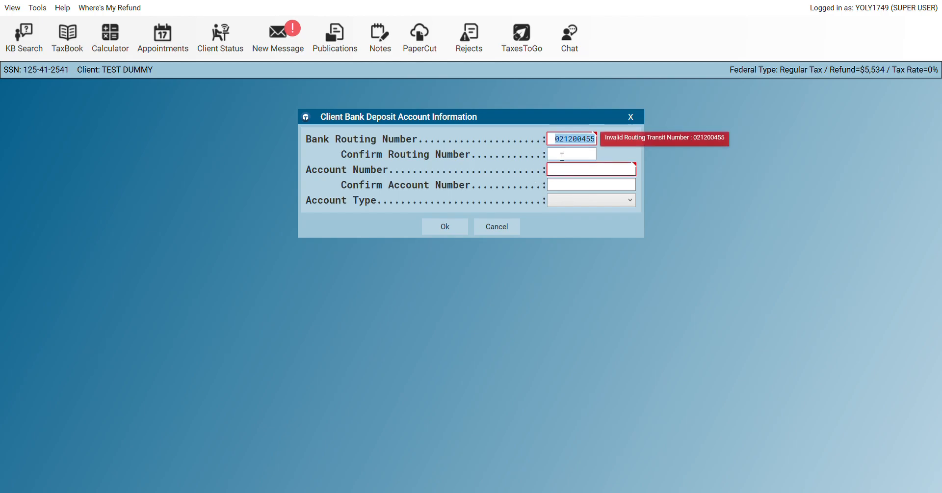
{"action": "left_click", "coordinate": [567, 157]}
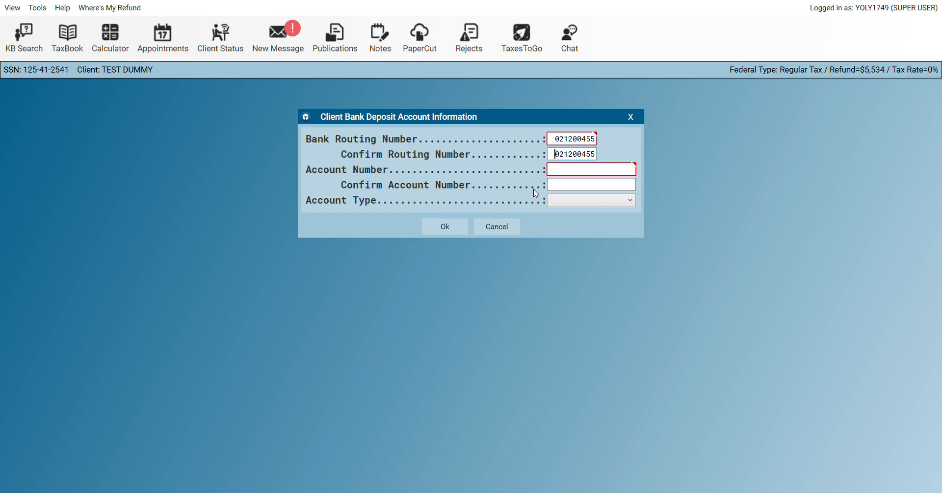
Enter and confirm the account number, choose Checking, and dismiss the invalid-routing-number error
{"action": "left_click", "coordinate": [562, 174]}
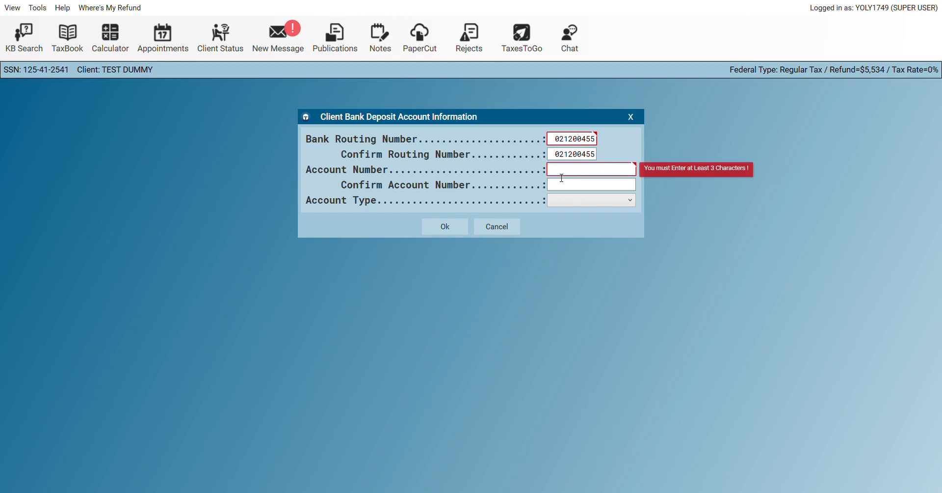
{"action": "type", "text": "1231522"}
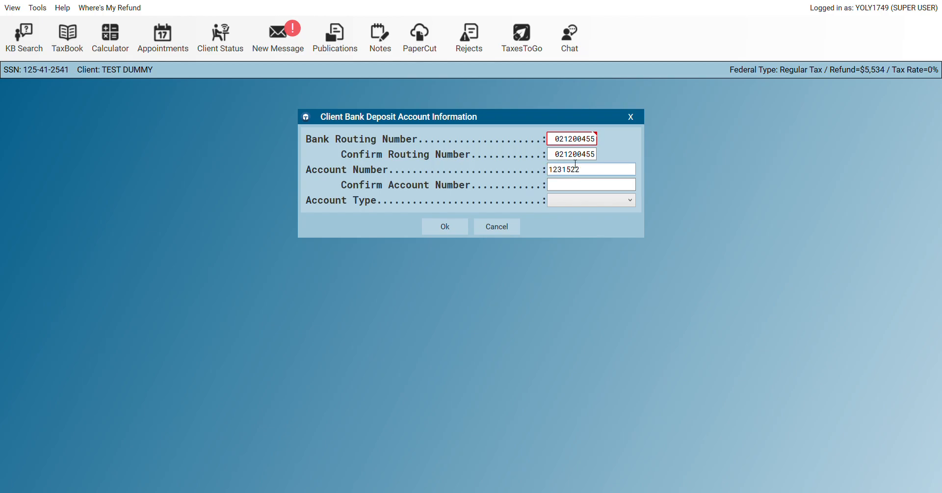
{"action": "double_click", "coordinate": [565, 176]}
{"action": "key", "text": "ctrl+c"}
{"action": "left_click", "coordinate": [563, 188]}
{"action": "key", "text": "ctrl+v"}
{"action": "left_click", "coordinate": [564, 216]}
{"action": "left_click", "coordinate": [439, 232]}
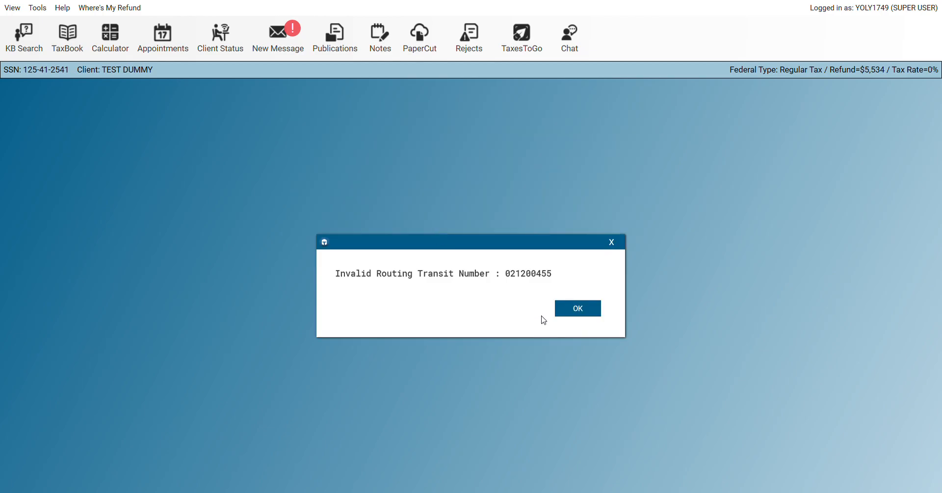
{"action": "left_click", "coordinate": [581, 313]}
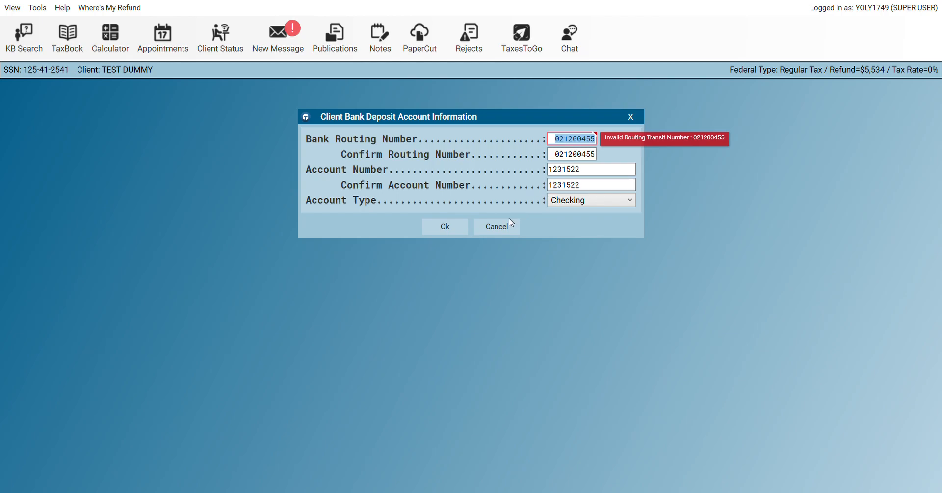
Cancel the bank deposit, exit the E-File Menu, and open the DE Non Resident Return
{"action": "left_click", "coordinate": [498, 227]}
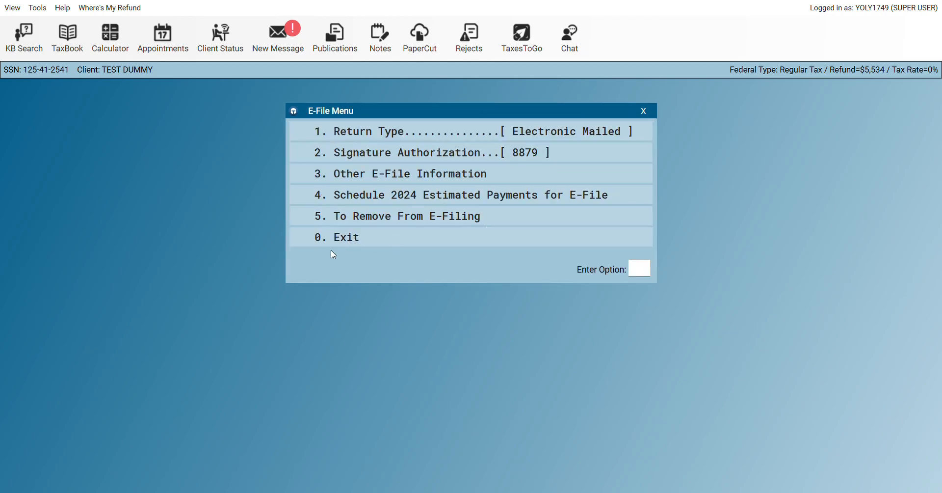
{"action": "left_click", "coordinate": [356, 238]}
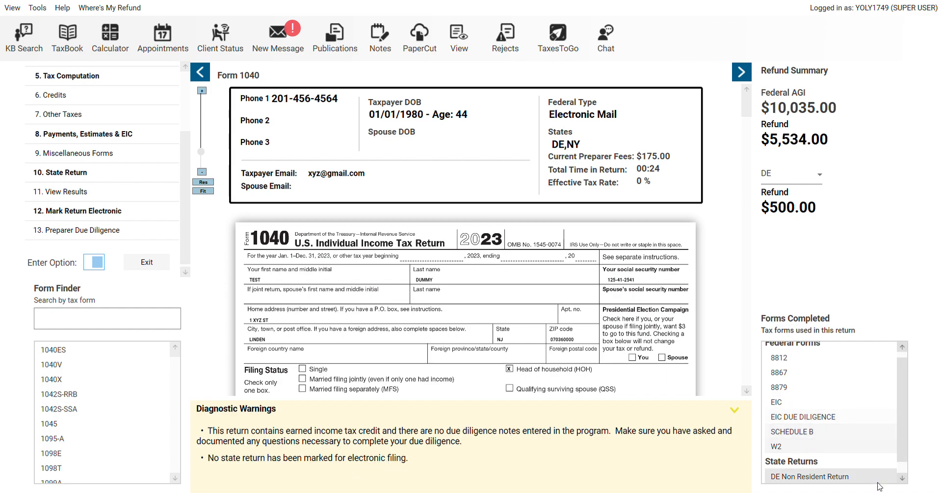
{"action": "scroll", "coordinate": [904, 469], "scroll_direction": "down", "scroll_amount": 1}
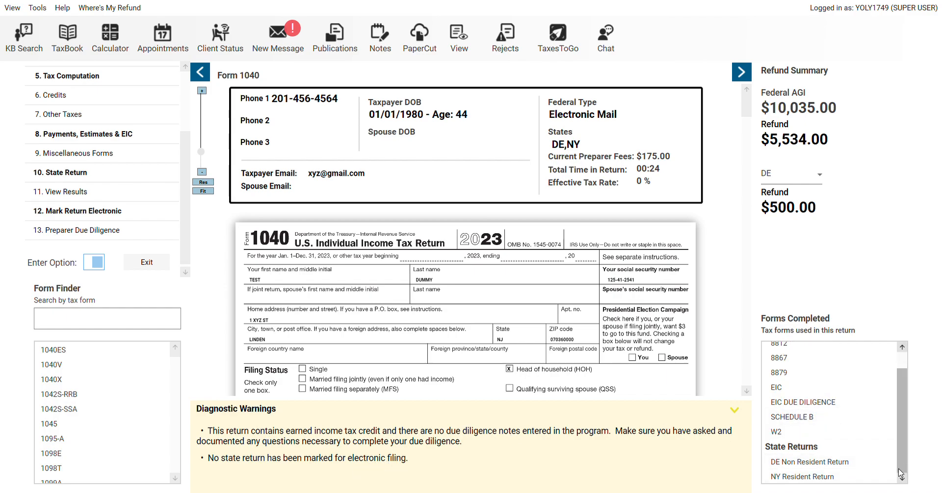
{"action": "double_click", "coordinate": [818, 466]}
Mark the Delaware nonresident return for e-filing and exit back to the Form 1040 overview
{"action": "left_click", "coordinate": [384, 386]}
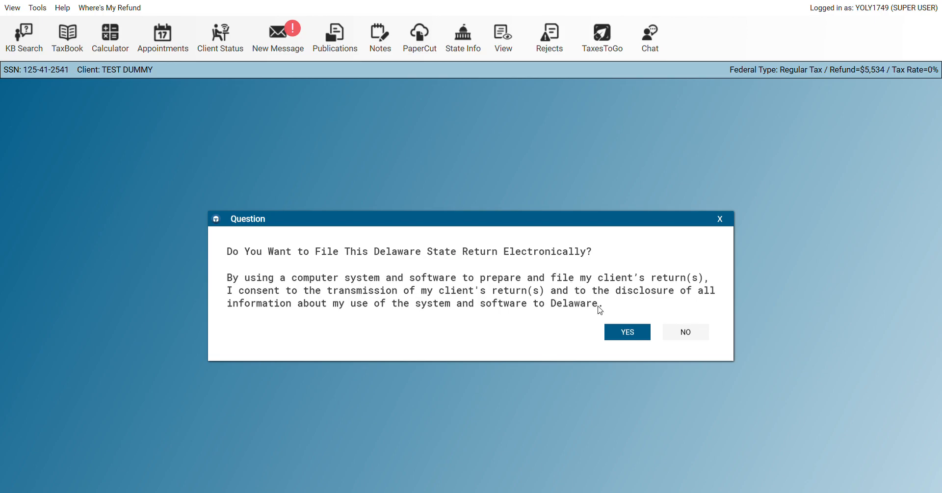
{"action": "left_click", "coordinate": [616, 337]}
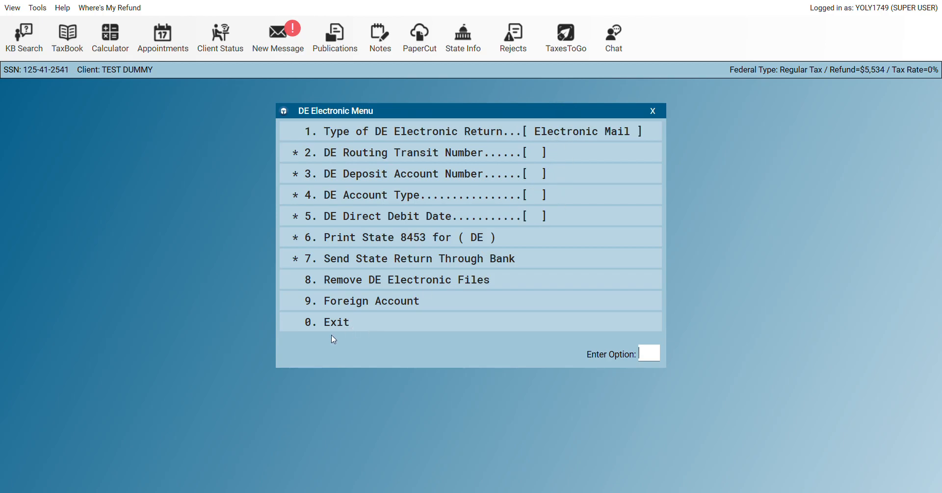
{"action": "left_click", "coordinate": [349, 327]}
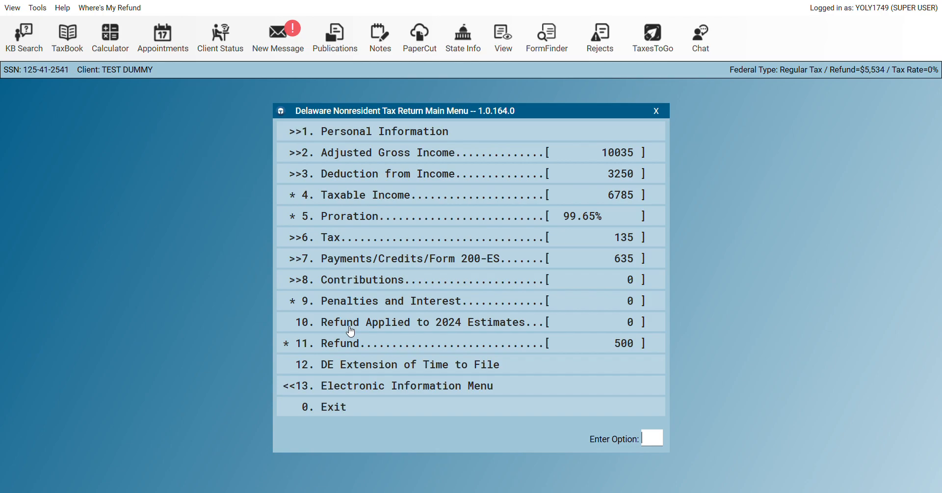
{"action": "left_click", "coordinate": [347, 407]}
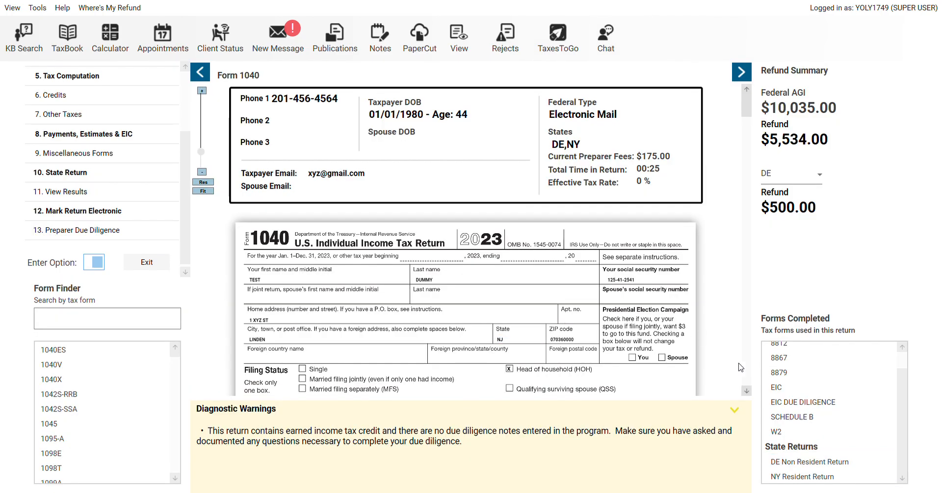
{"action": "left_click", "coordinate": [809, 476]}
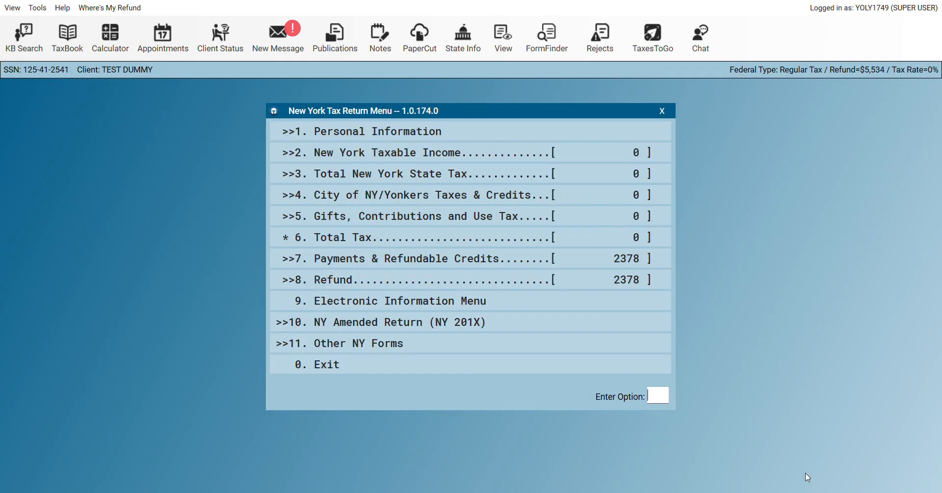
{"action": "left_click", "coordinate": [340, 303]}
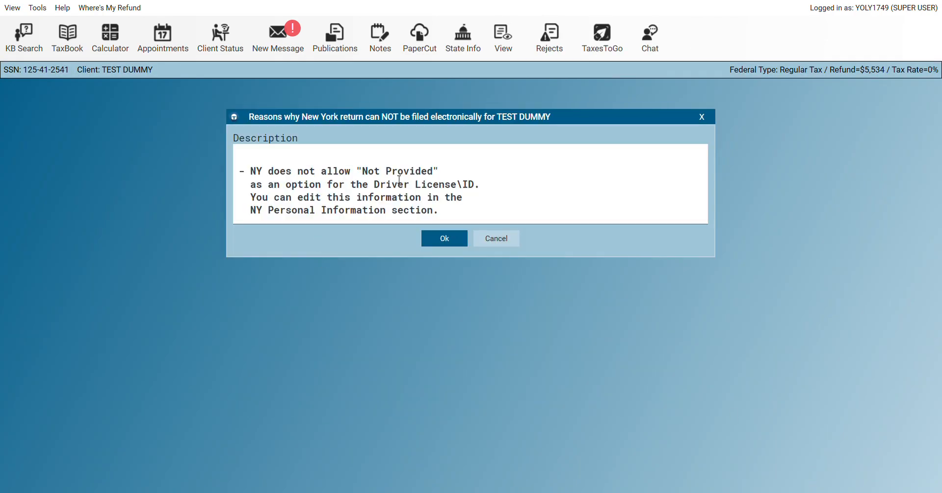
{"action": "left_click_drag", "start_coordinate": [363, 172], "coordinate": [448, 200]}
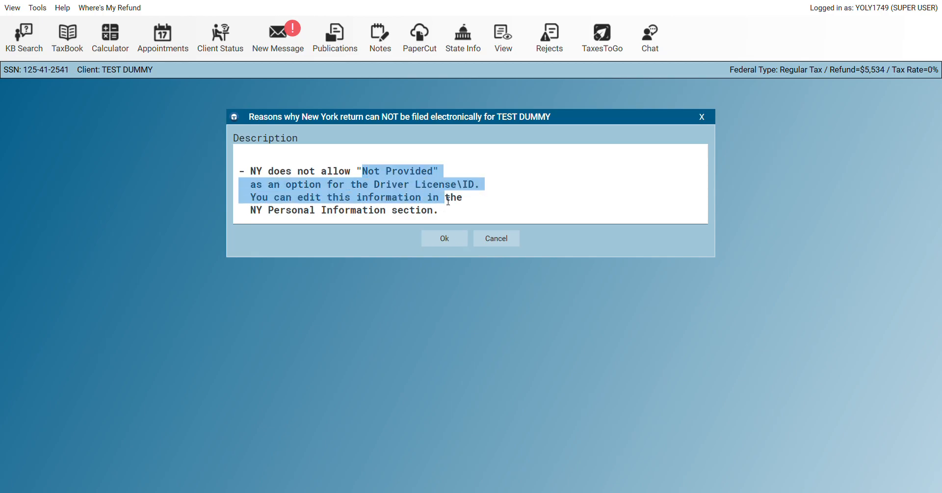
{"action": "left_click", "coordinate": [510, 238]}
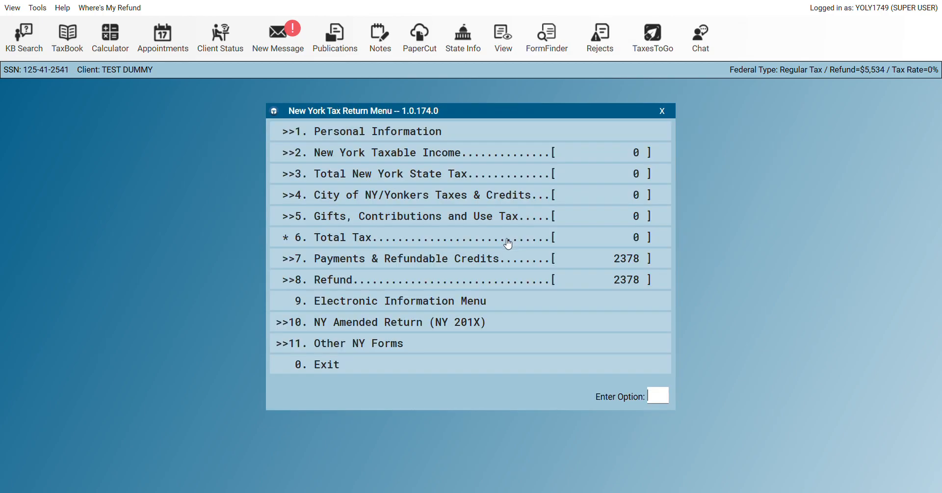
{"action": "left_click", "coordinate": [337, 364]}
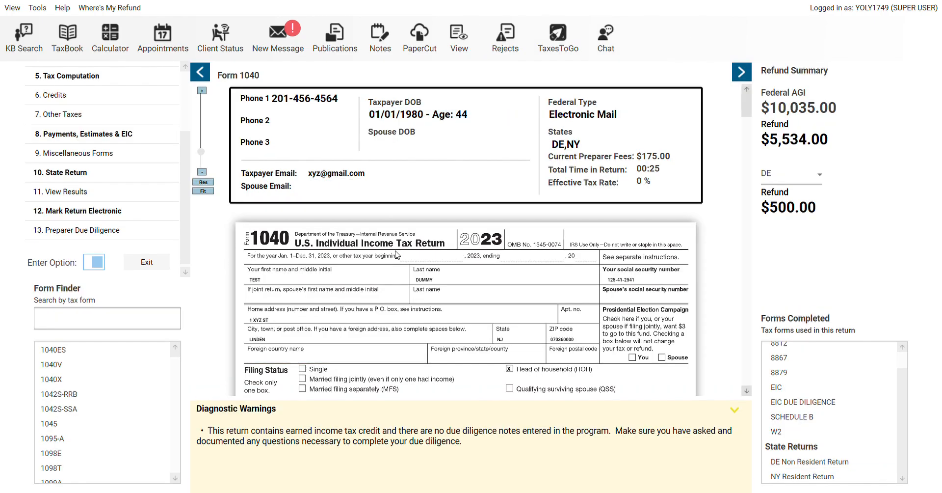
Look at the View Results list of forms, then close it without choosing anything
{"action": "left_click", "coordinate": [66, 193]}
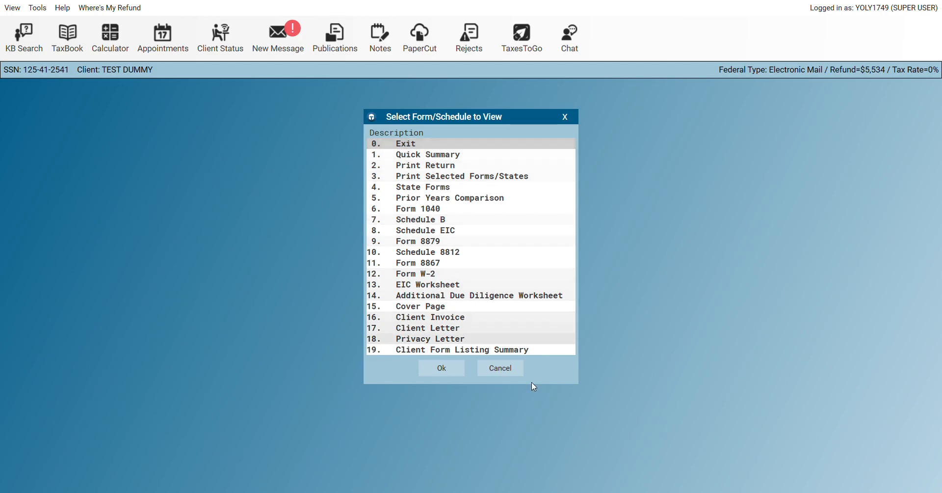
{"action": "left_click", "coordinate": [500, 367]}
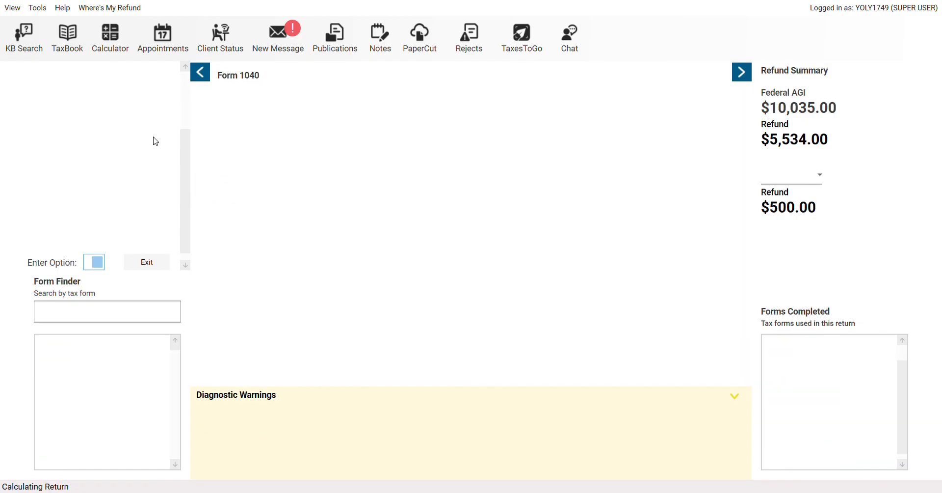
{"action": "scroll", "coordinate": [182, 98], "scroll_direction": "up", "scroll_amount": 3}
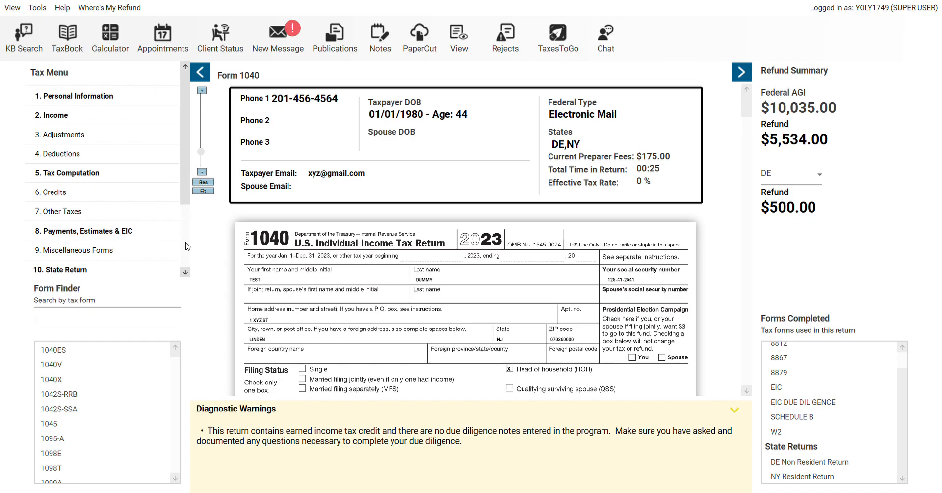
{"action": "scroll", "coordinate": [186, 243], "scroll_direction": "down", "scroll_amount": 3}
Print the return as one copy of the federal and state returns, and confirm
{"action": "left_click", "coordinate": [81, 189]}
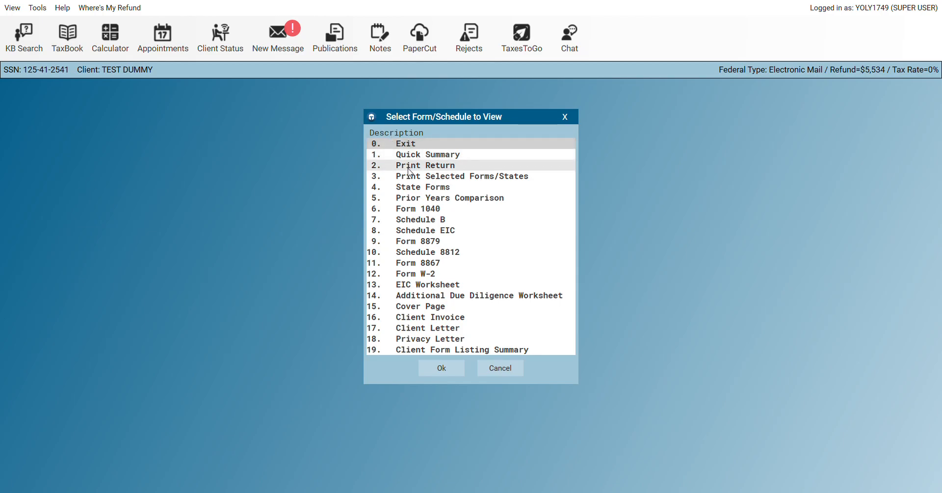
{"action": "left_click", "coordinate": [409, 169]}
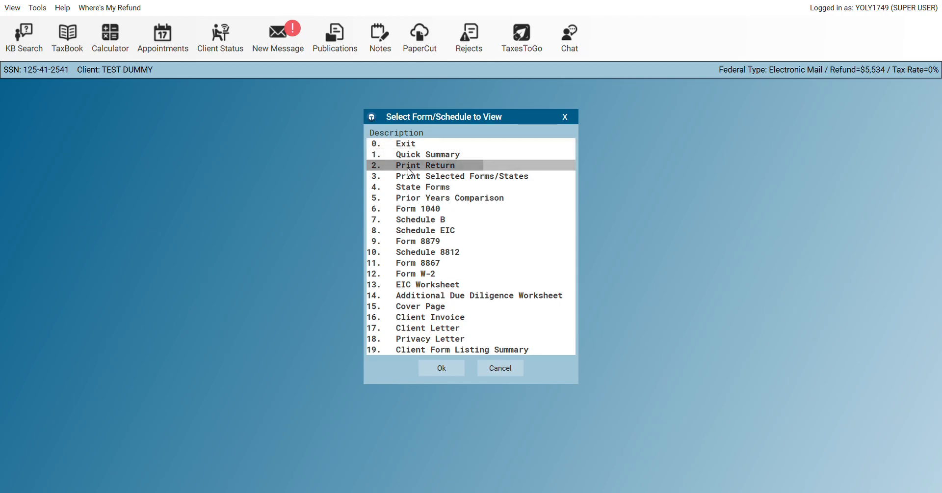
{"action": "double_click", "coordinate": [410, 171]}
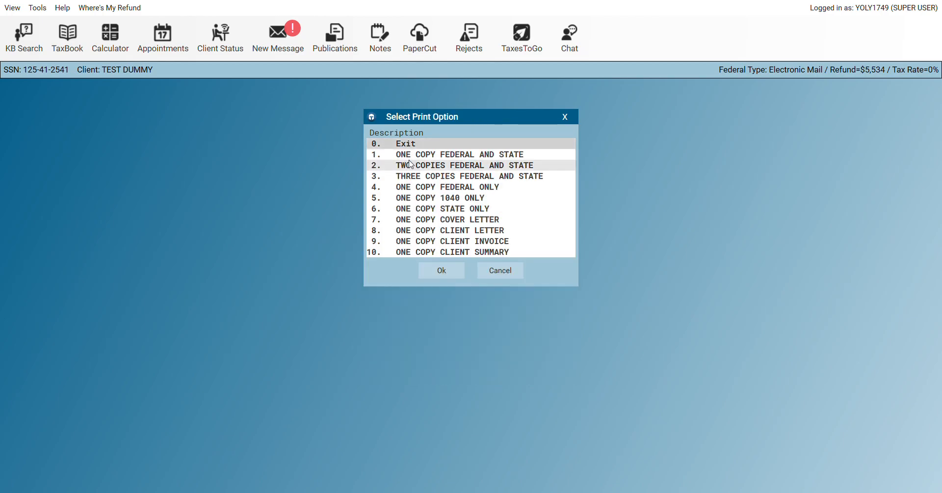
{"action": "double_click", "coordinate": [412, 157]}
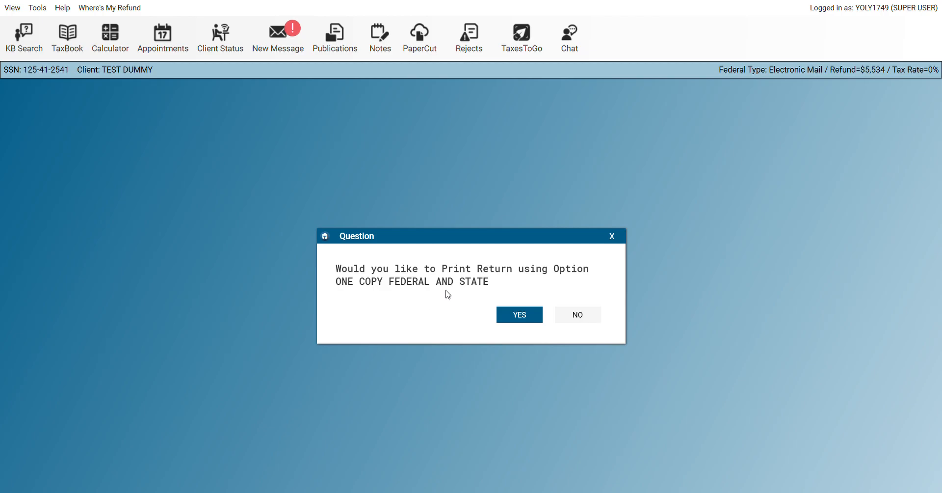
{"action": "left_click", "coordinate": [519, 317]}
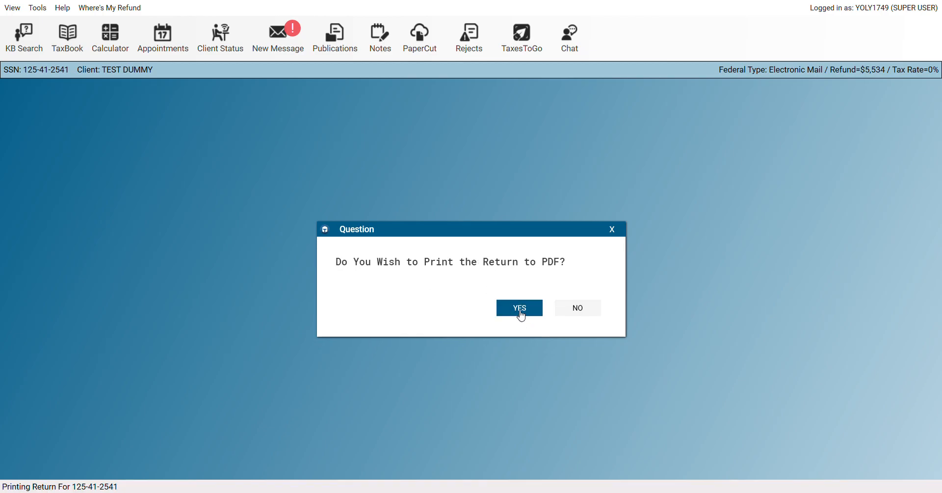
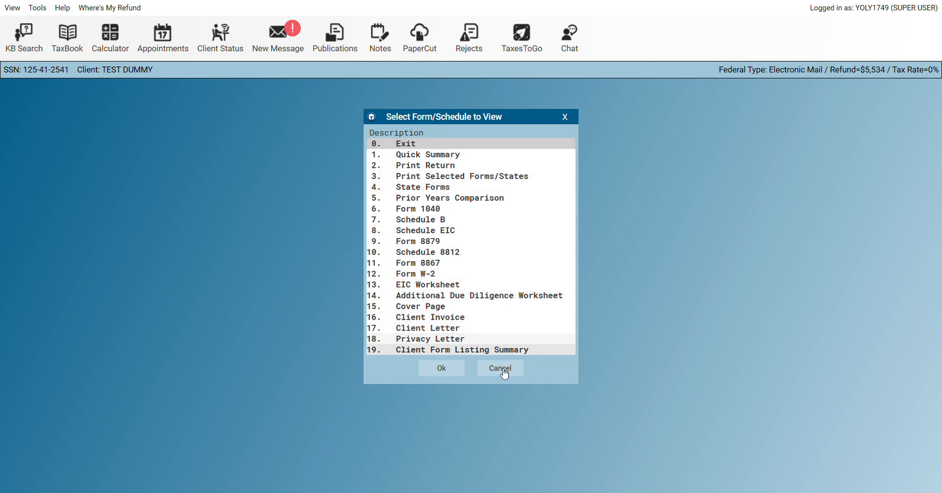
Close the form list to return to Form 1040 with its $5,534 federal refund
{"action": "left_click", "coordinate": [505, 364]}
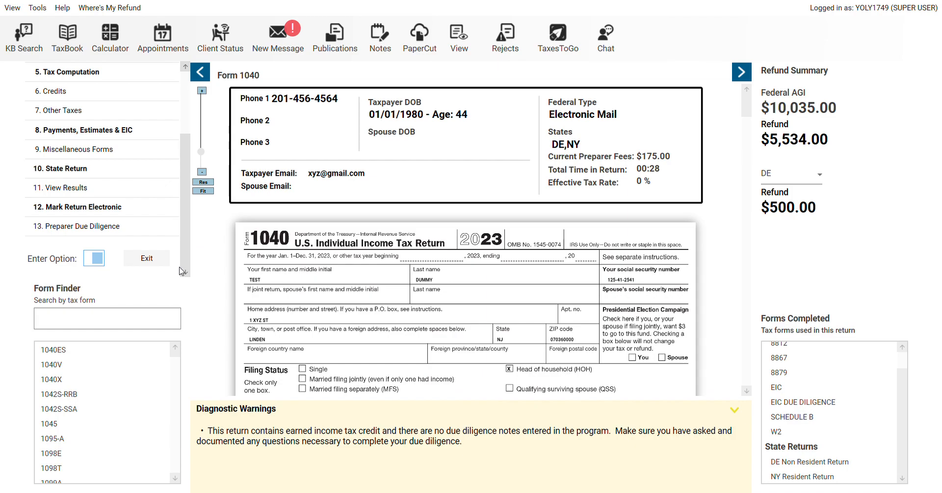
Search Form Finder for 'SCH' and then 'SALE', and clear the search afterwards
{"action": "left_click", "coordinate": [95, 318]}
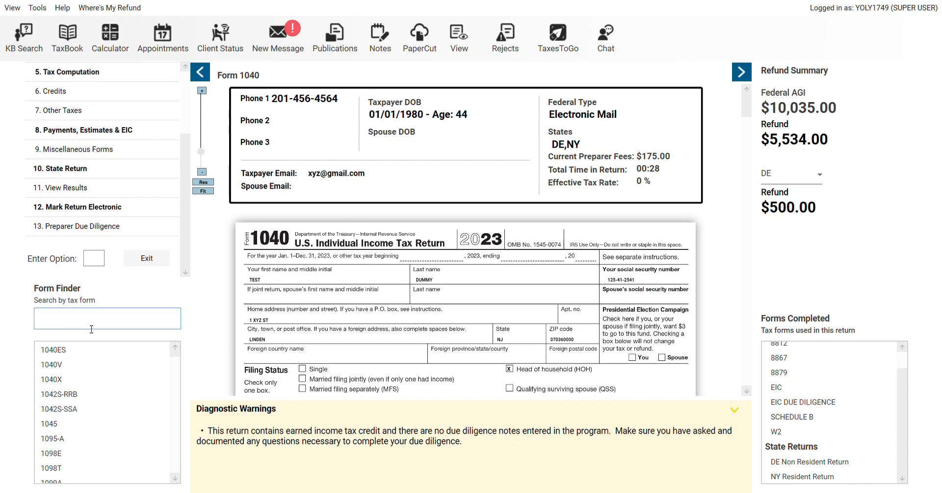
{"action": "type", "text": "SCH"}
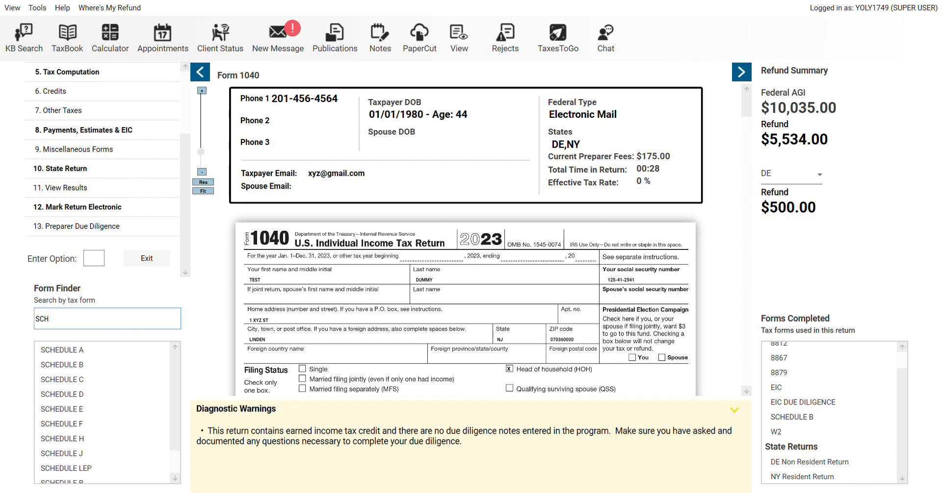
{"action": "key", "text": "BackSpace"}
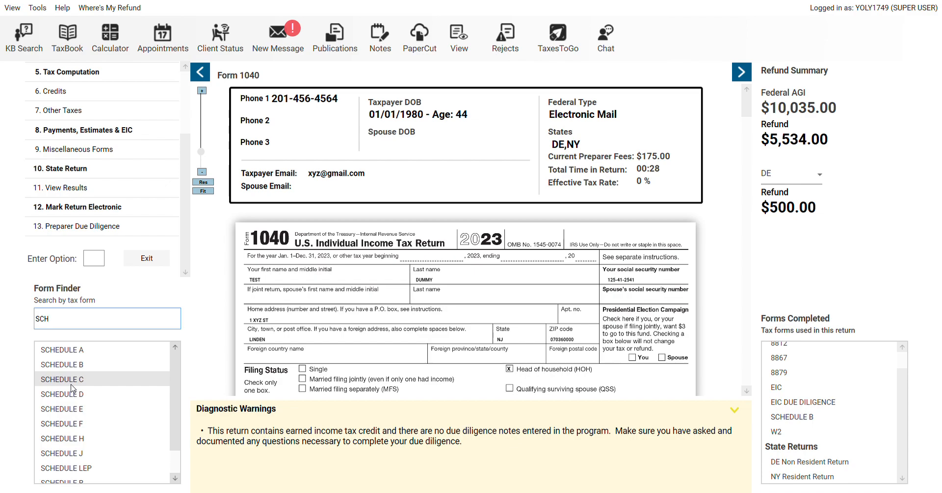
{"action": "scroll", "coordinate": [174, 95], "scroll_direction": "up", "scroll_amount": 5}
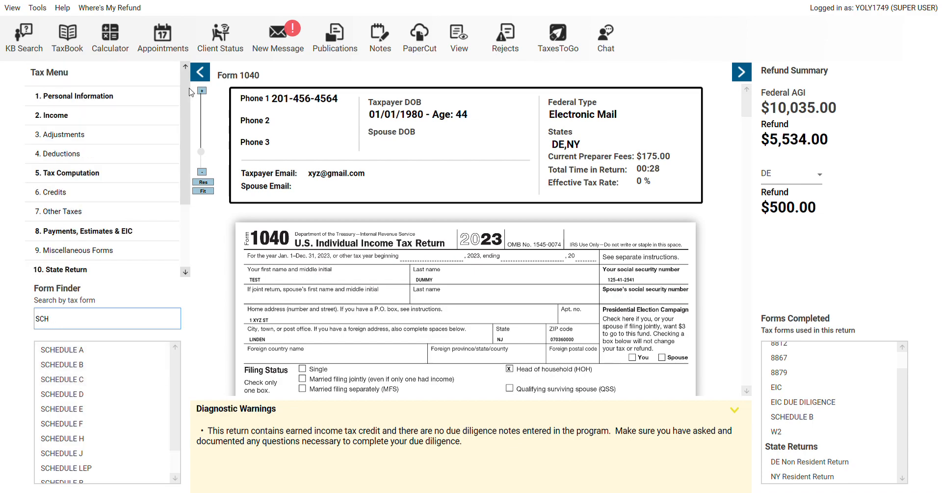
{"action": "scroll", "coordinate": [170, 95], "scroll_direction": "down", "scroll_amount": 1}
{"action": "scroll", "coordinate": [190, 107], "scroll_direction": "down", "scroll_amount": 3}
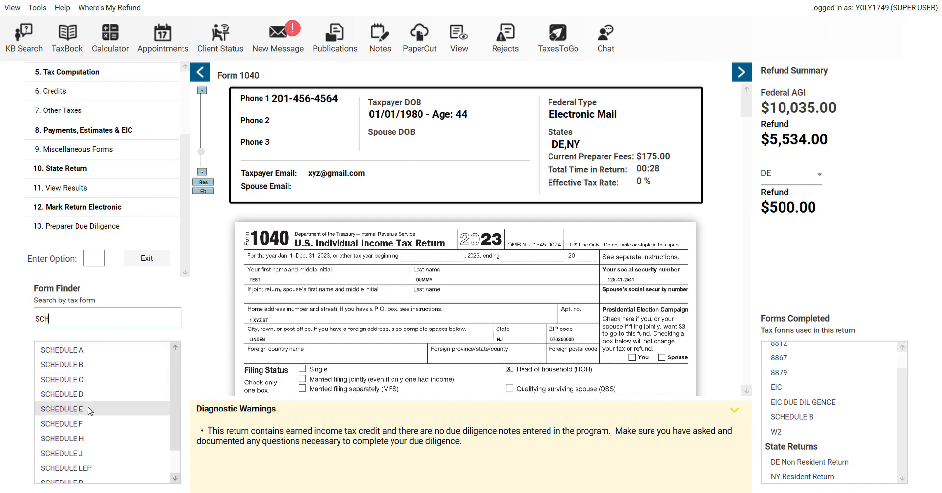
{"action": "key", "text": "ctrl+a"}
{"action": "key", "text": "BackSpace"}
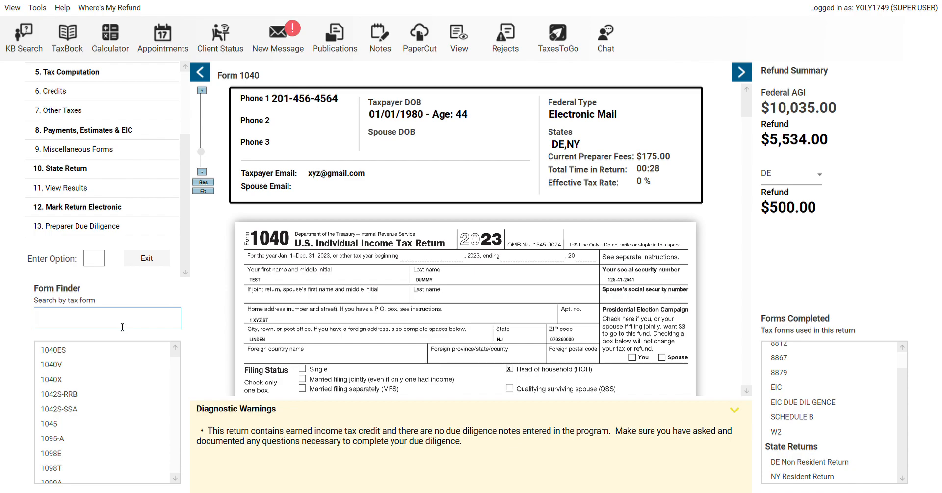
{"action": "type", "text": "SALE"}
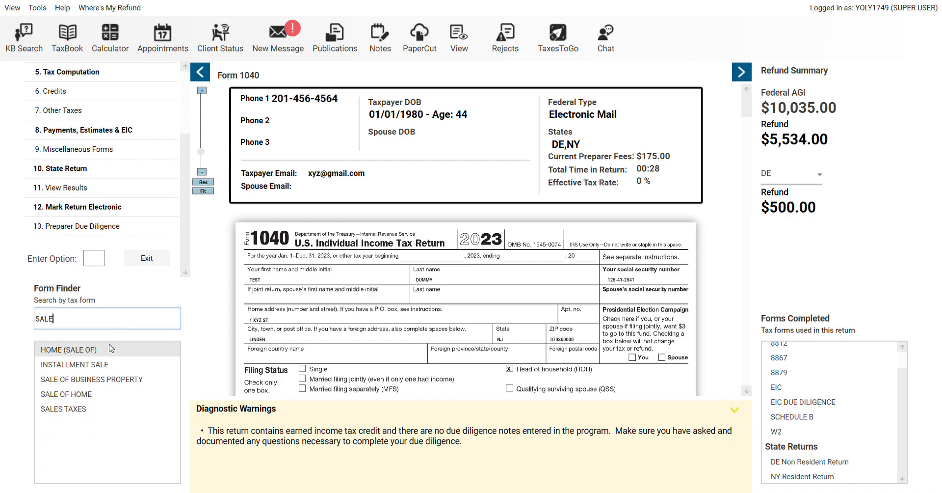
{"action": "double_click", "coordinate": [120, 327]}
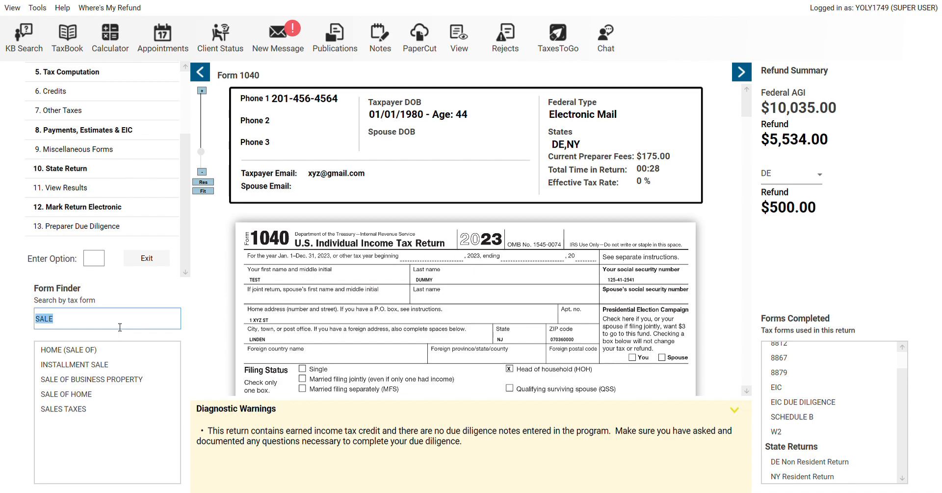
{"action": "key", "text": "BackSpace"}
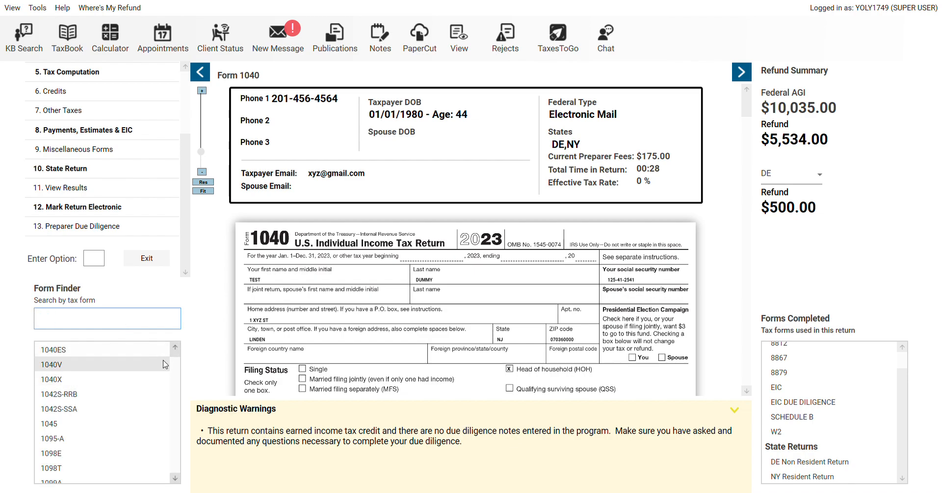
Open Form 1095-A from the full form list
{"action": "left_click", "coordinate": [175, 479]}
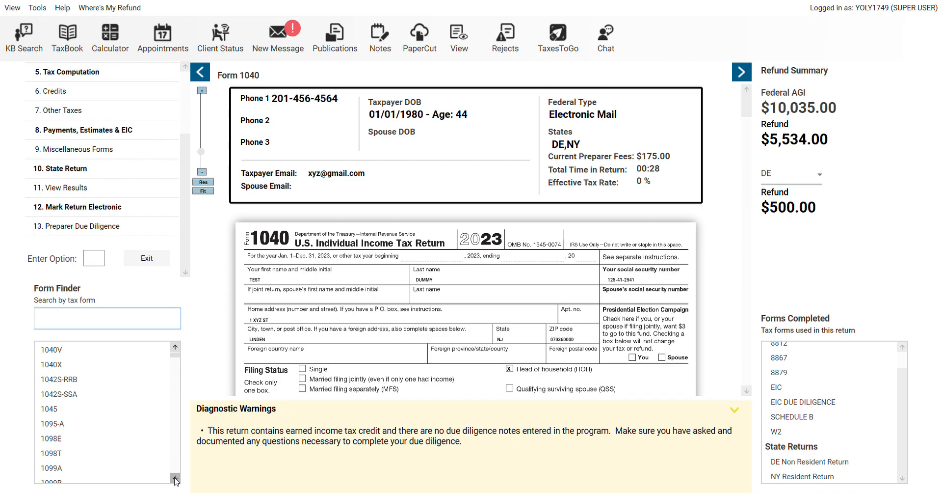
{"action": "scroll", "coordinate": [74, 397], "scroll_direction": "down", "scroll_amount": 1}
{"action": "left_click", "coordinate": [74, 394]}
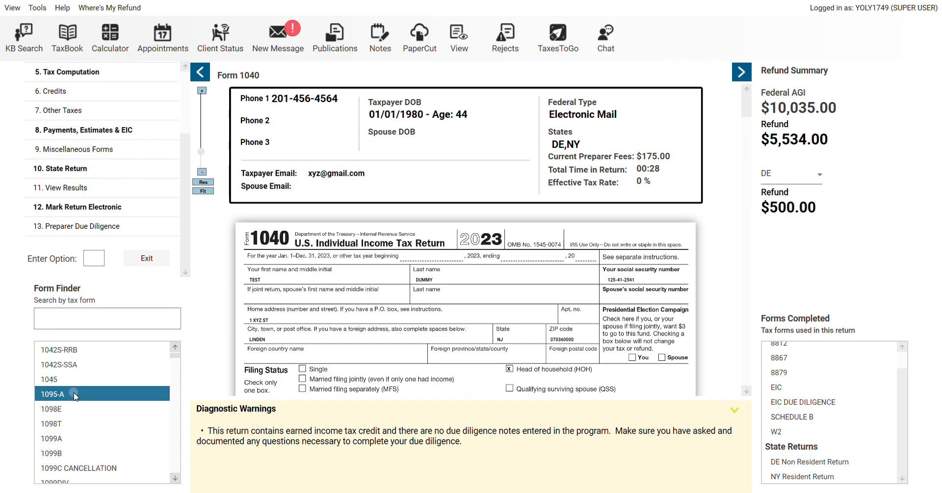
{"action": "double_click", "coordinate": [73, 394]}
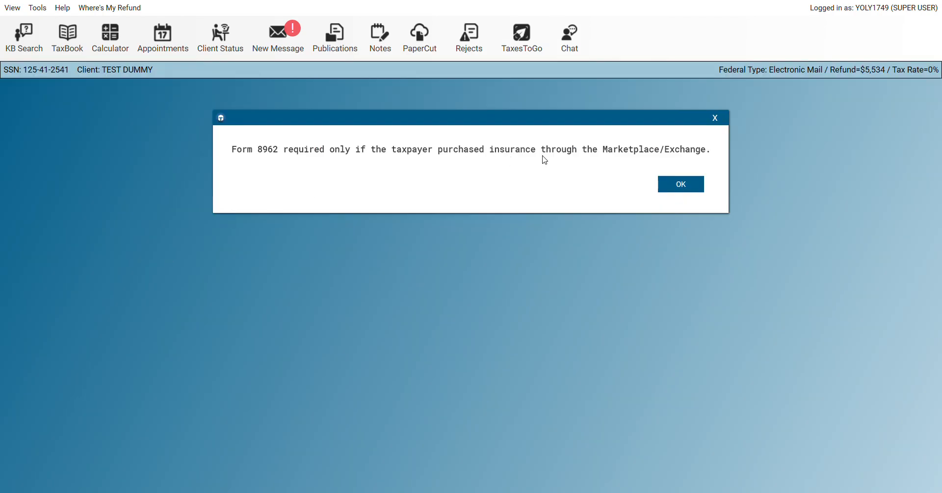
Dismiss the Form 8962 notice and review the return, including the missing EIC due diligence warning
{"action": "left_click", "coordinate": [673, 186]}
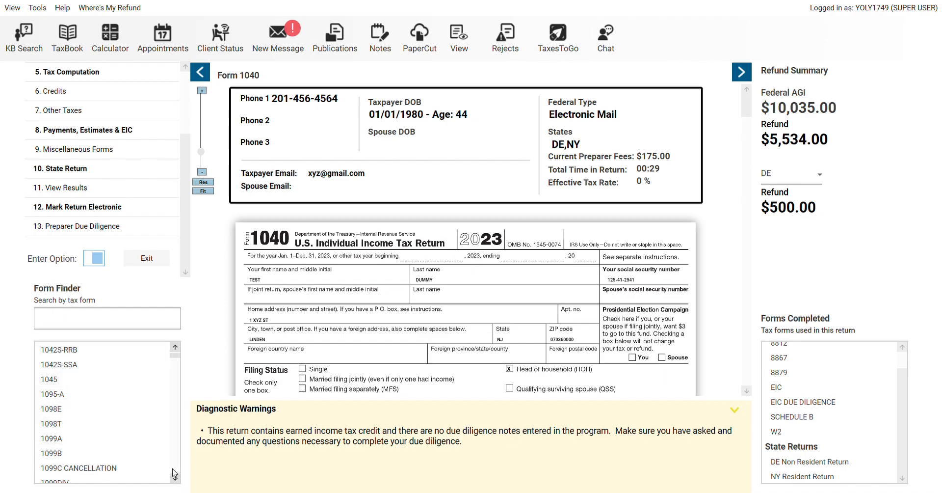
{"action": "scroll", "coordinate": [175, 479], "scroll_direction": "down", "scroll_amount": 12}
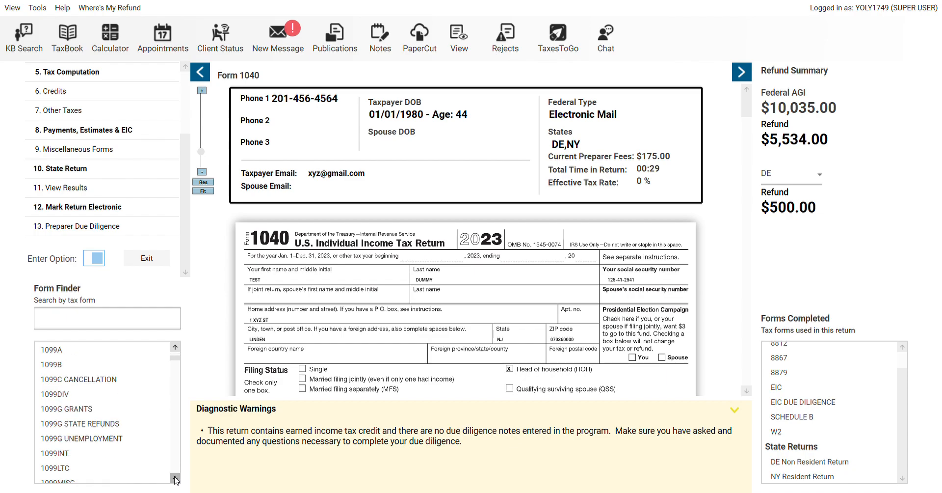
{"action": "scroll", "coordinate": [175, 479], "scroll_direction": "down", "scroll_amount": 8}
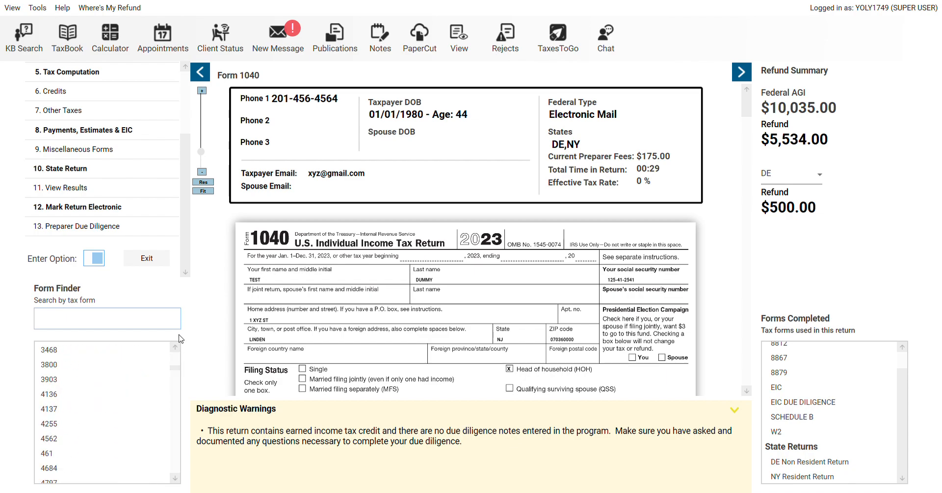
{"action": "left_click_drag", "start_coordinate": [173, 369], "coordinate": [174, 347]}
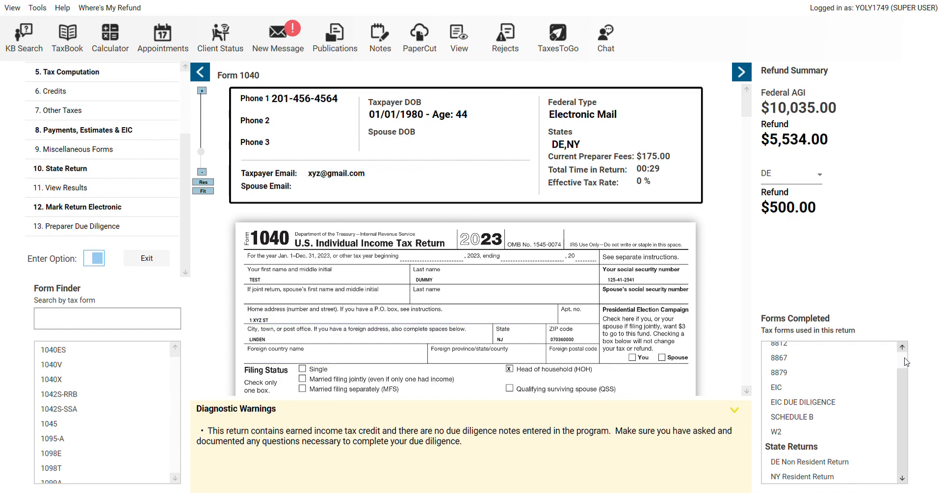
{"action": "scroll", "coordinate": [905, 362], "scroll_direction": "up", "scroll_amount": 1}
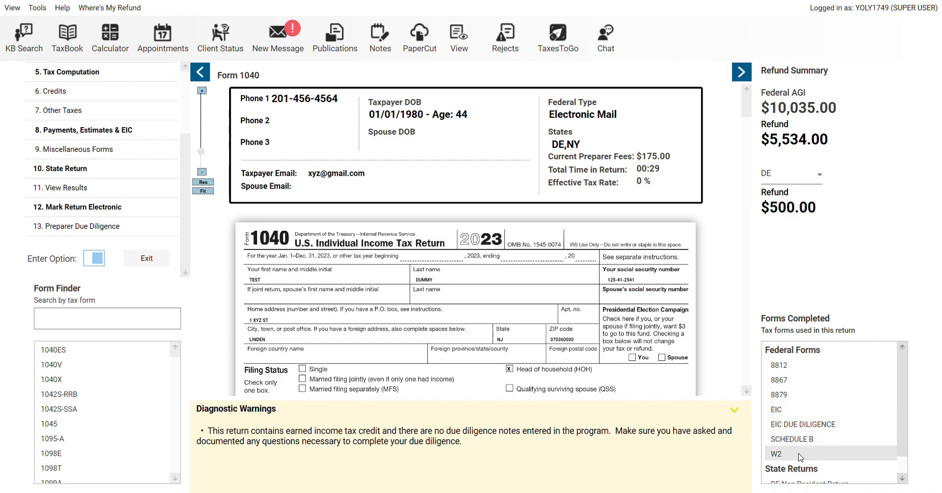
{"action": "scroll", "coordinate": [905, 467], "scroll_direction": "down", "scroll_amount": 1}
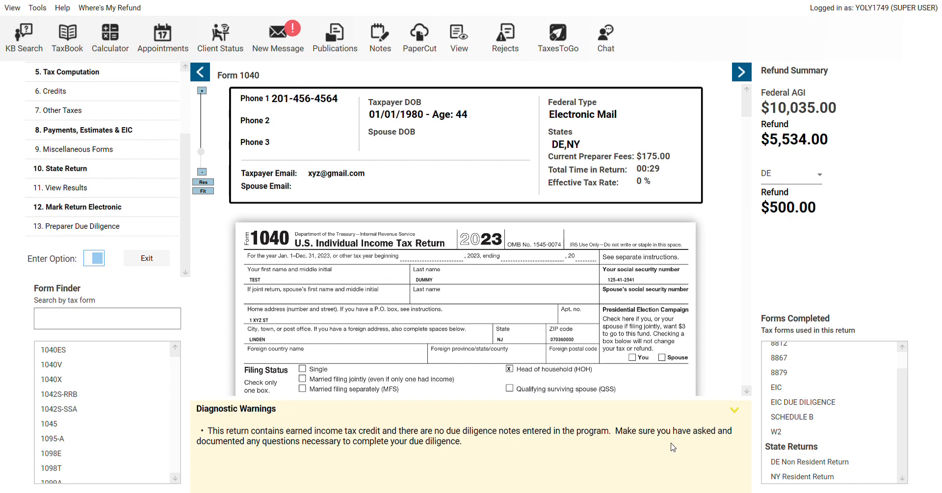
Save the return note 'emailed client for sch c infrormatio', set to show when exiting the return
{"action": "left_click", "coordinate": [383, 55]}
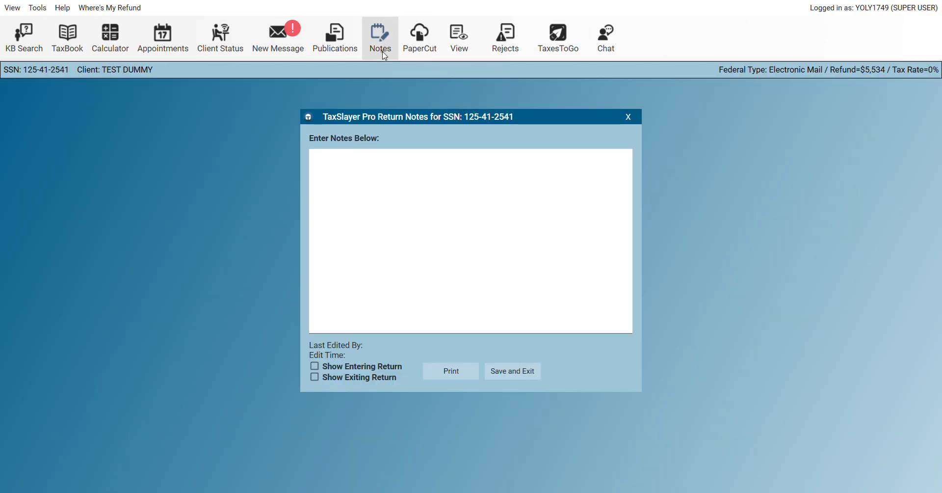
{"action": "left_click", "coordinate": [363, 202]}
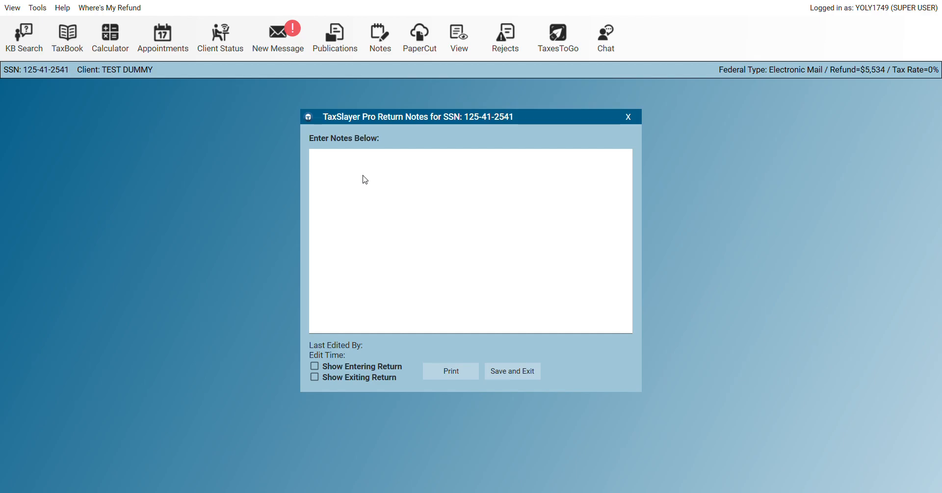
{"action": "type", "text": "emailed client for sch c infrormation"}
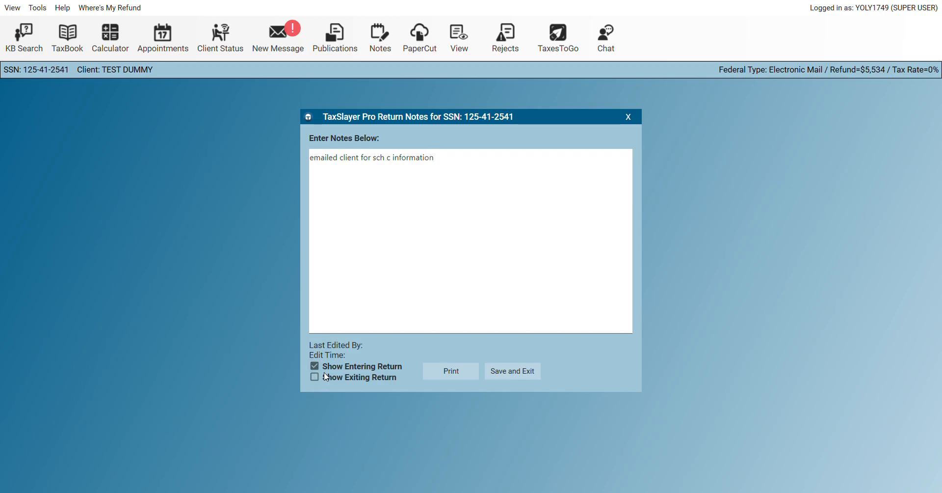
{"action": "left_click", "coordinate": [314, 377]}
{"action": "left_click", "coordinate": [510, 371]}
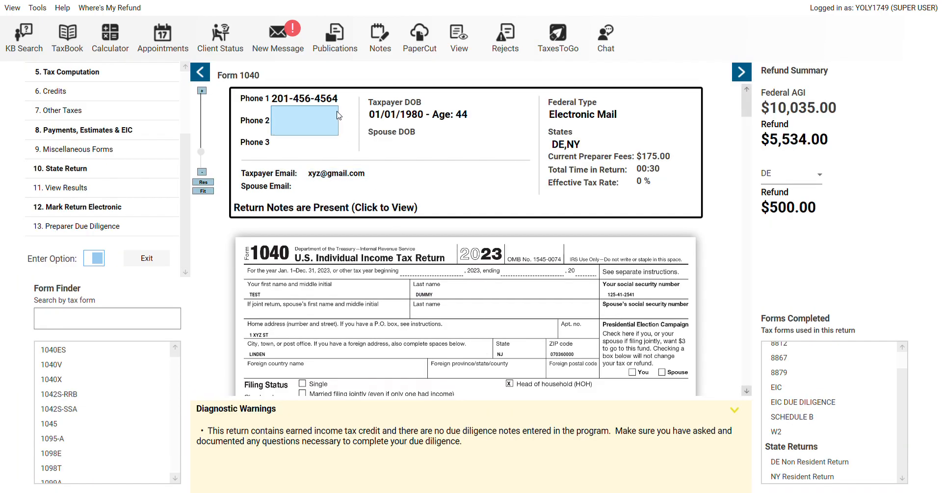
Delete the note text, save the empty notes, and exit the return
{"action": "left_click", "coordinate": [378, 47]}
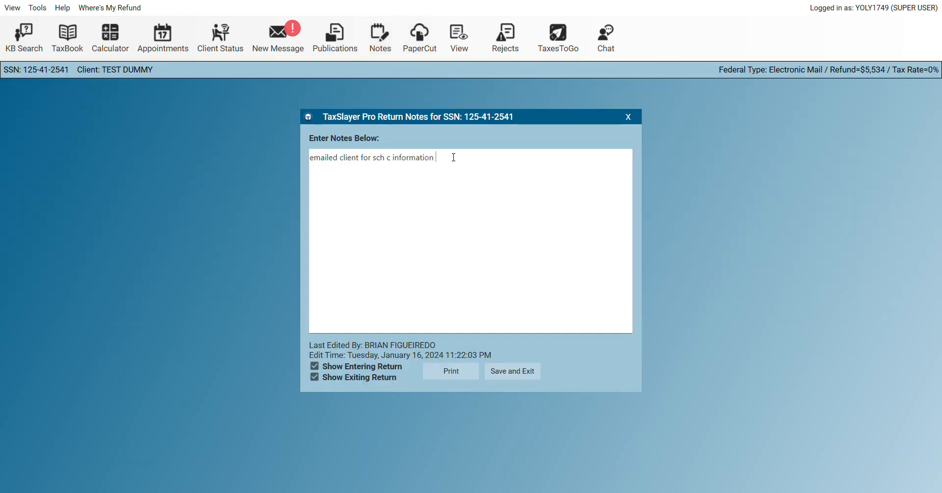
{"action": "left_click_drag", "start_coordinate": [454, 157], "coordinate": [286, 166]}
{"action": "key", "text": "BackSpace"}
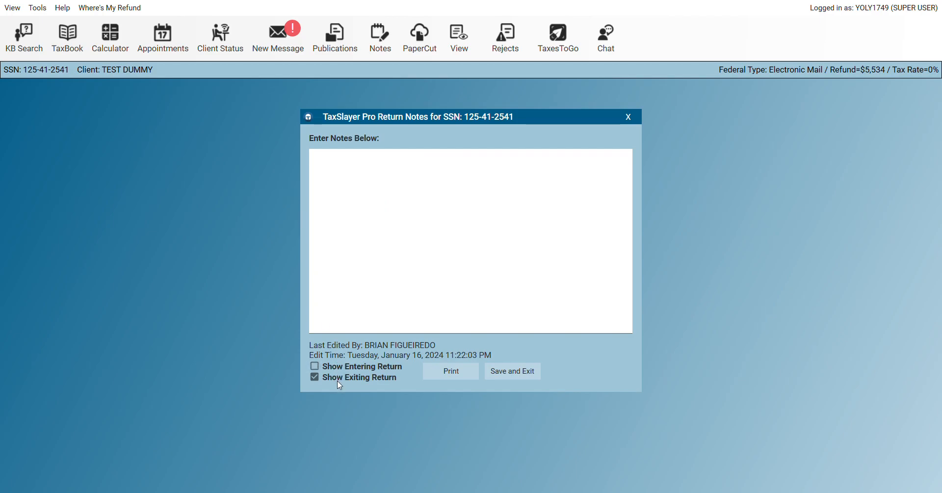
{"action": "left_click", "coordinate": [512, 371]}
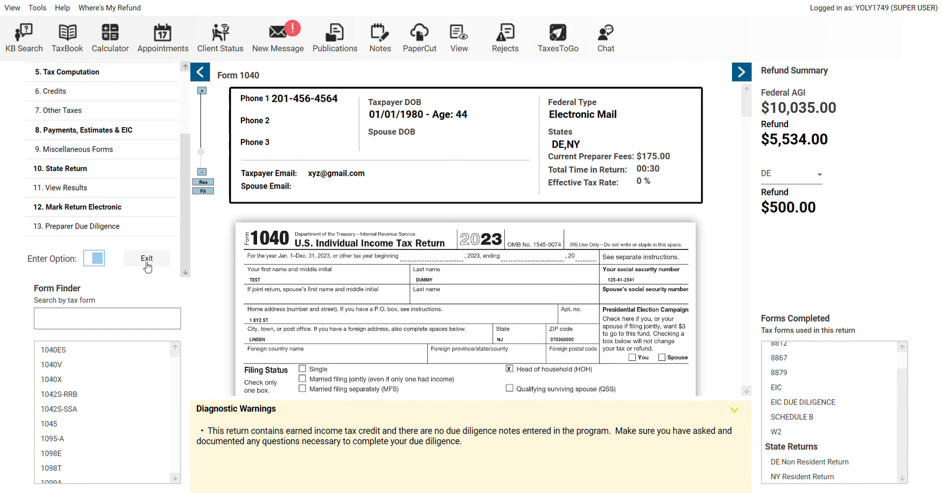
{"action": "left_click", "coordinate": [147, 267]}
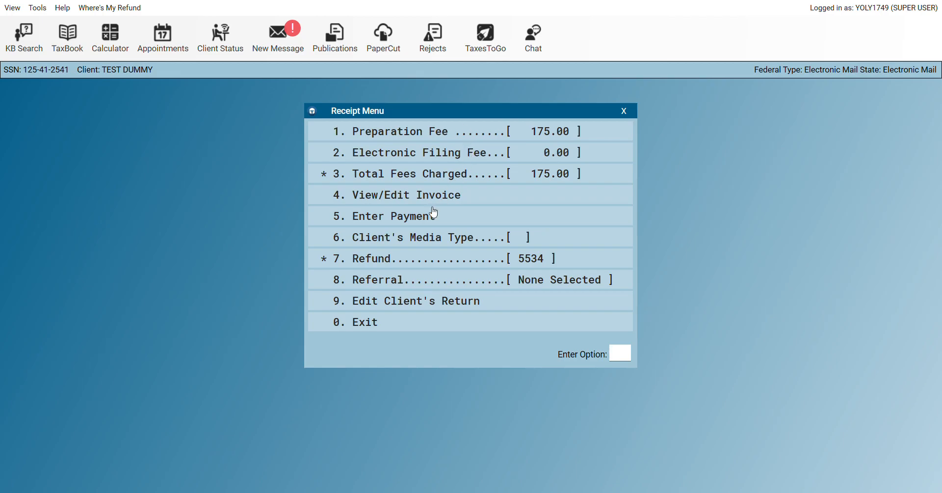
Record a $175 payment dated 01/16/2024 and confirm the invoice shows it
{"action": "left_click", "coordinate": [412, 221]}
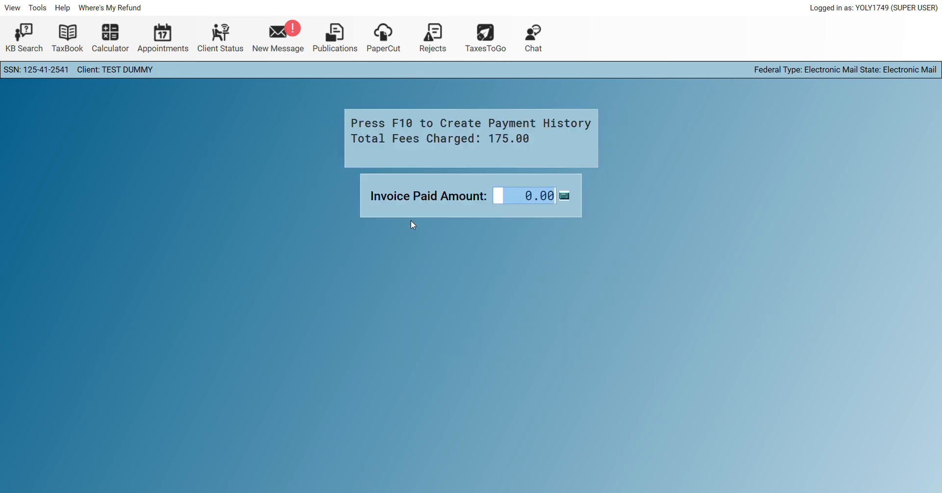
{"action": "type", "text": "175 ."}
{"action": "key", "text": "Return"}
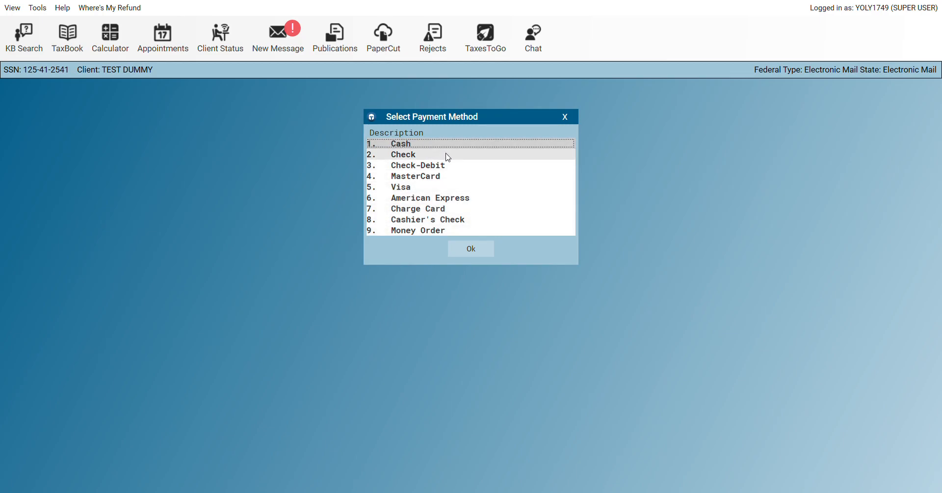
{"action": "left_click", "coordinate": [472, 249]}
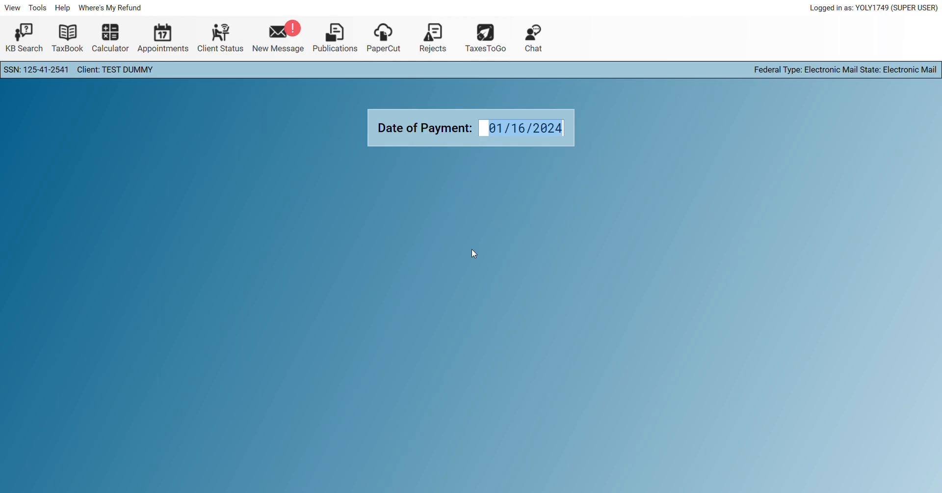
{"action": "key", "text": "Return"}
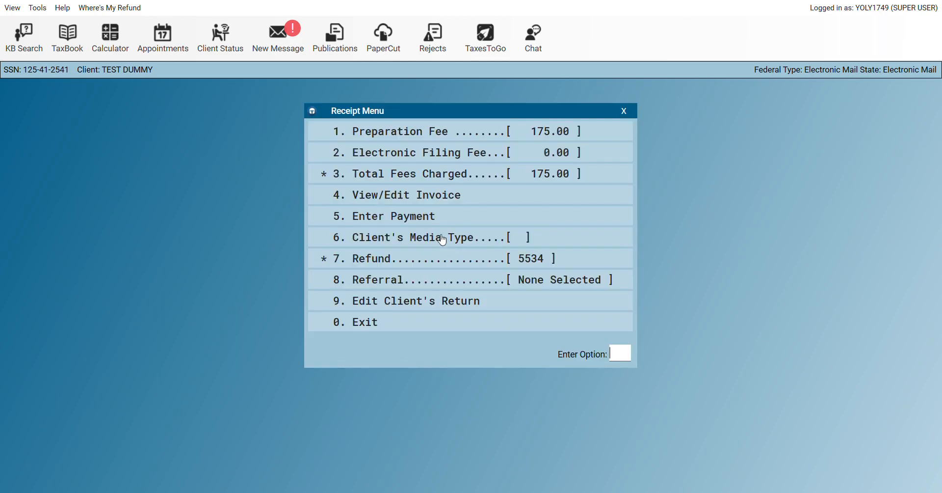
{"action": "left_click", "coordinate": [442, 204]}
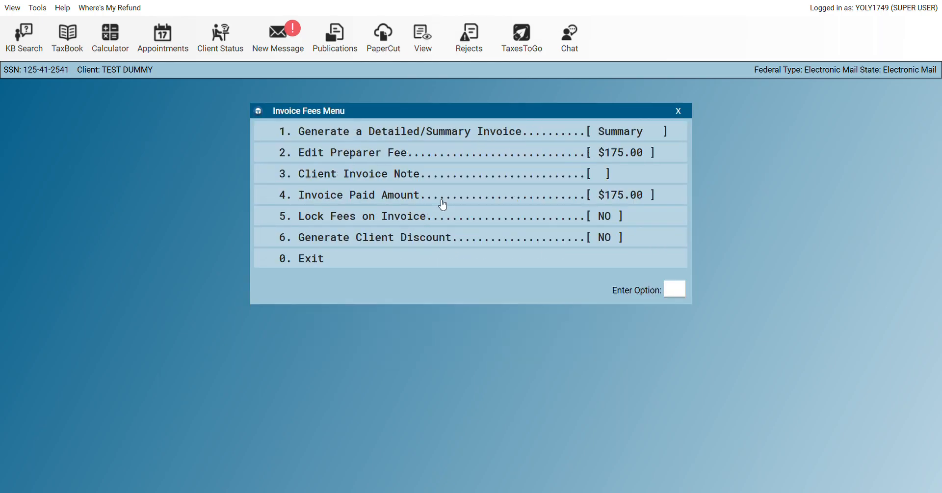
{"action": "left_click", "coordinate": [343, 266]}
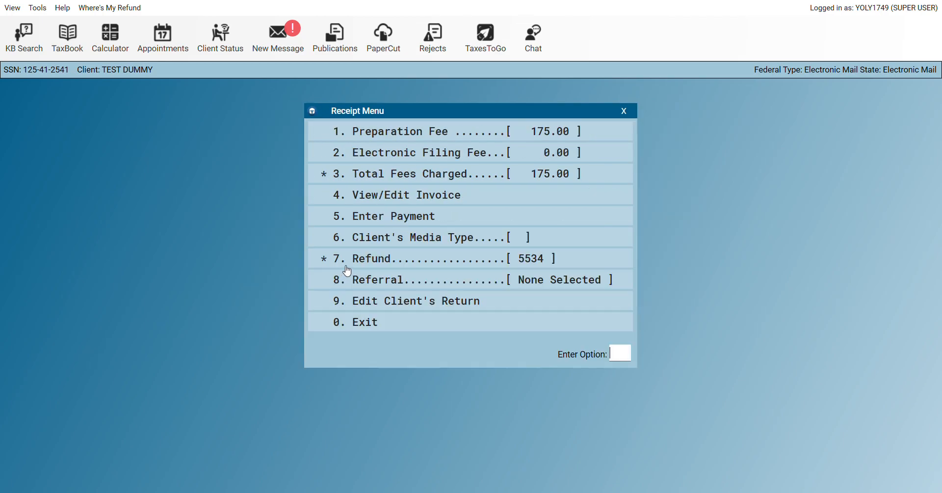
Set the client's media type to E-Mail, then reopen and leave the return
{"action": "left_click", "coordinate": [396, 242]}
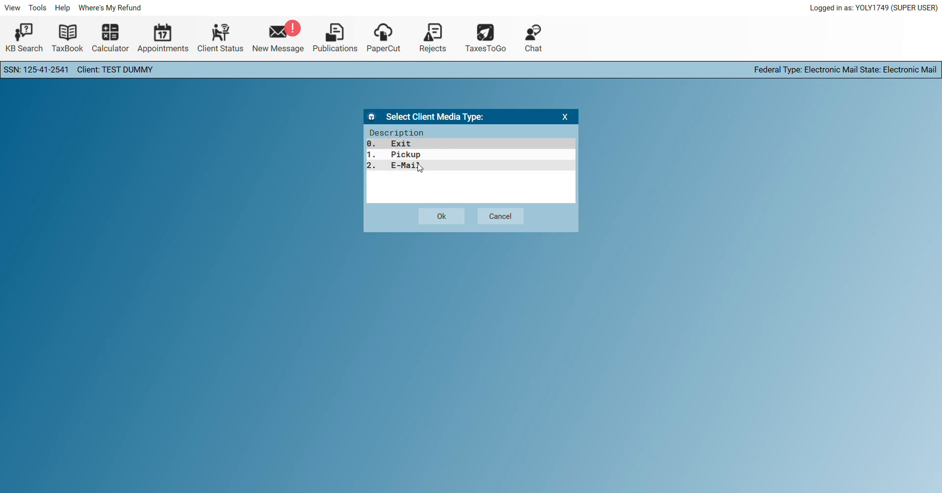
{"action": "left_click", "coordinate": [432, 214]}
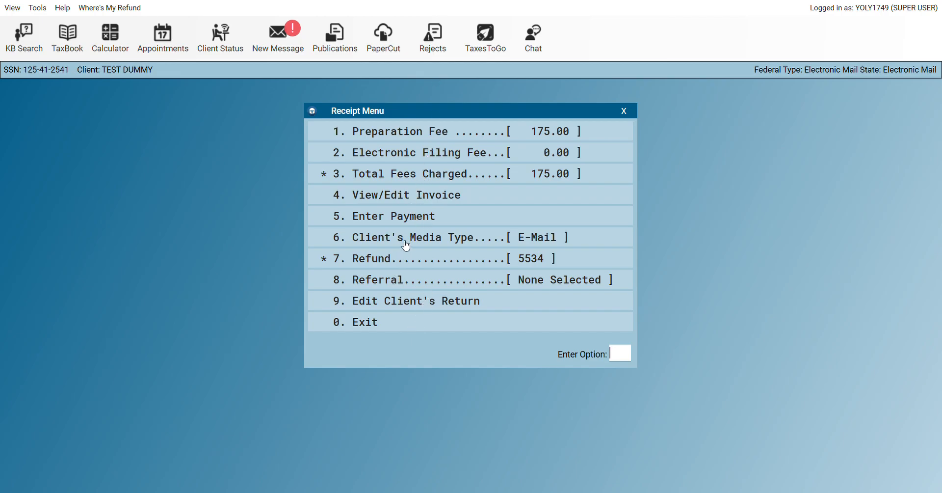
{"action": "left_click", "coordinate": [380, 305]}
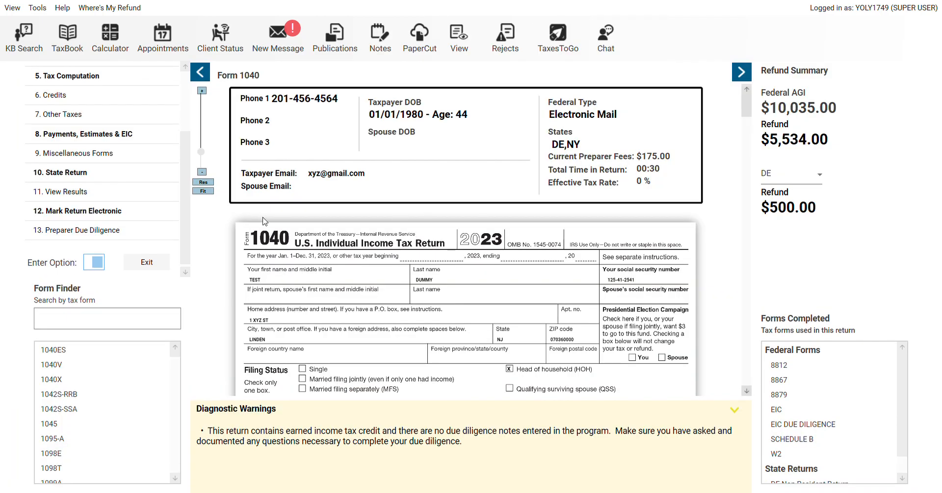
{"action": "left_click", "coordinate": [147, 262]}
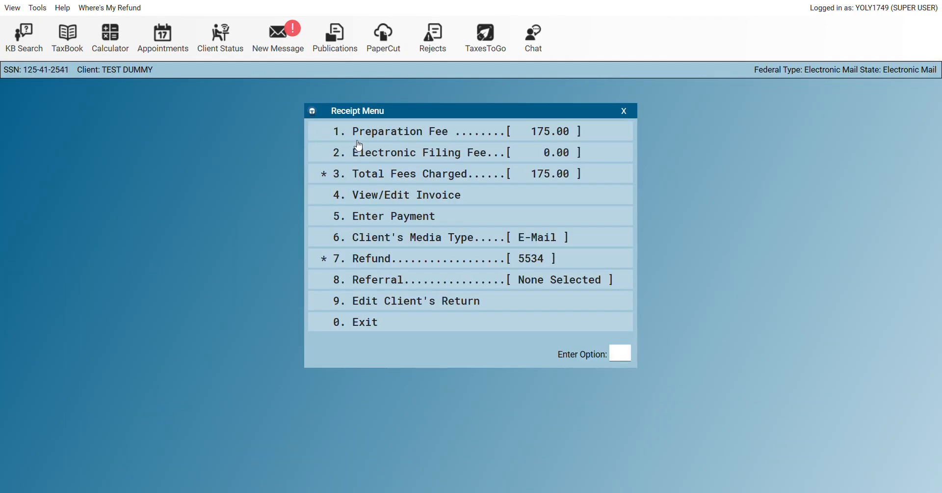